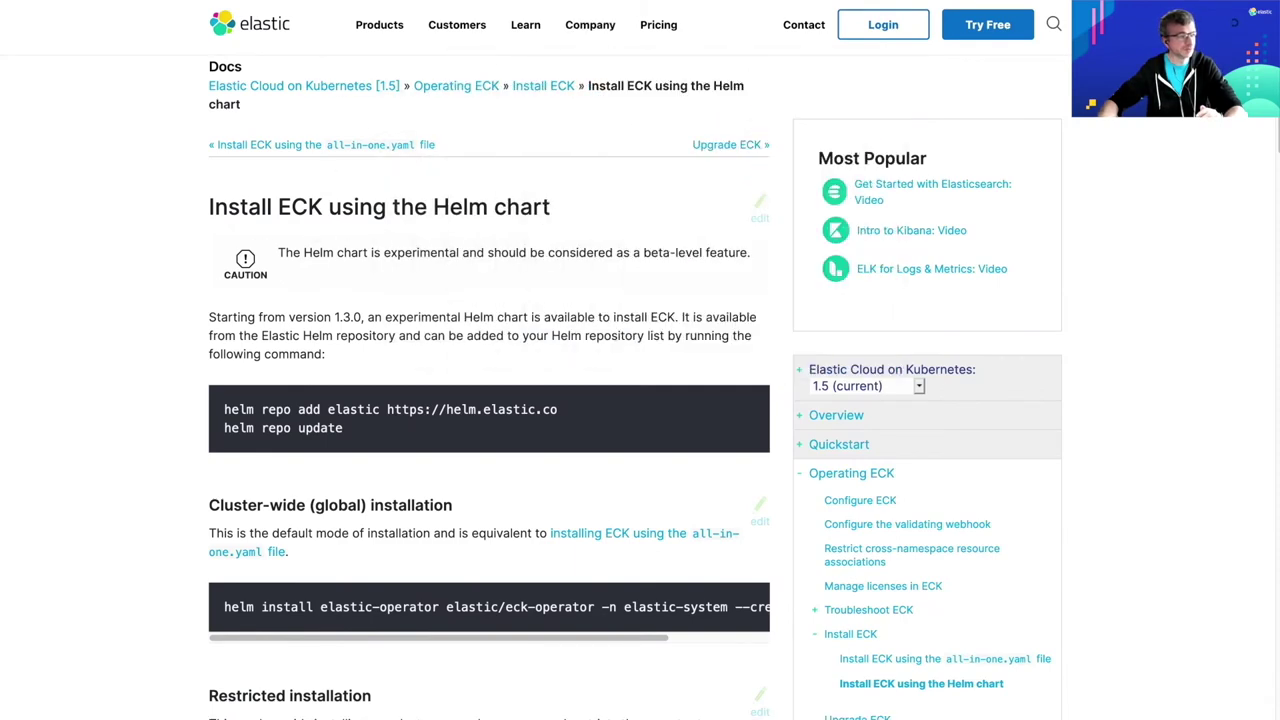
Bring up the Elasticsearch (ECK) Operator page on OperatorHub.io, showing version 1.5.0 on the stable channel
key(ctrl+Tab)
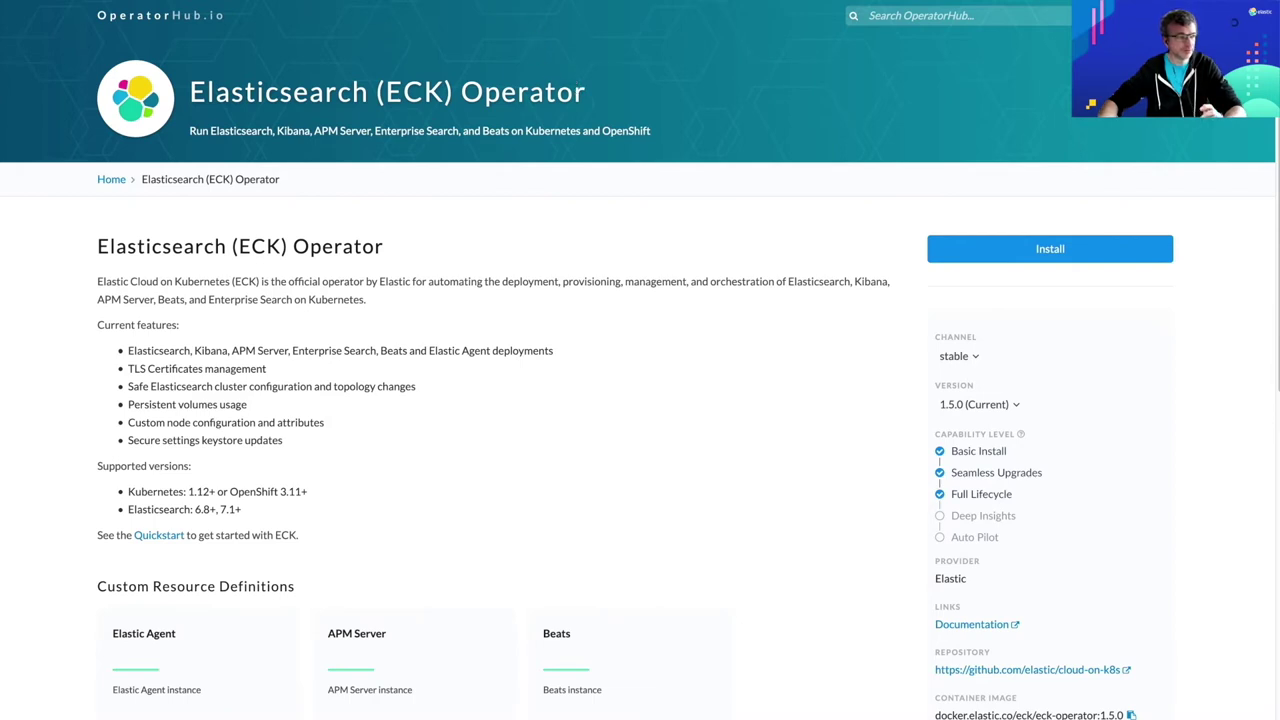
Show the Certified Elasticsearch (ECK) Operator 1.5.0 details panel in the OpenShift OperatorHub
key(ctrl+Tab)
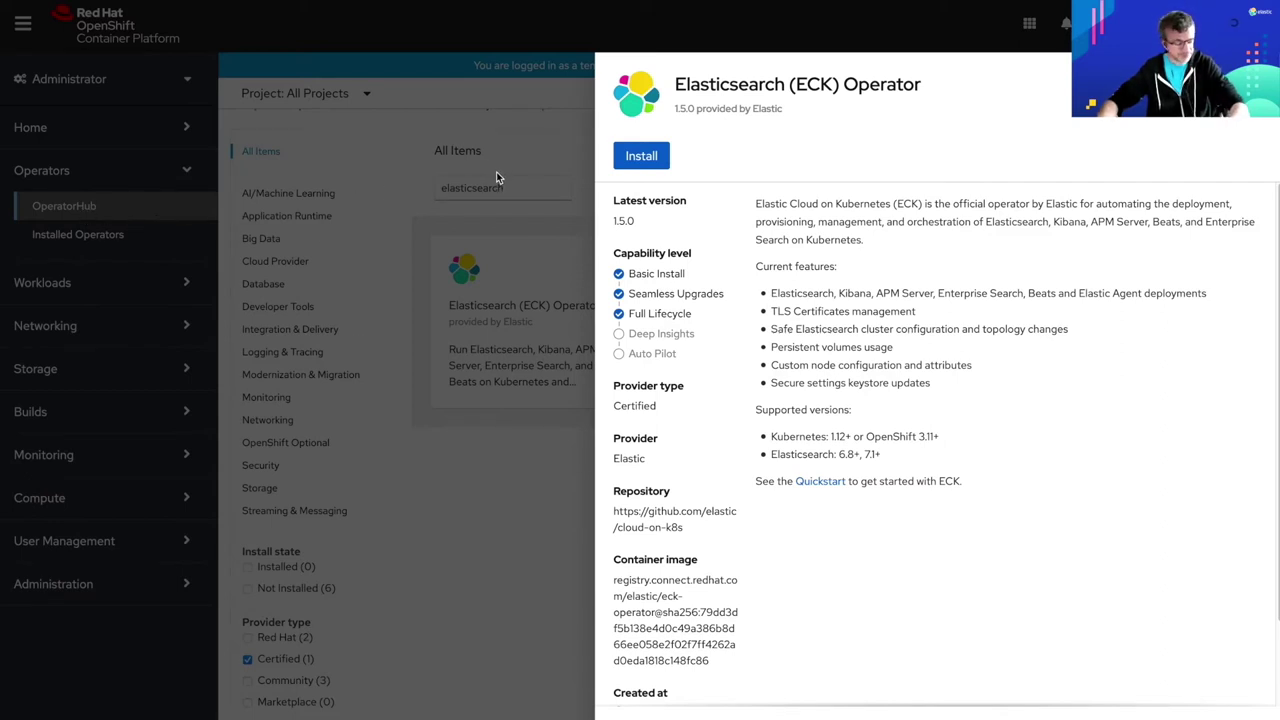
Recall and run the ECK 1.5.0 all-in-one.yaml kubectl apply command from history
key(super+Tab)
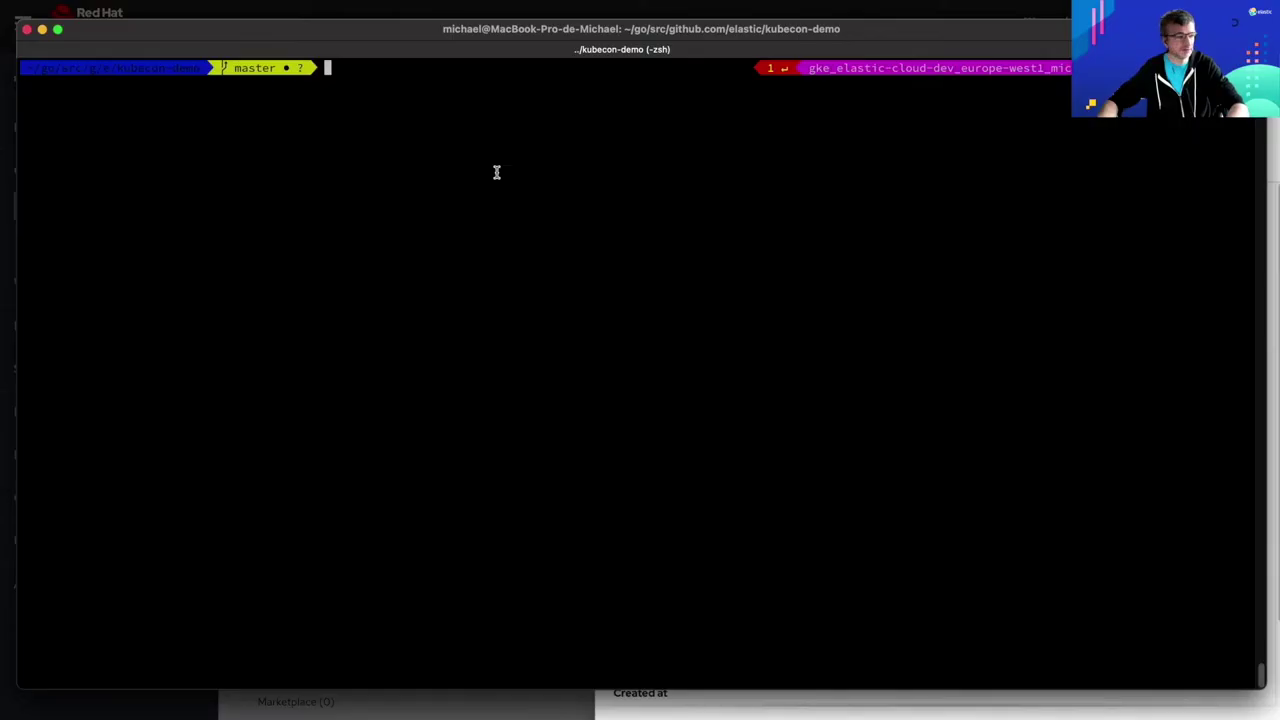
key(ctrl+r)
text(1.5)
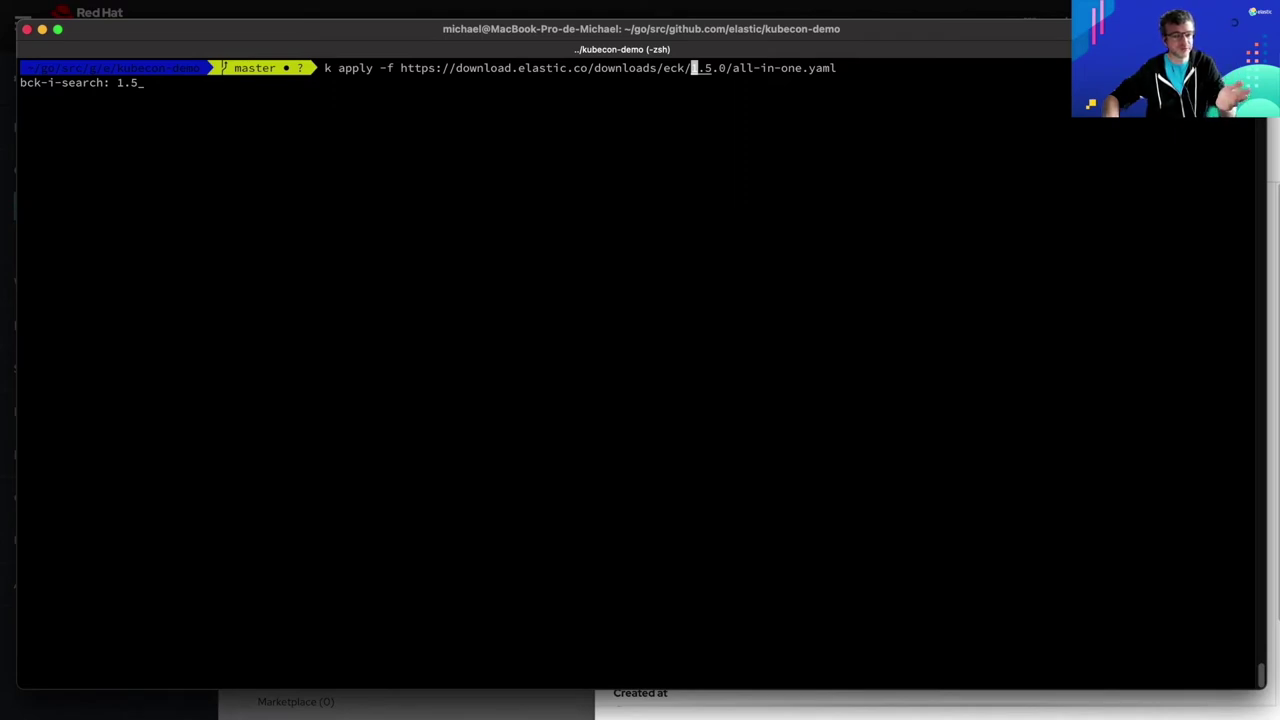
key(Return)
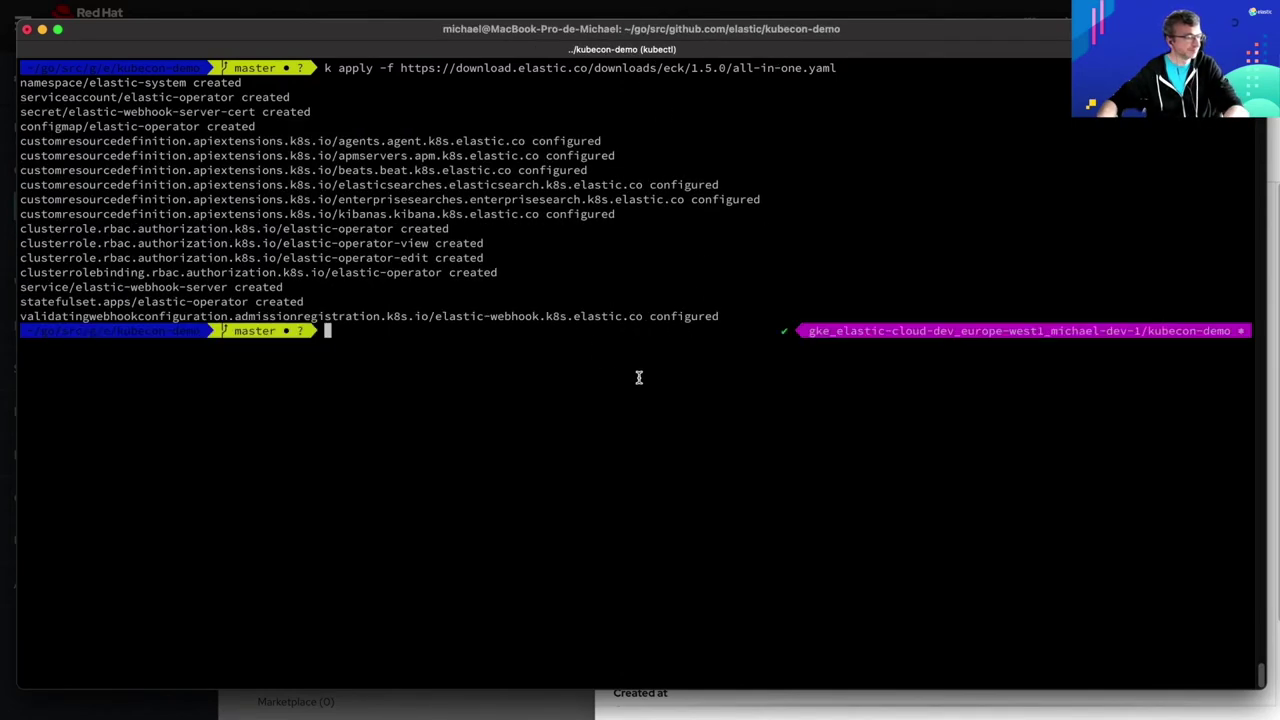
Confirm elastic-operator-0 runs in elastic-system and the six elastic CRDs, including elasticsearches, exist
text(k get )
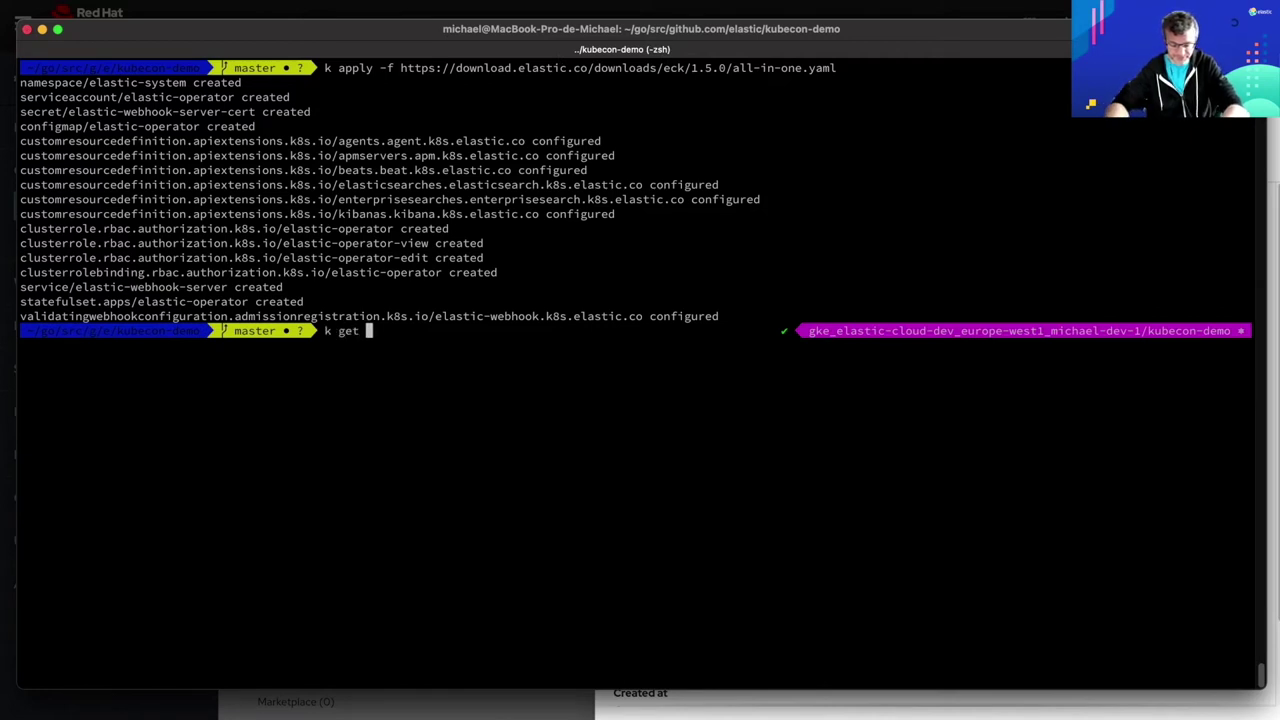
text(pods -n )
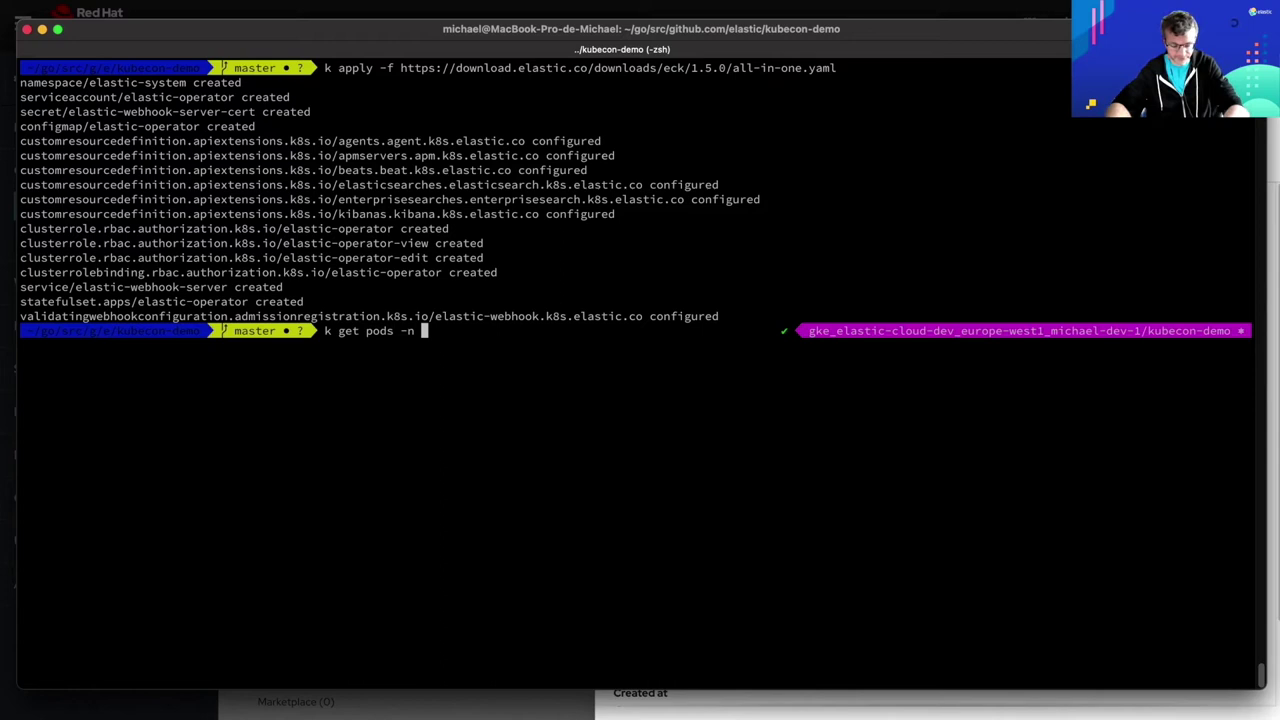
text(elast)
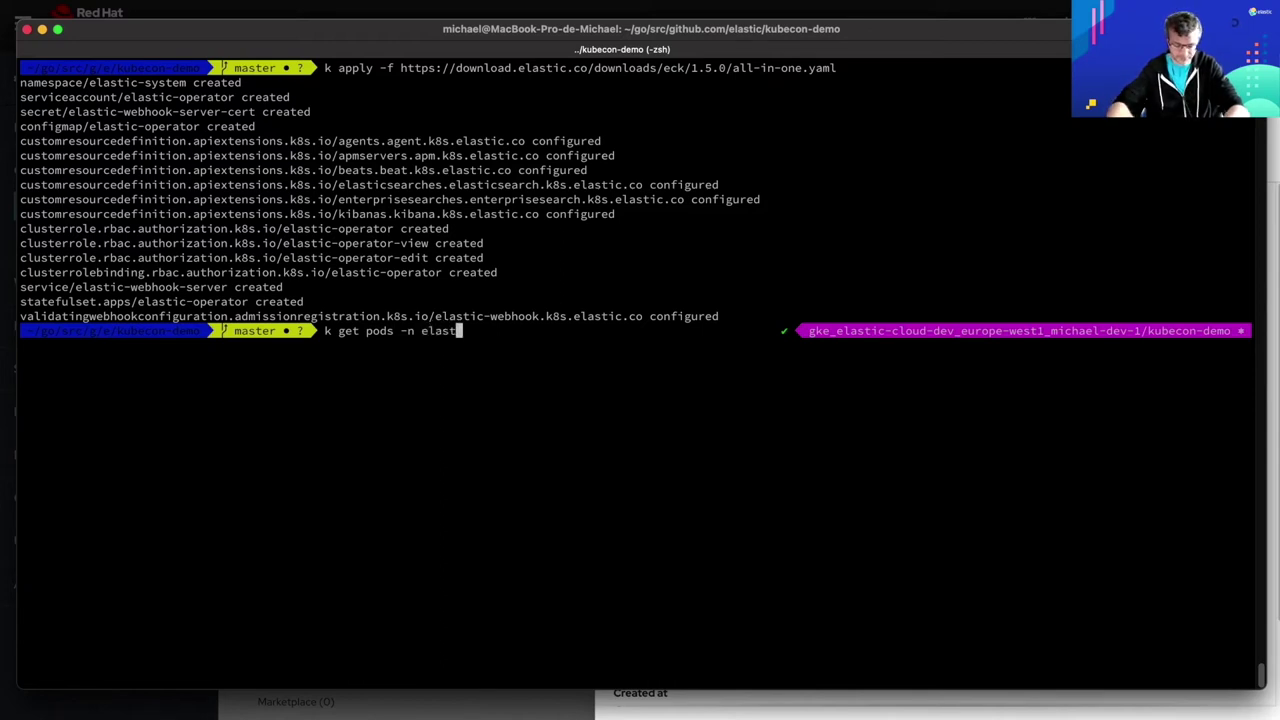
text(ic-system)
key(Return)
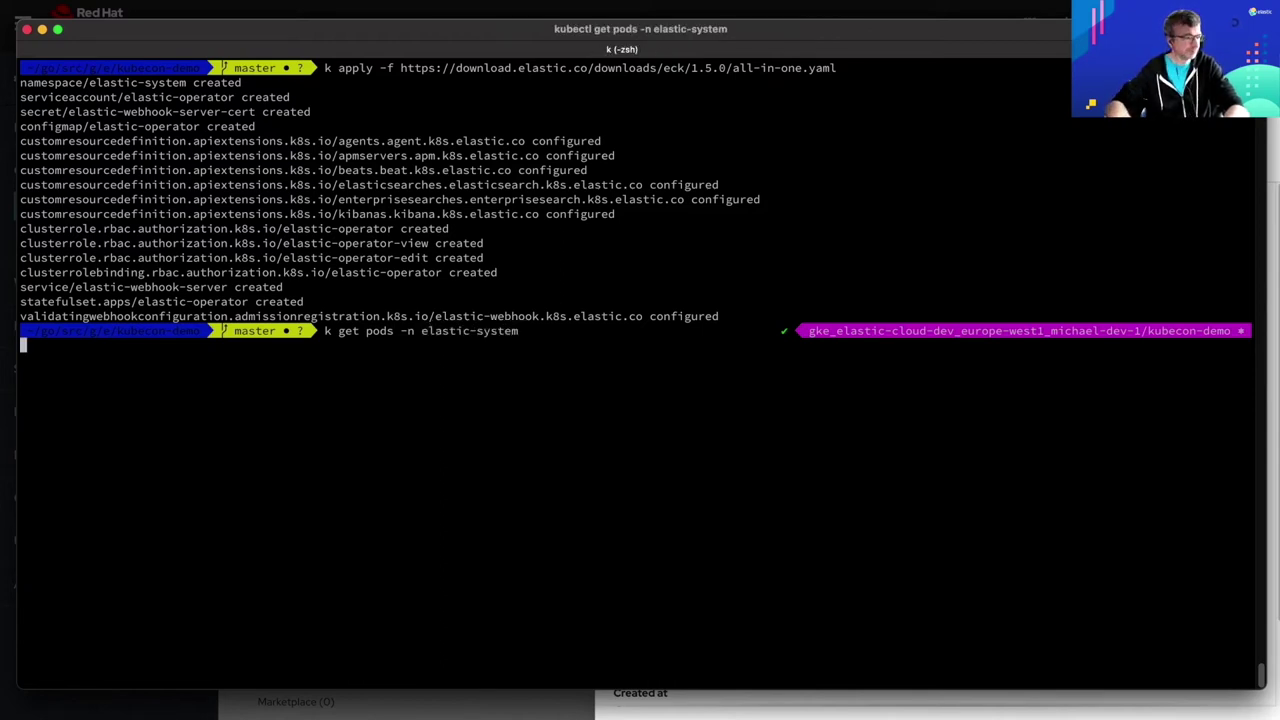
text(k get crds)
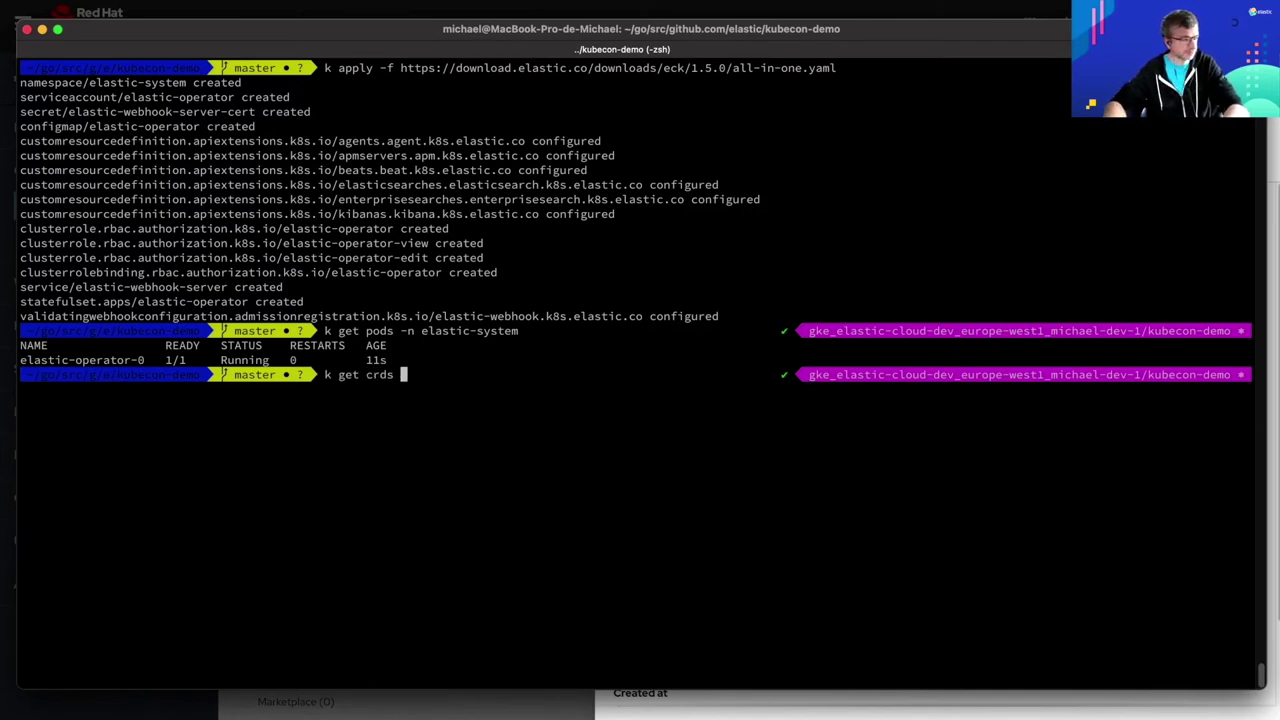
text(| grep elast)
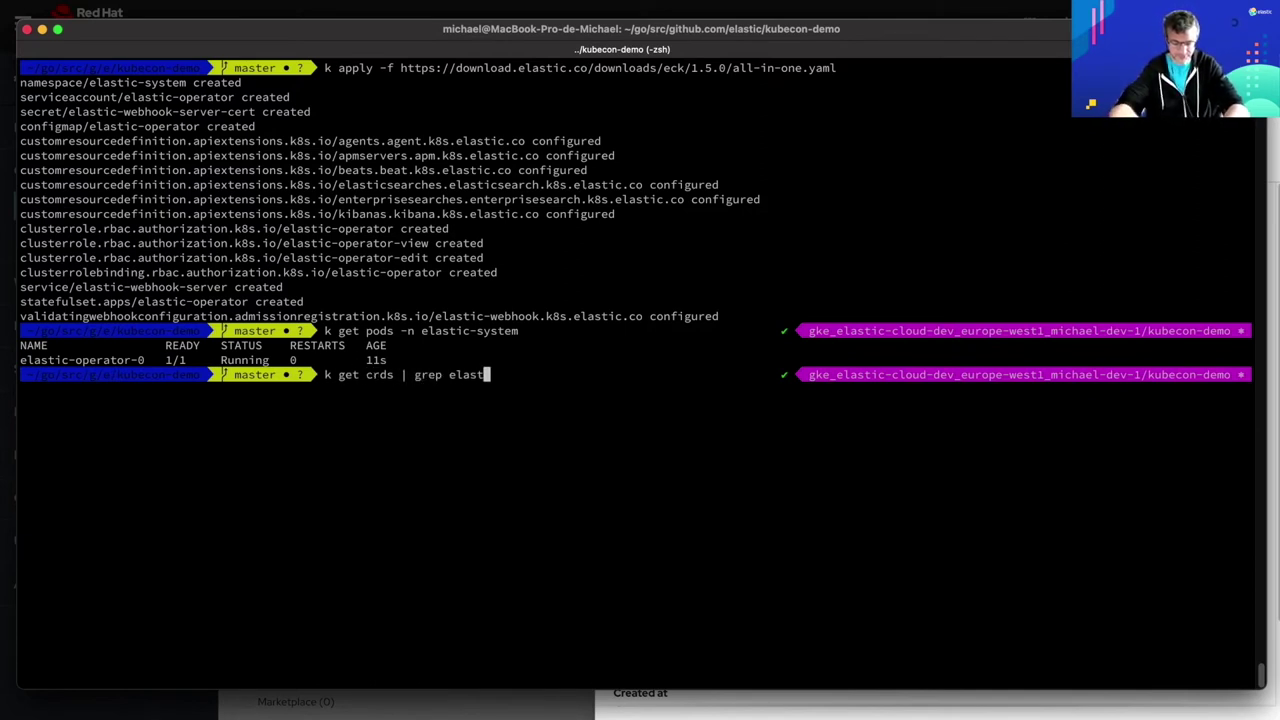
text(ic)
key(Return)
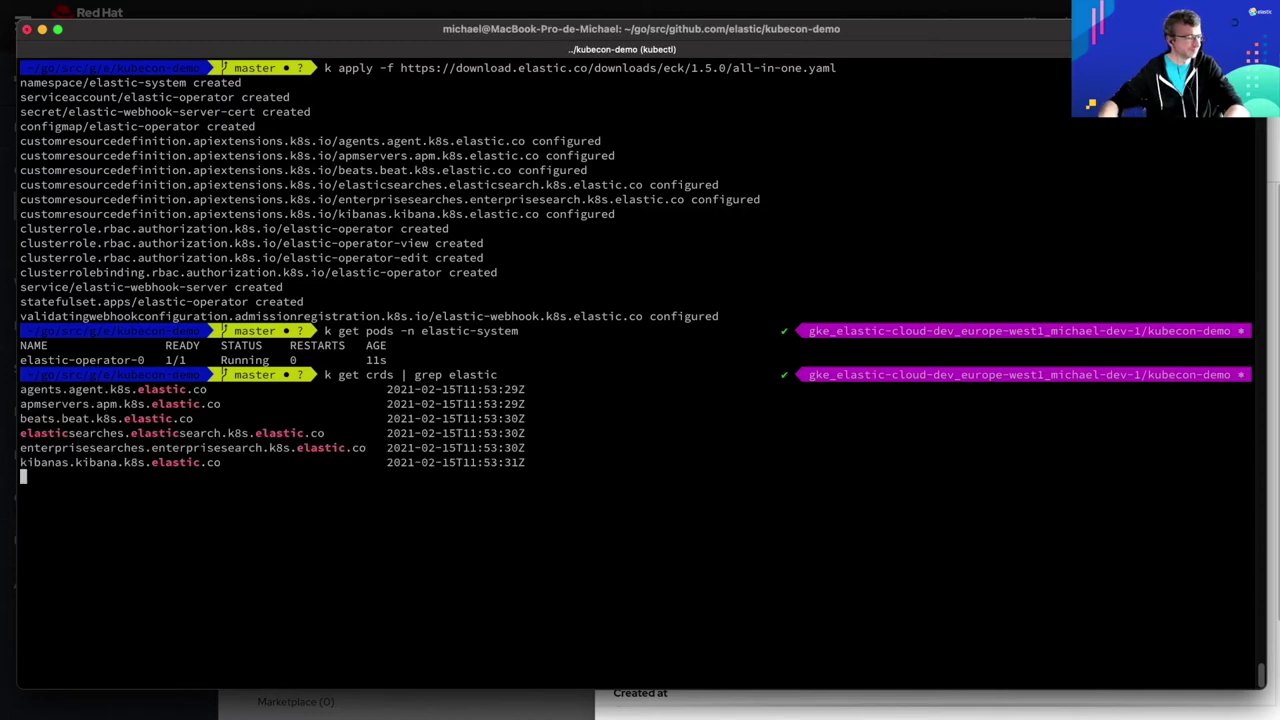
drag(228, 462, 20, 392)
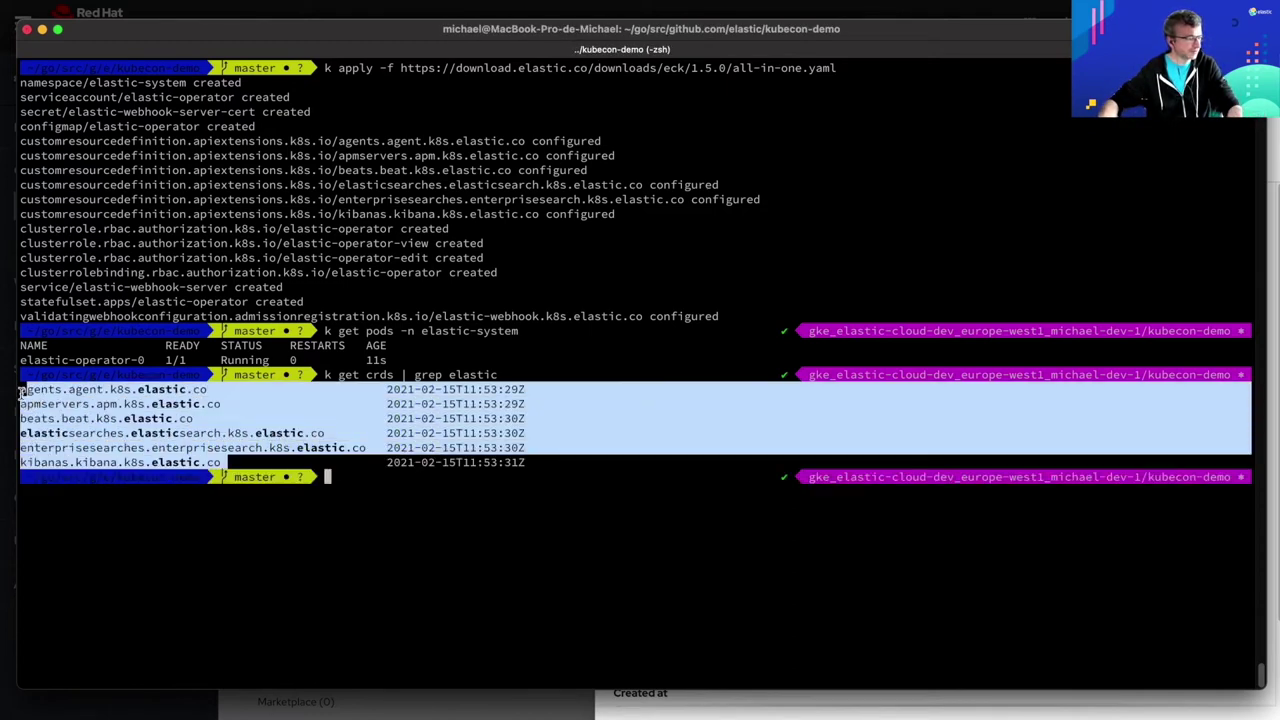
click(236, 433)
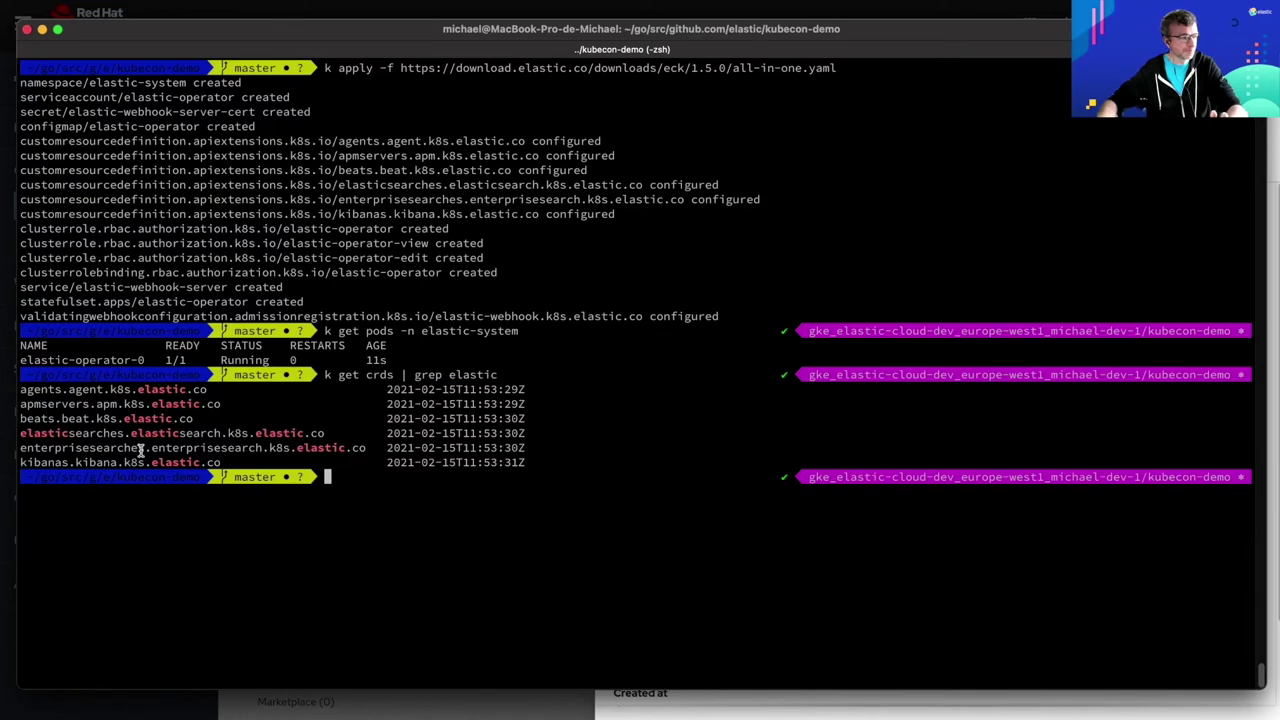
double_click(57, 433)
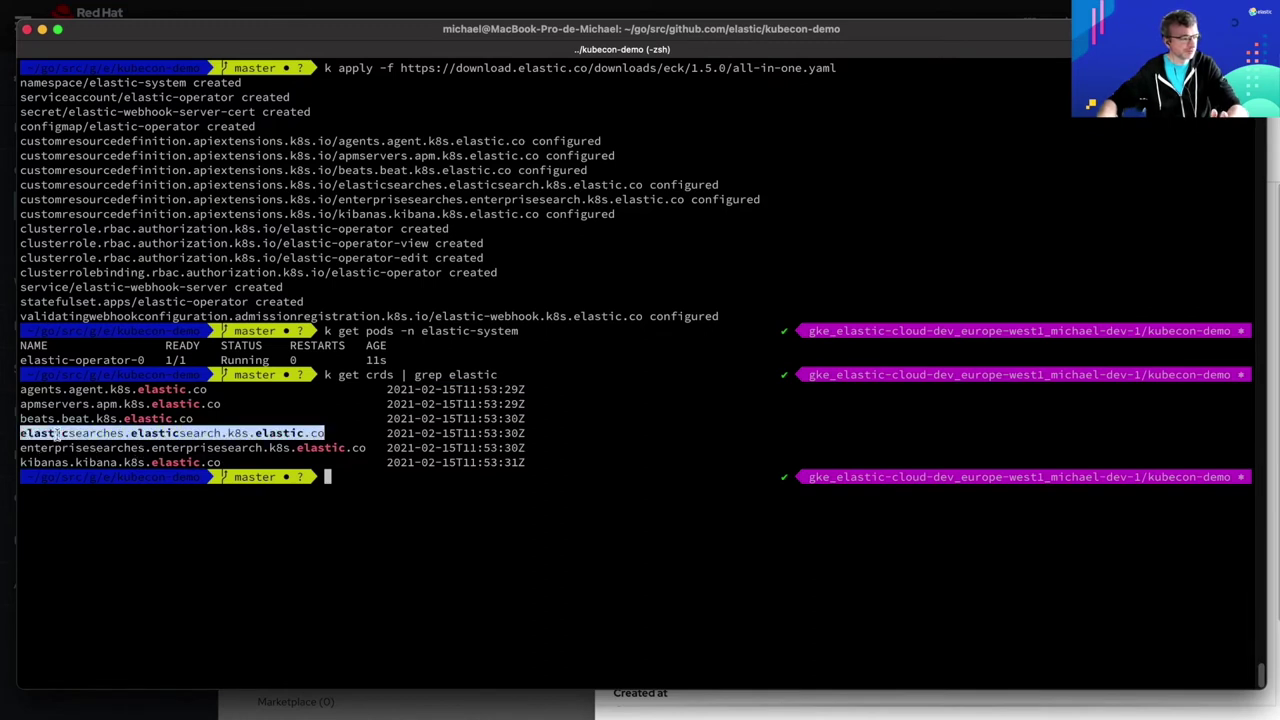
click(437, 482)
key(ctrl+l)
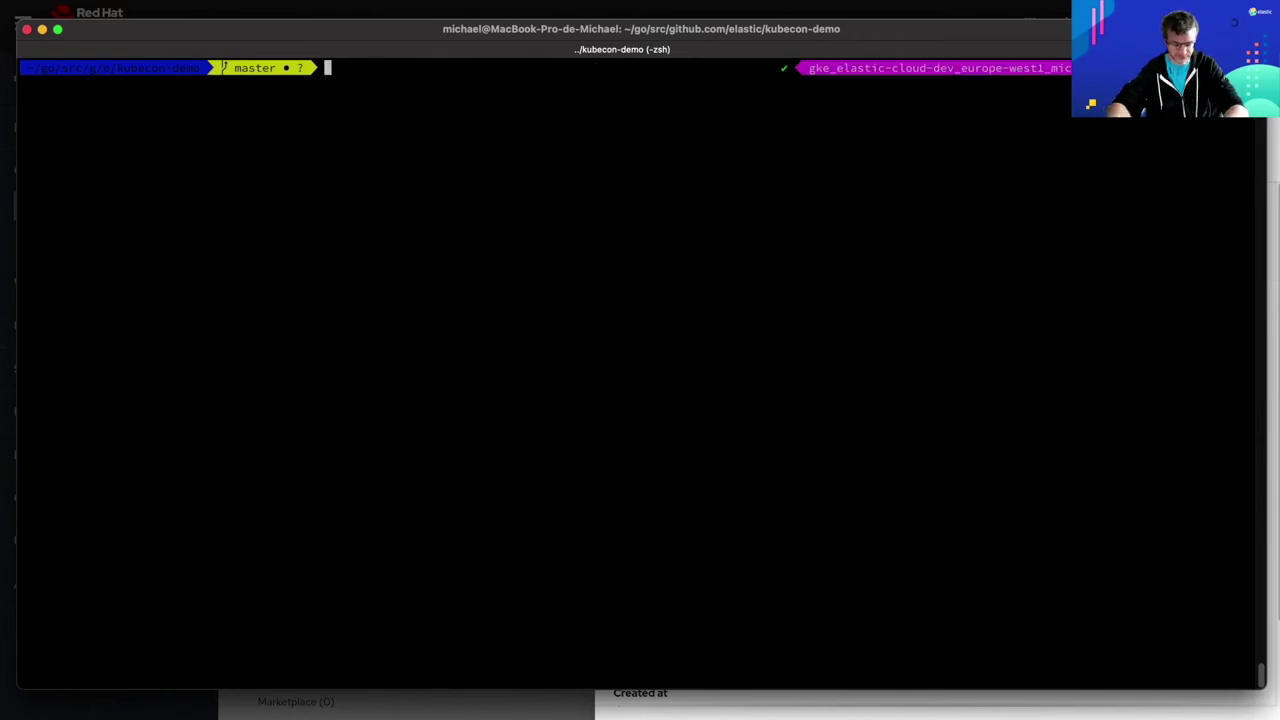
text(vim elasticsearch.)
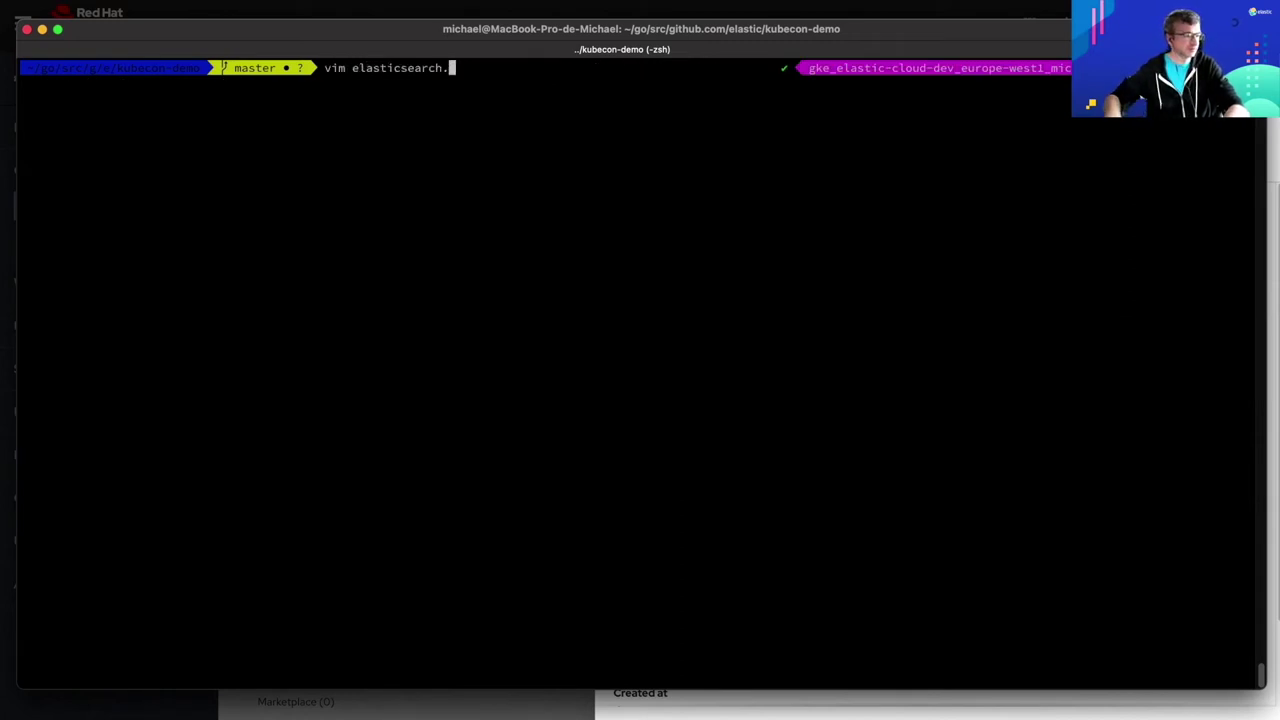
text(yaml)
key(Return)
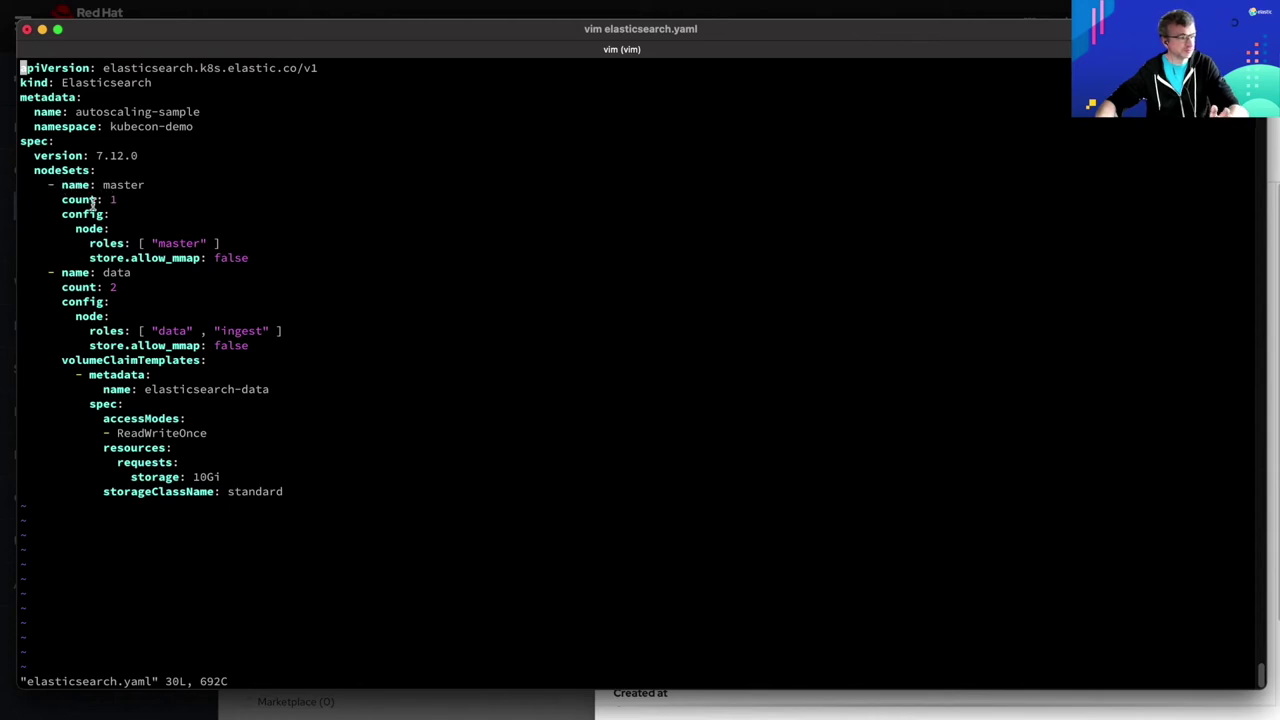
drag(116, 199, 105, 199)
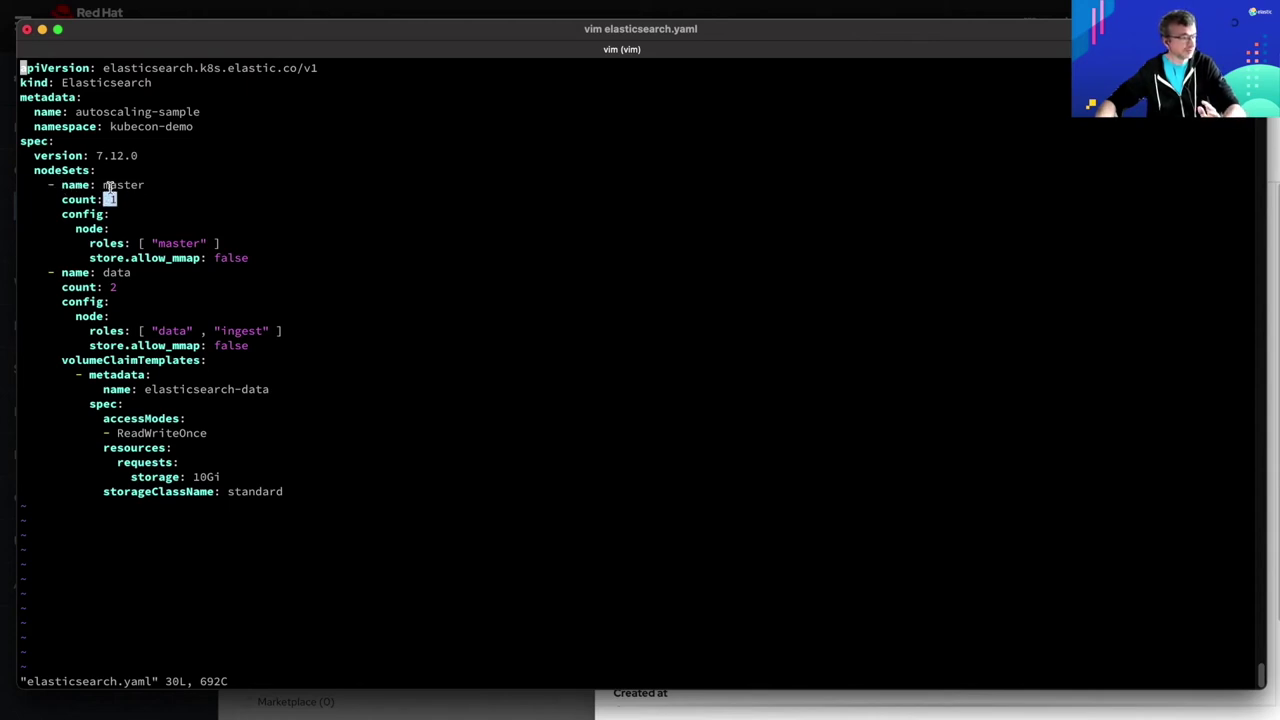
drag(89, 243, 221, 243)
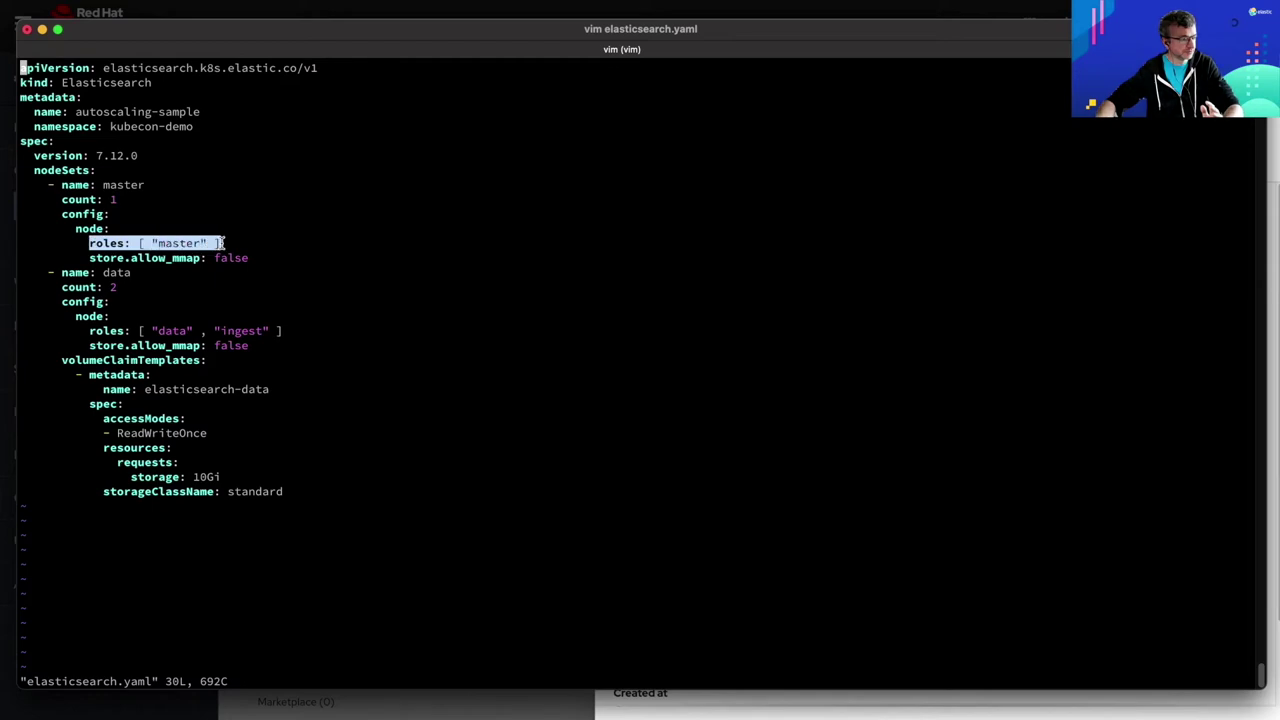
click(131, 294)
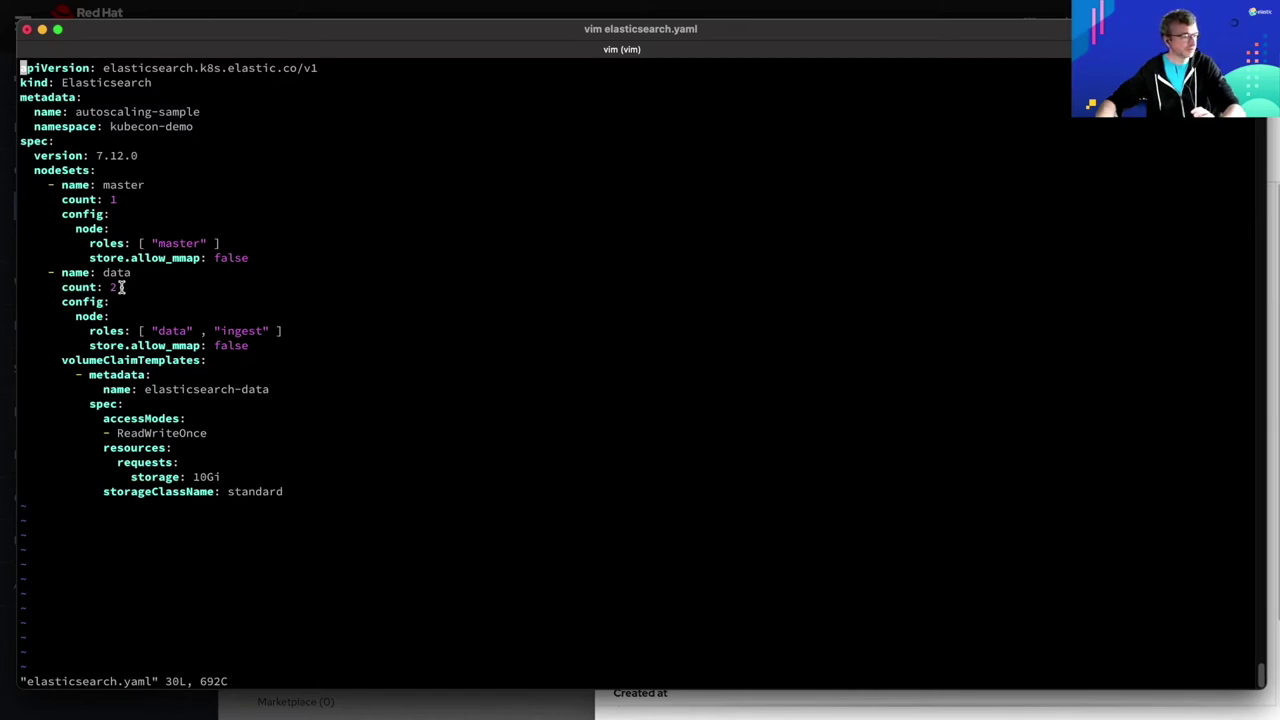
triple_click(120, 288)
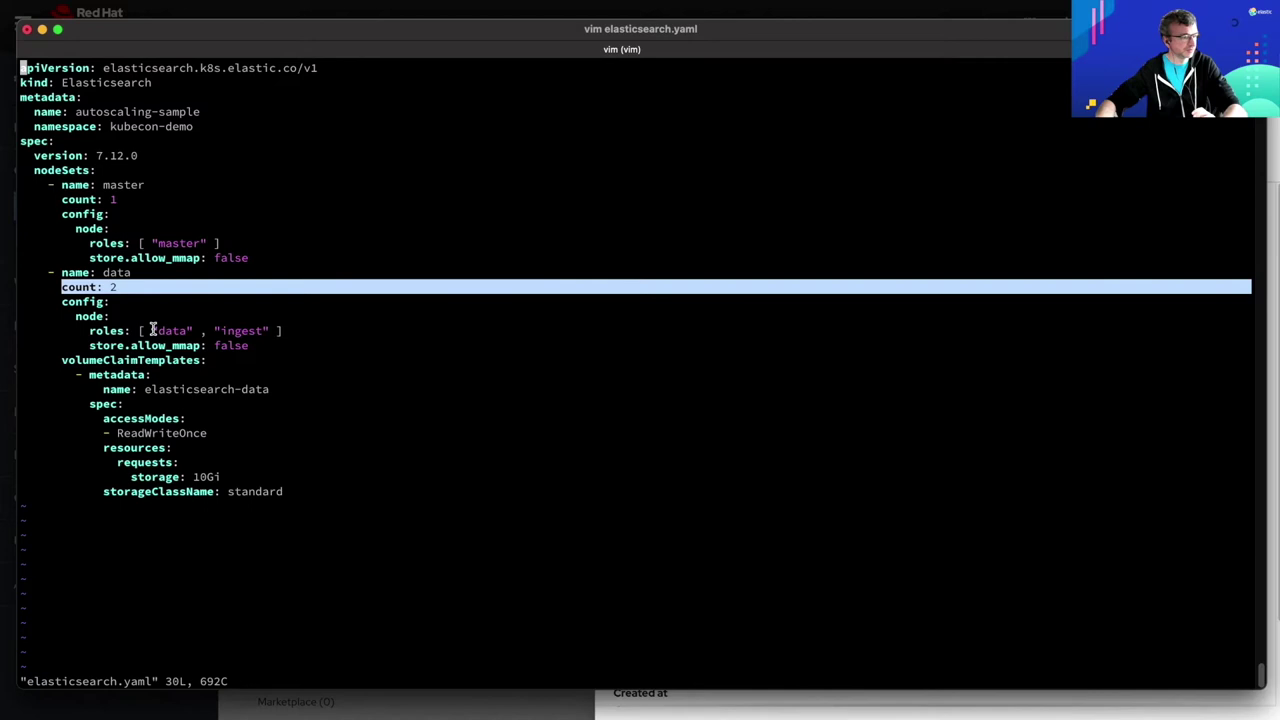
drag(143, 331, 263, 331)
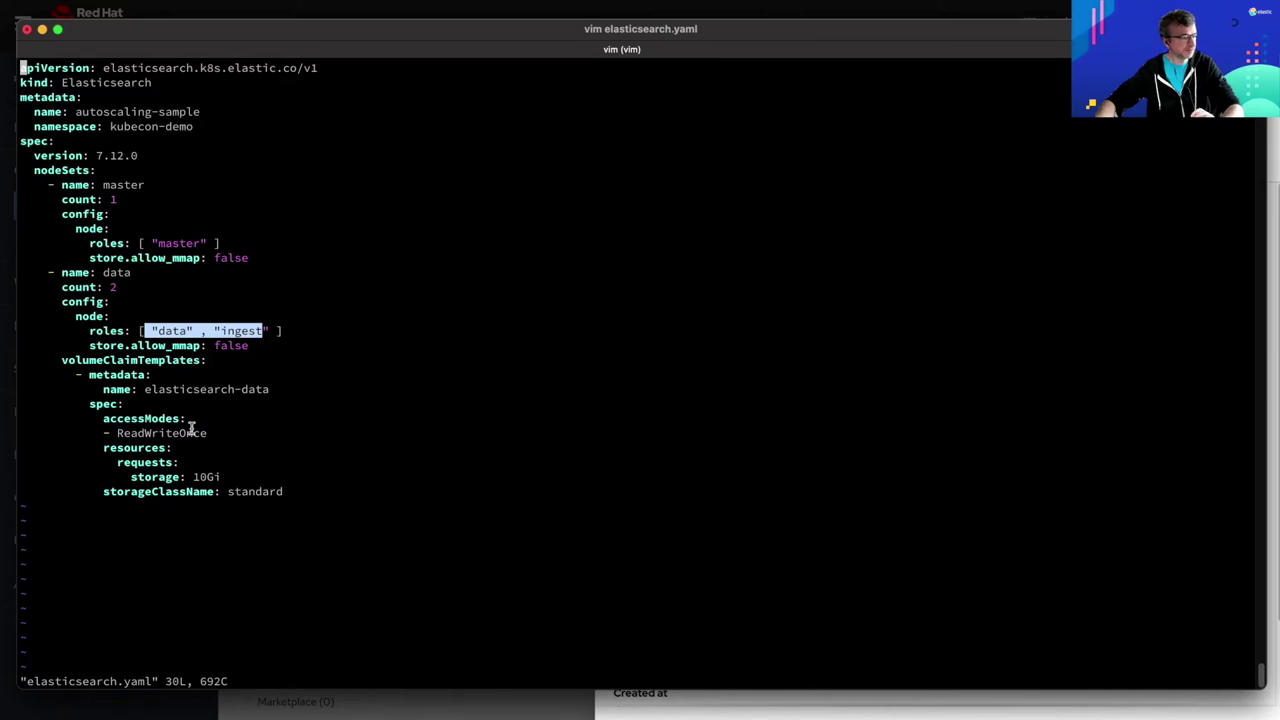
drag(192, 477, 224, 477)
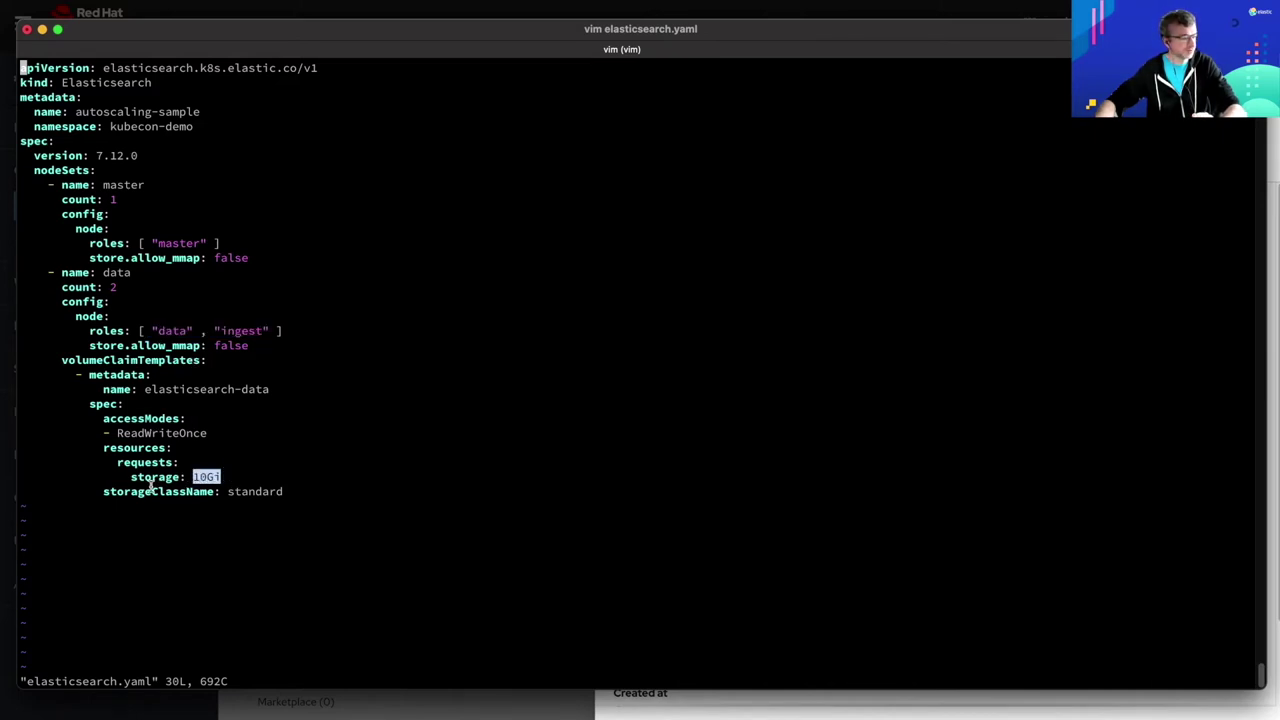
click(322, 463)
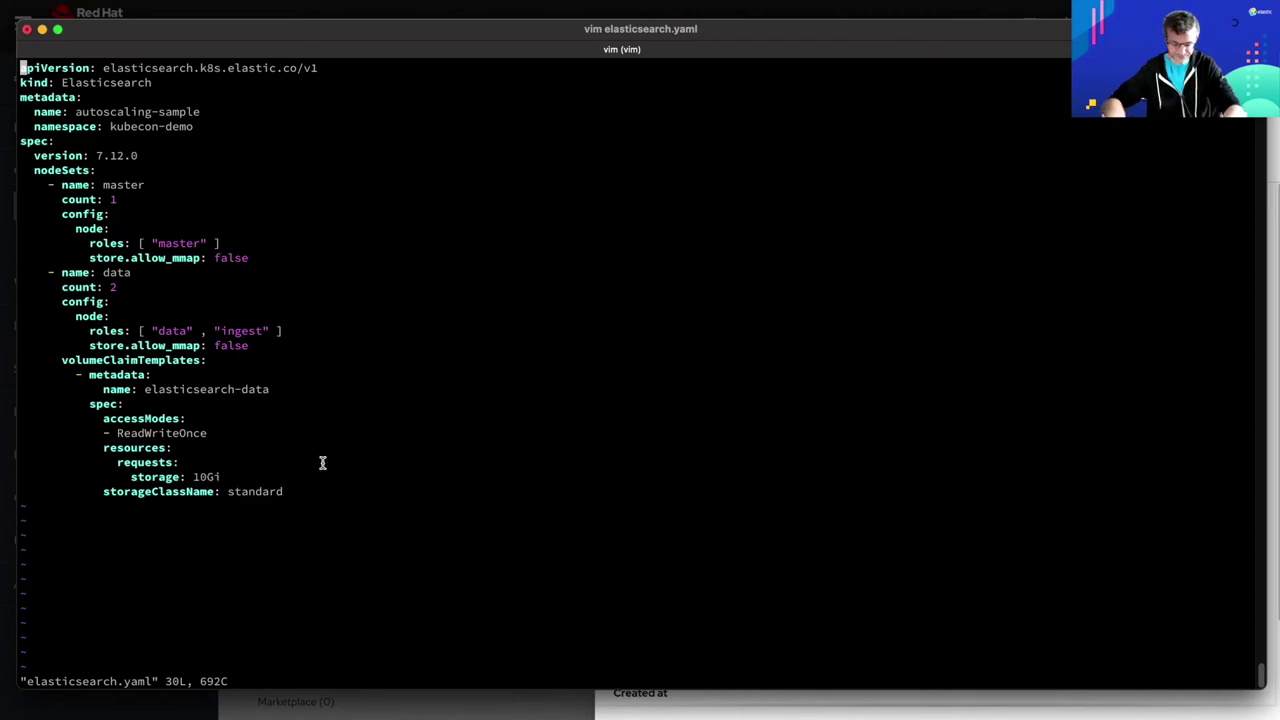
text(:q)
key(Return)
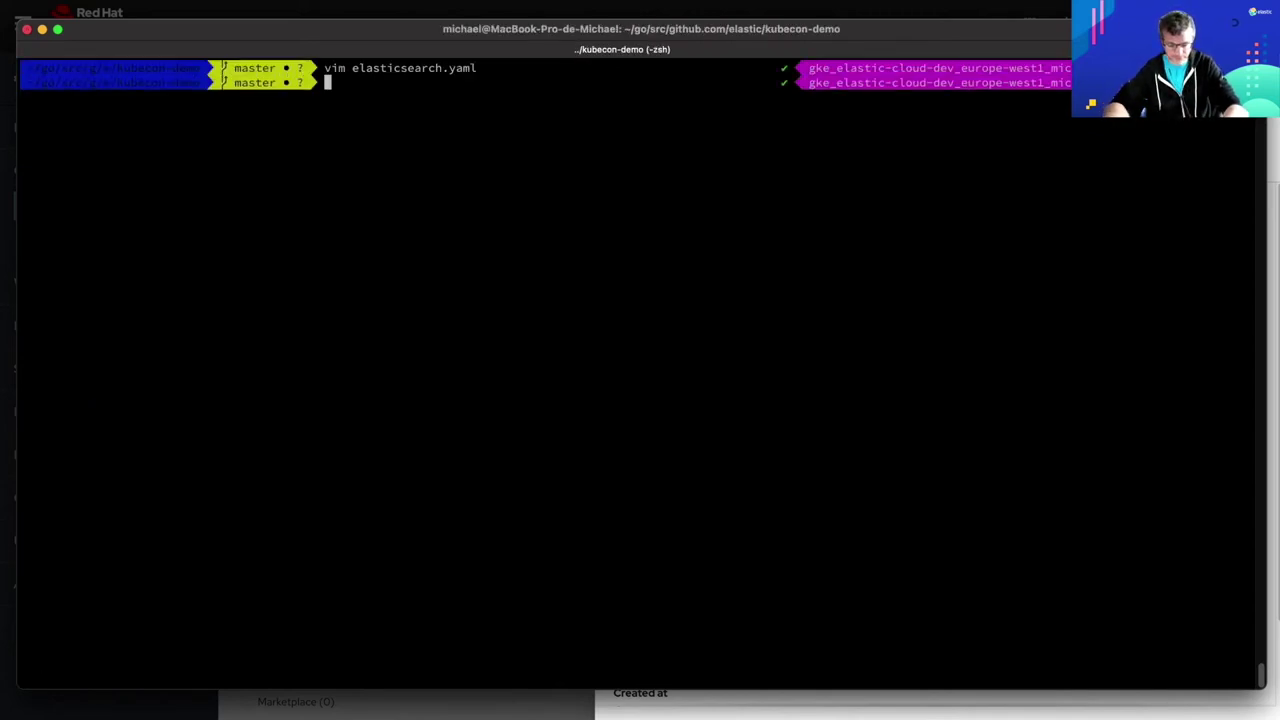
Apply elasticsearch.yaml, filebeat_autodiscover.yaml, metricbeat_hosts.yaml and kibana.yaml in one kubectl command
text(k apply -f e)
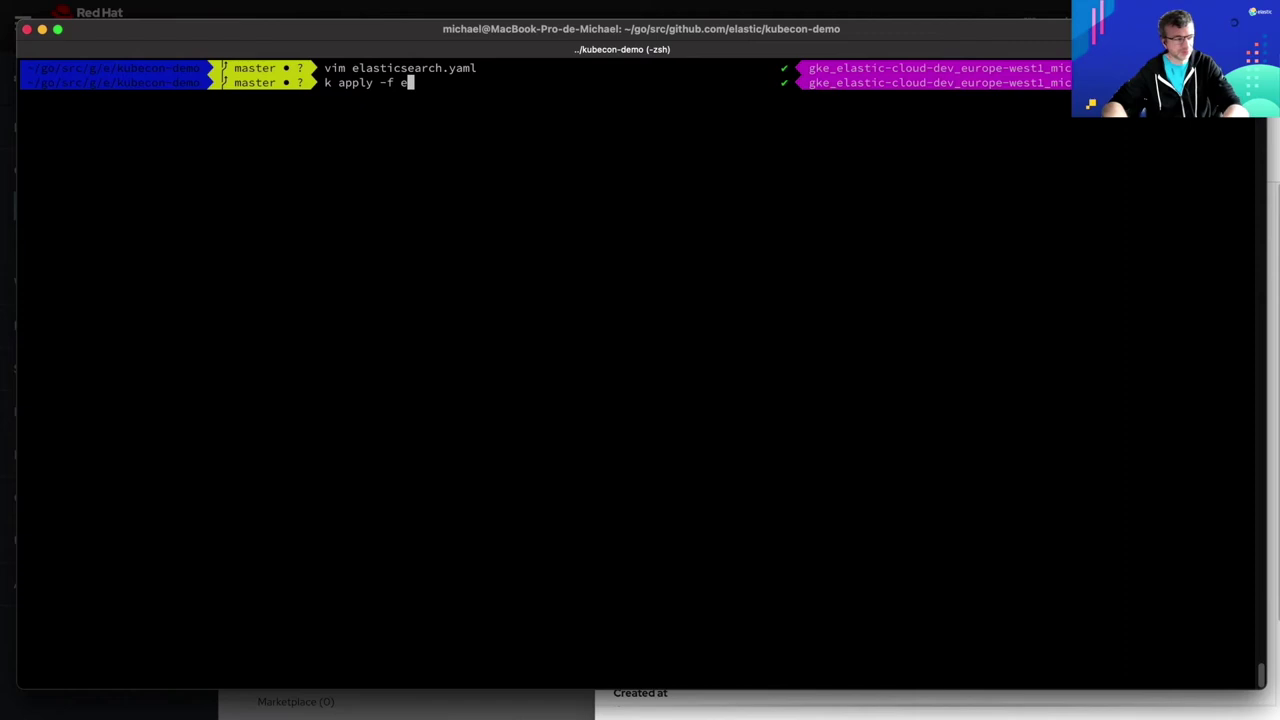
key(Tab)
key(Tab)
text(-)
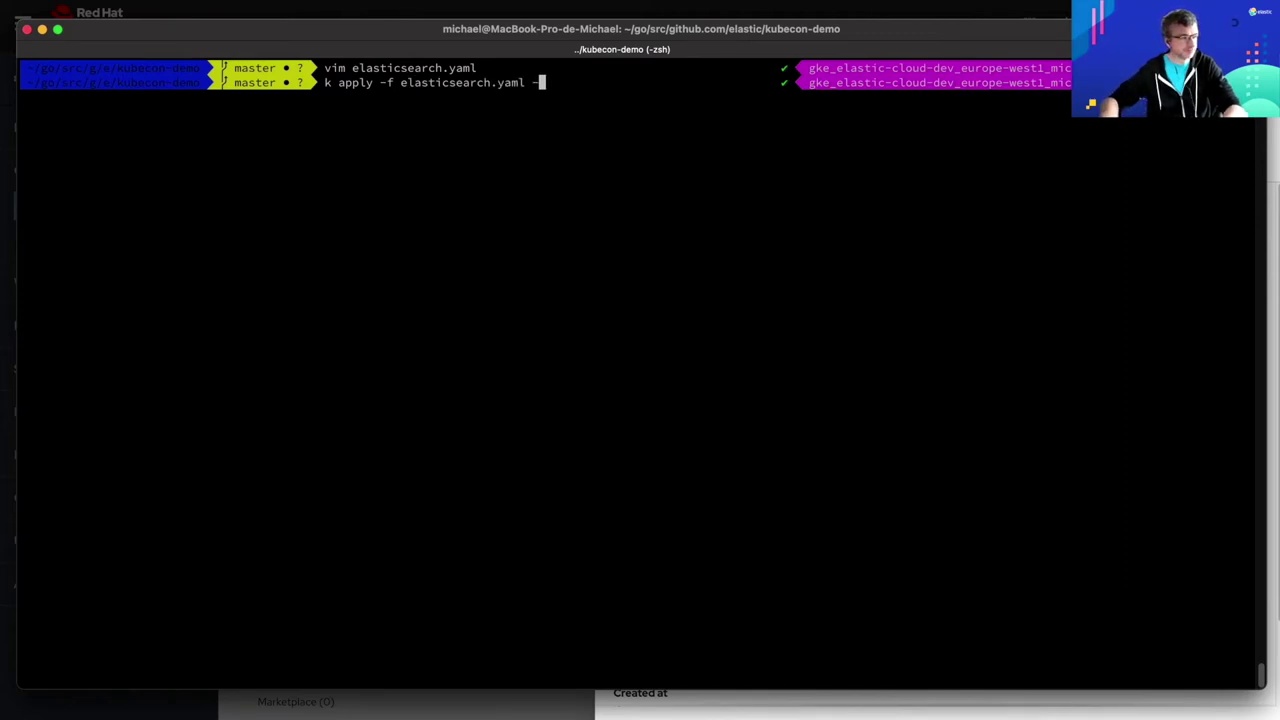
text(f )
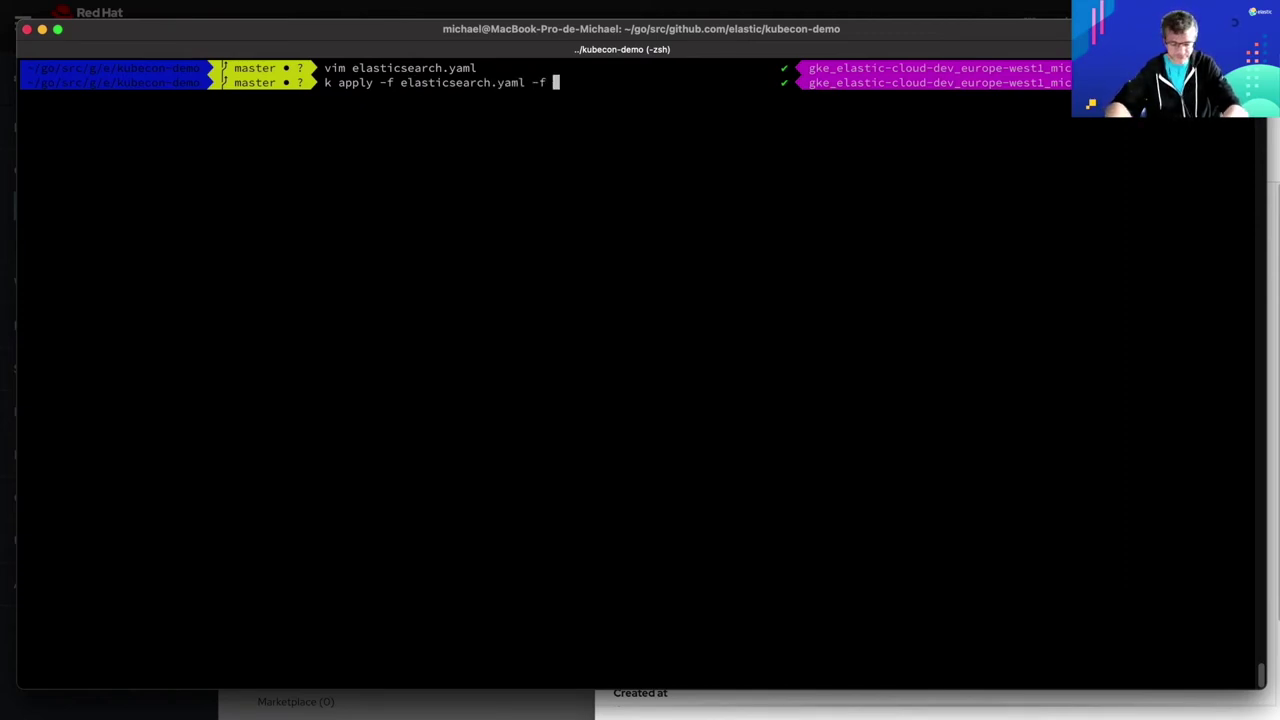
text(fi)
key(Tab)
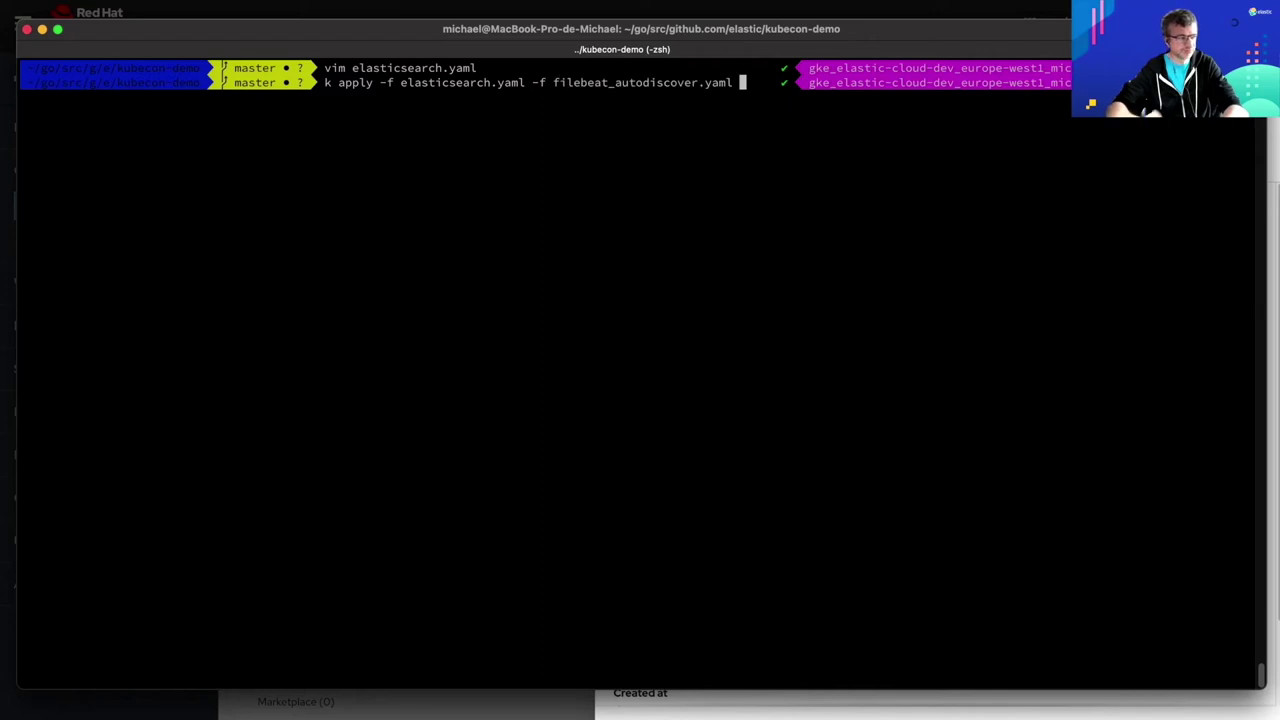
text(-f me)
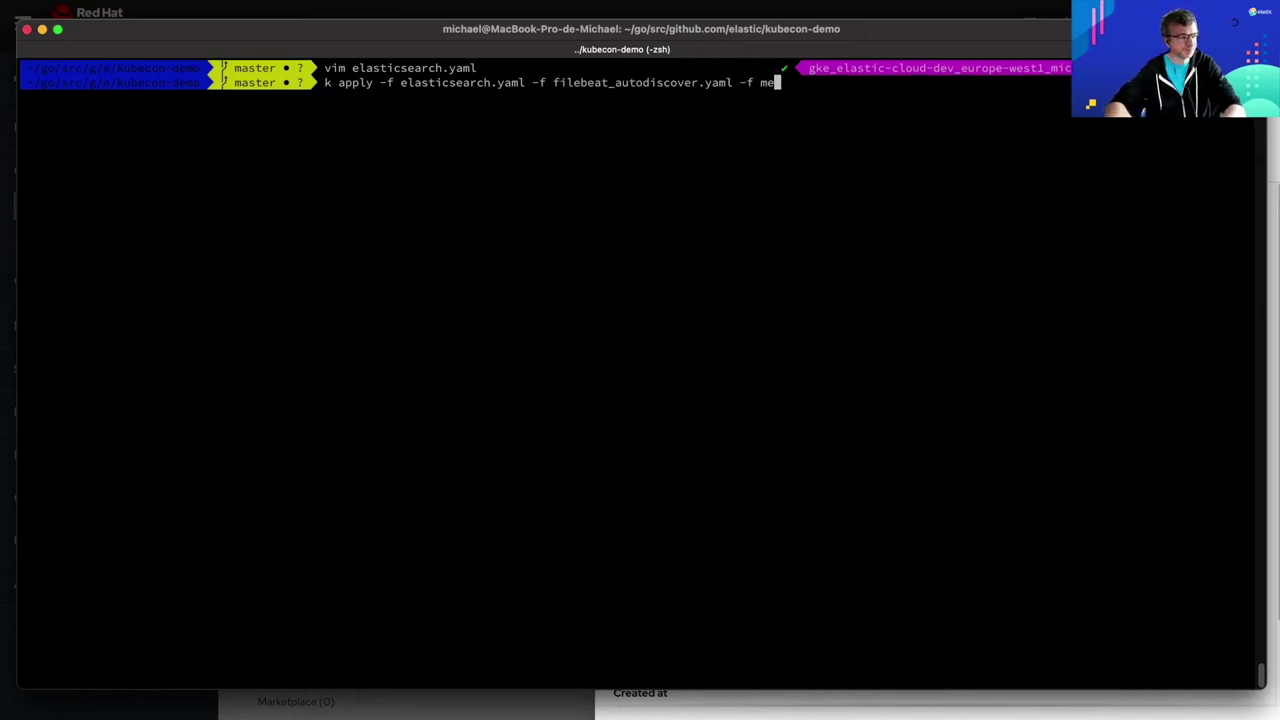
key(Tab)
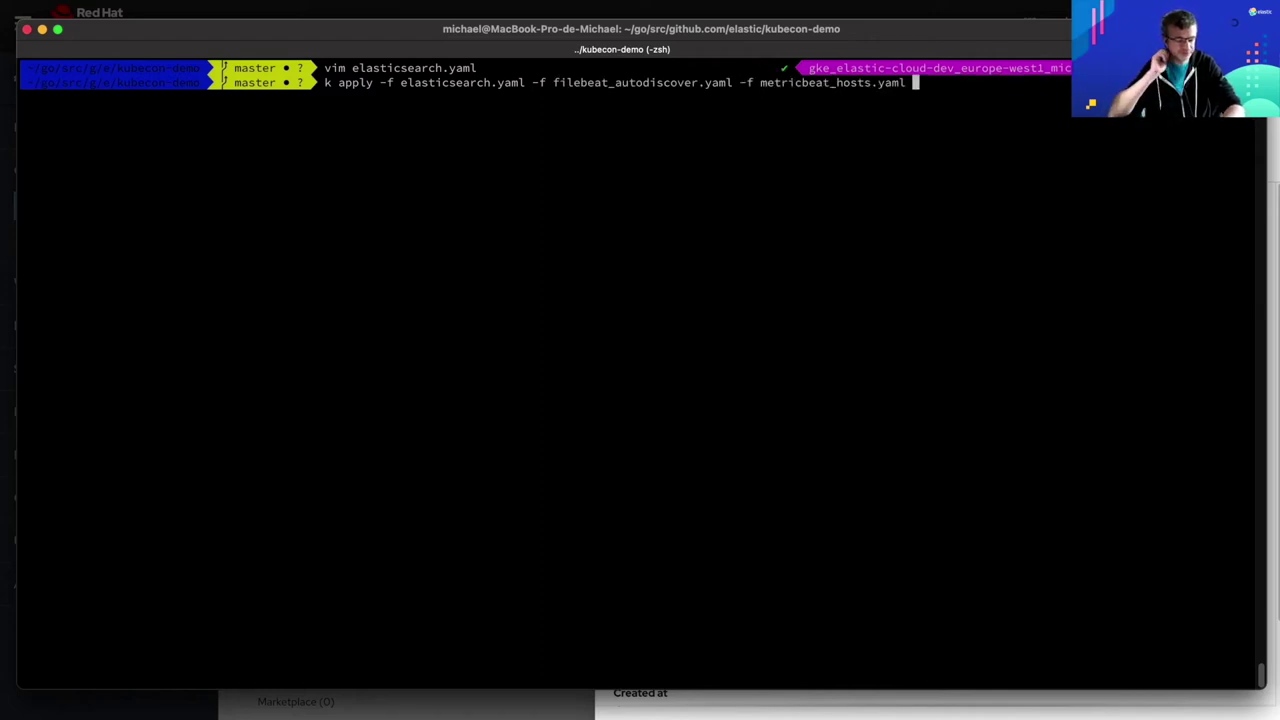
text(-f k)
key(Tab)
key(Return)
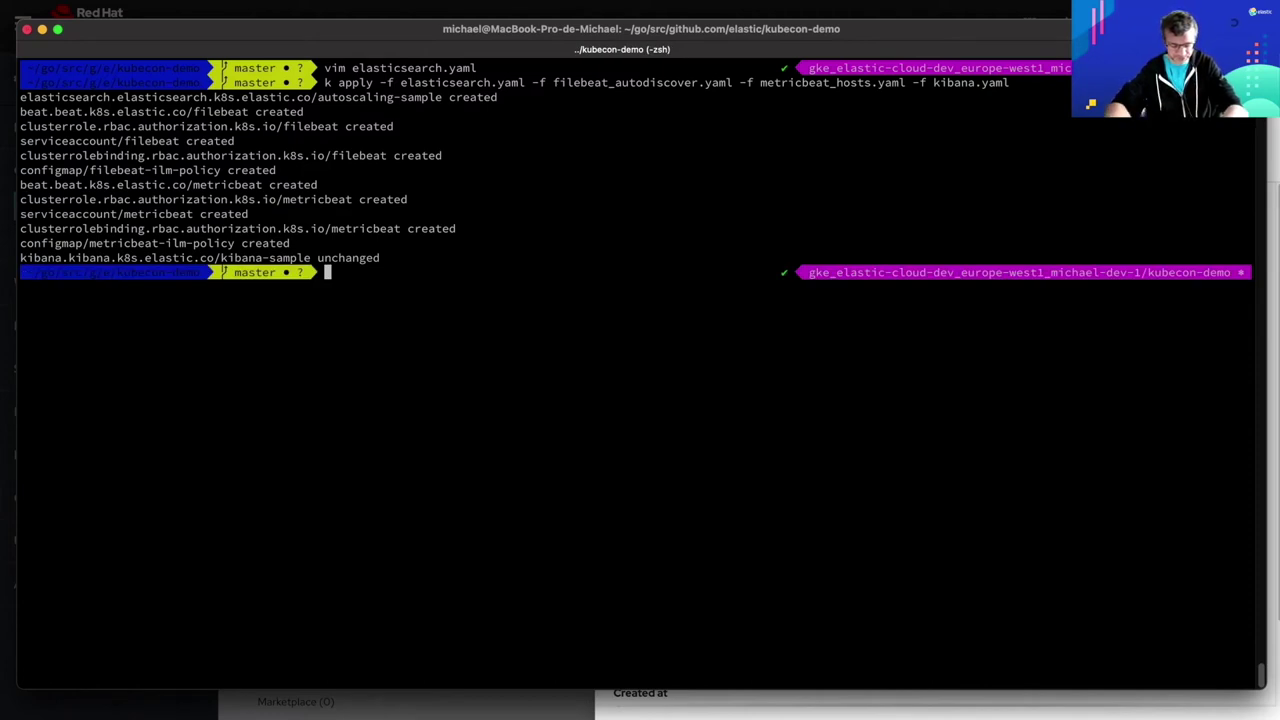
List the Elasticsearch clusters with 'k get es', showing the ApplyingChanges phase
text(k get es)
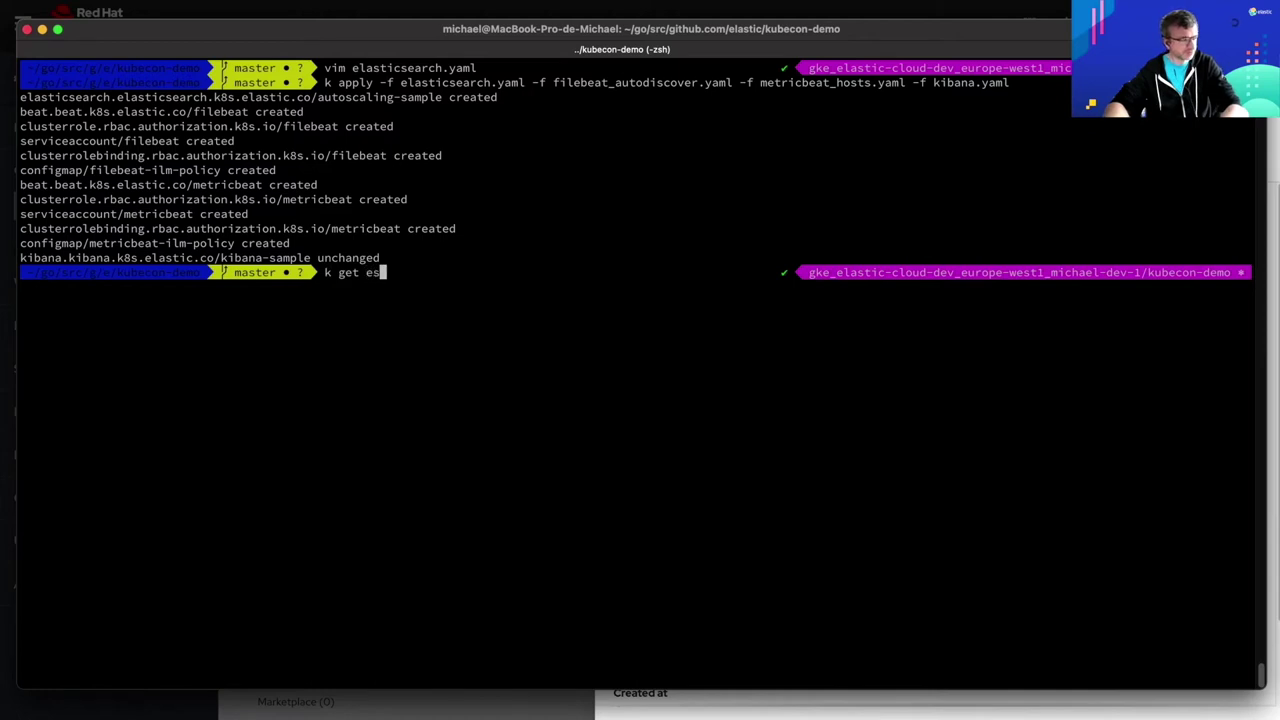
key(Return)
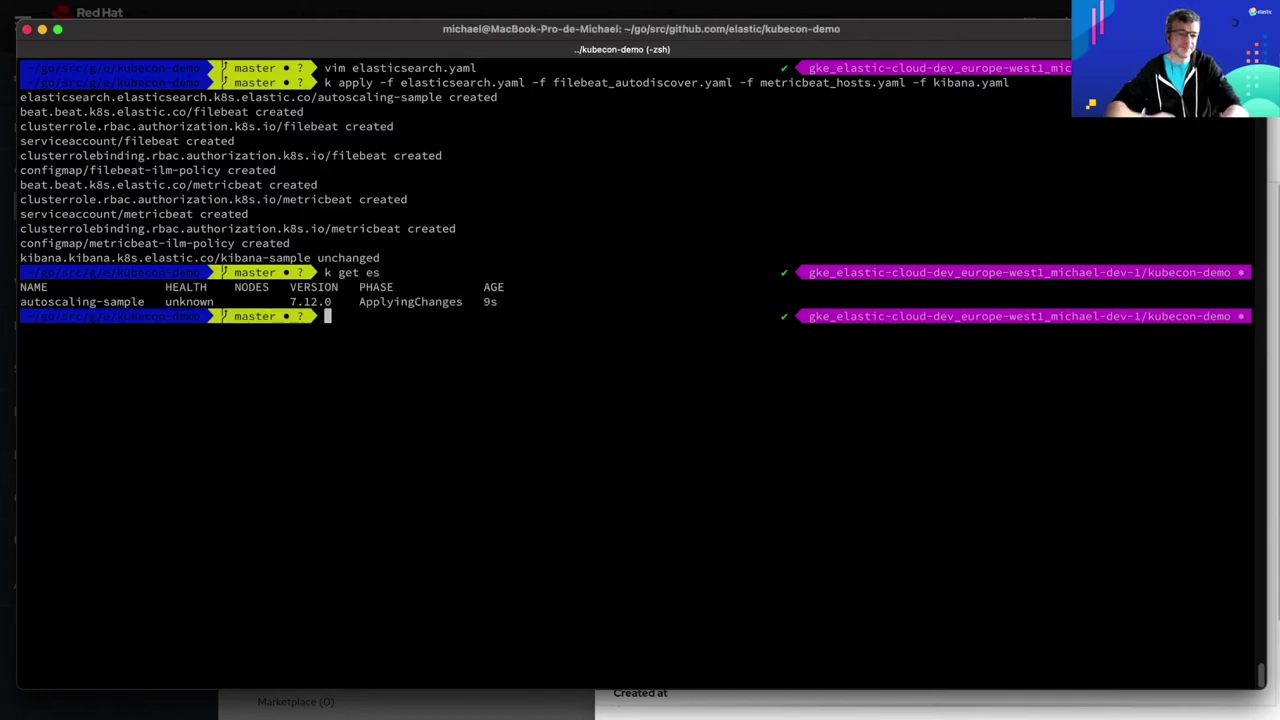
double_click(381, 302)
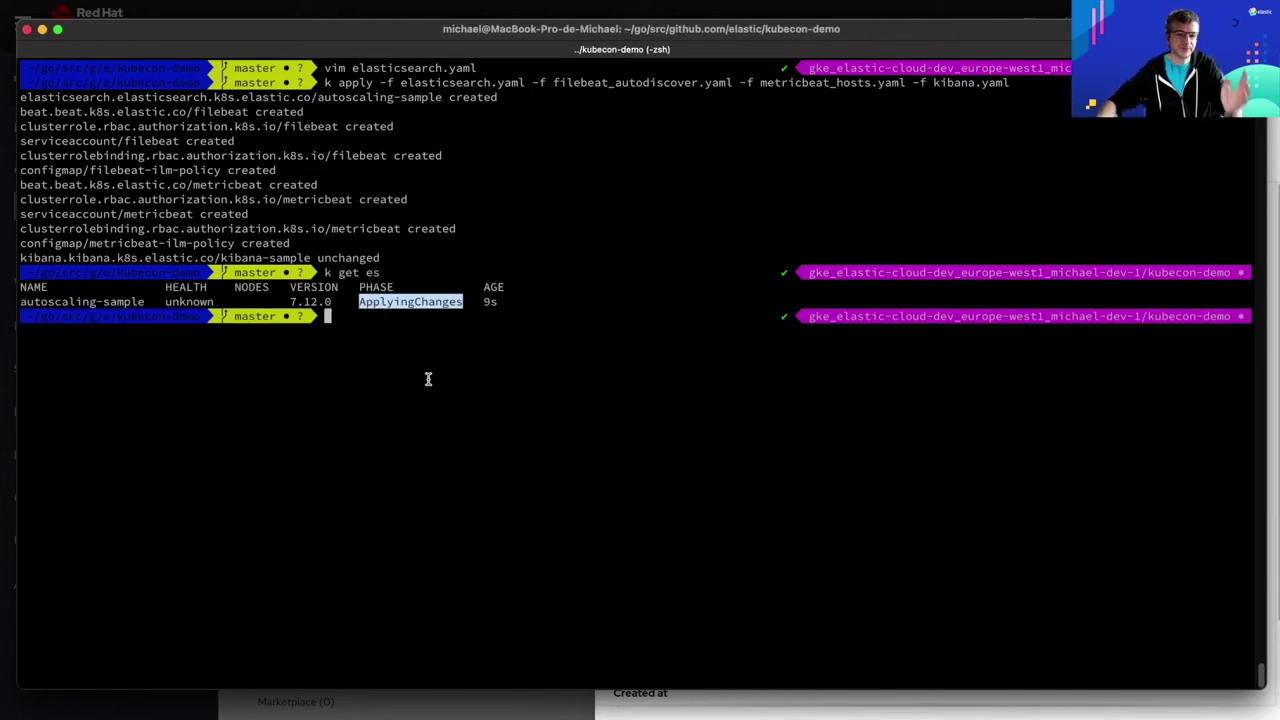
click(376, 334)
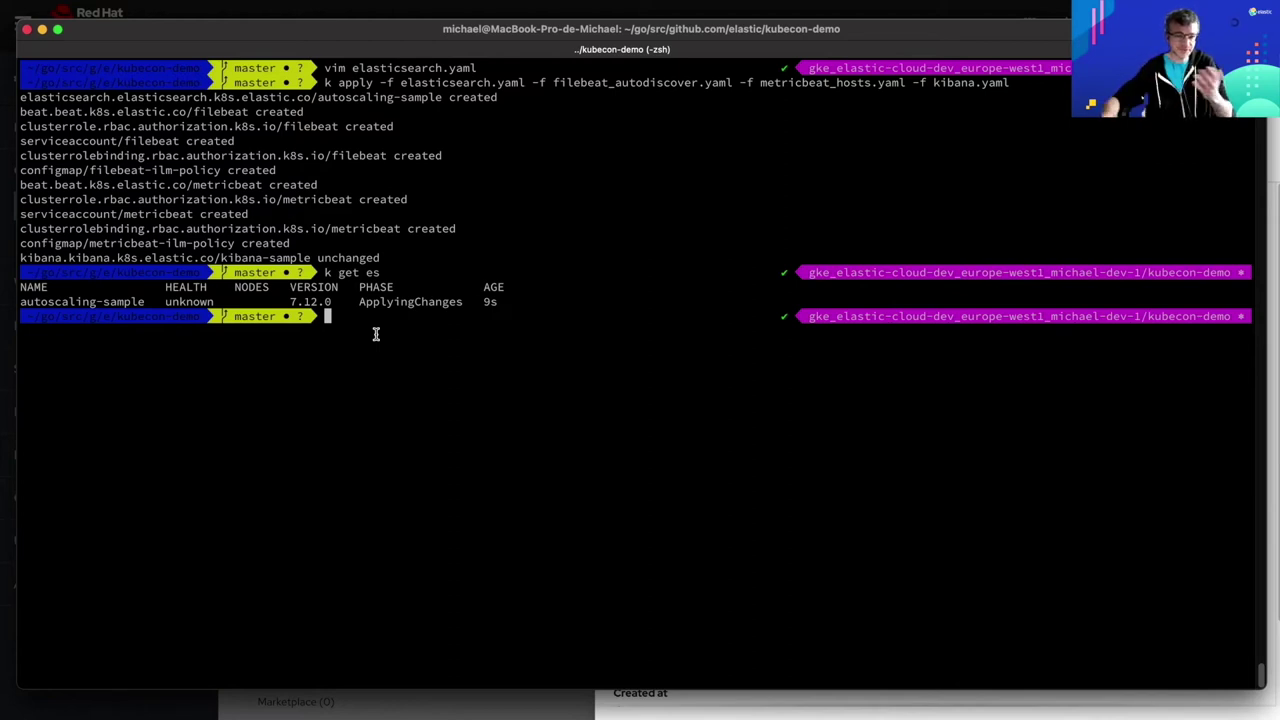
Recall the pod-listing command to show three Elasticsearch pods, two of them data nodes, then clear the screen
key(ctrl+r)
text(-l p)
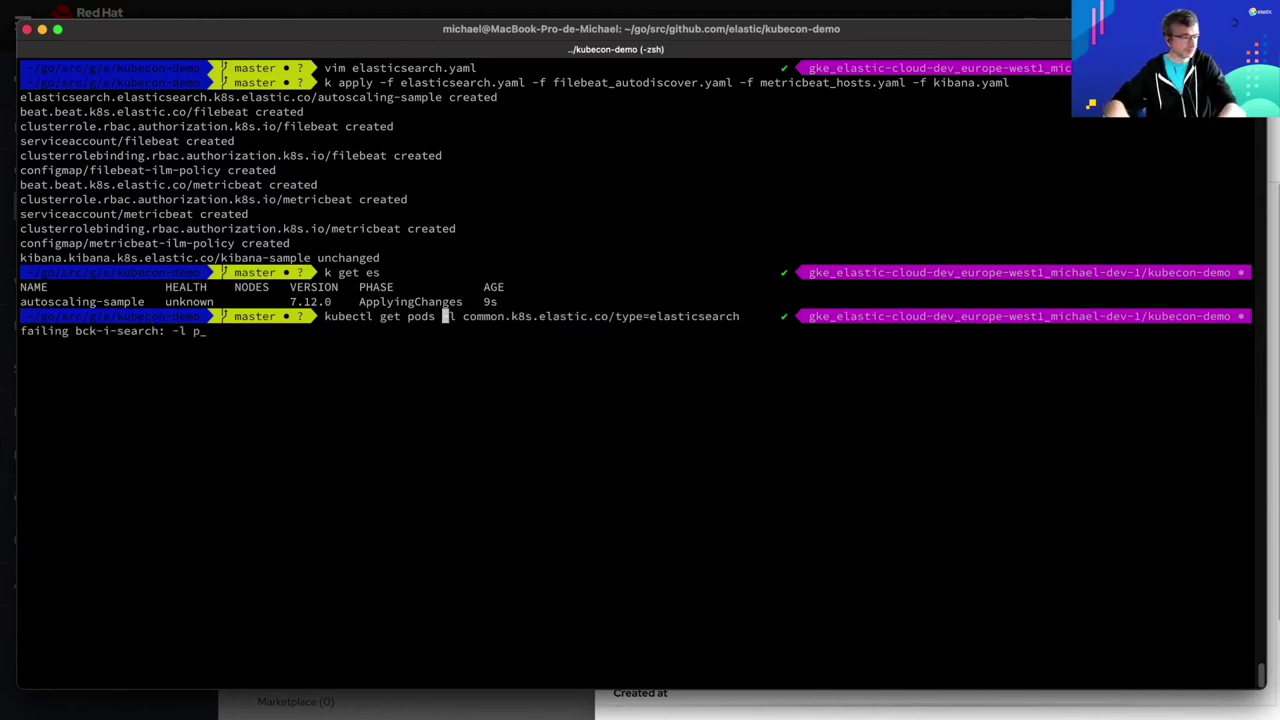
key(Return)
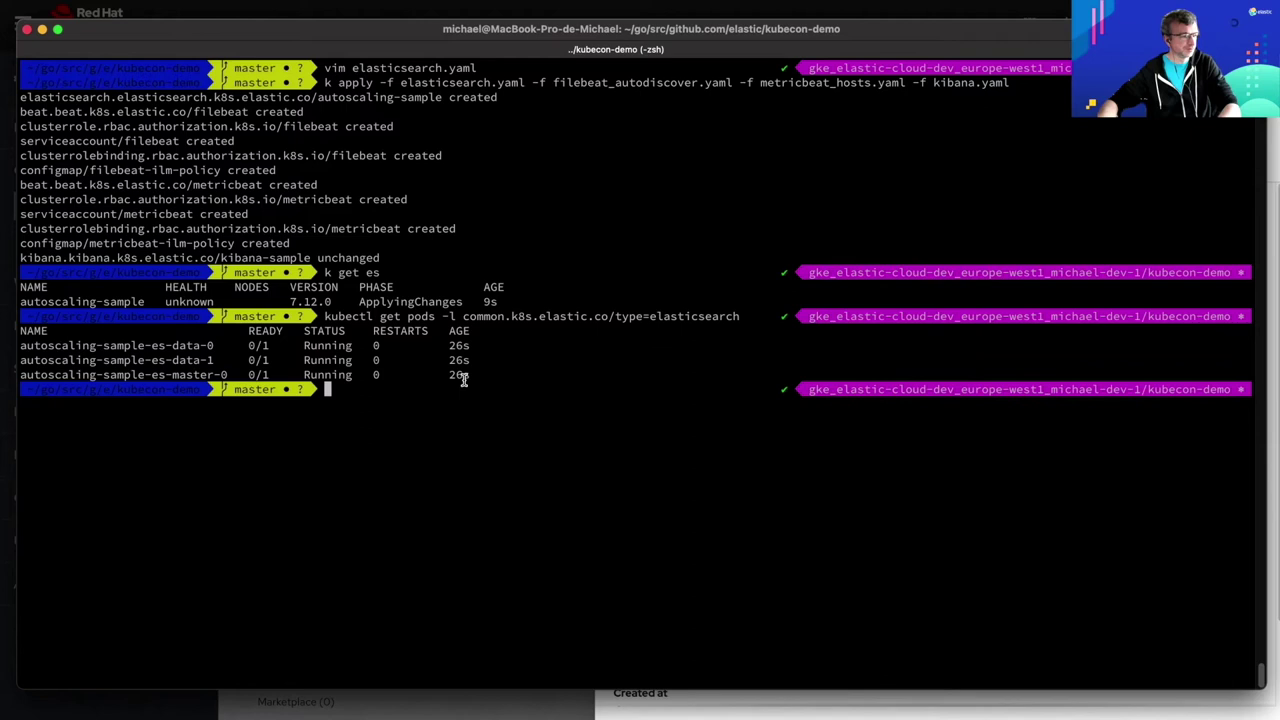
drag(470, 377, 104, 345)
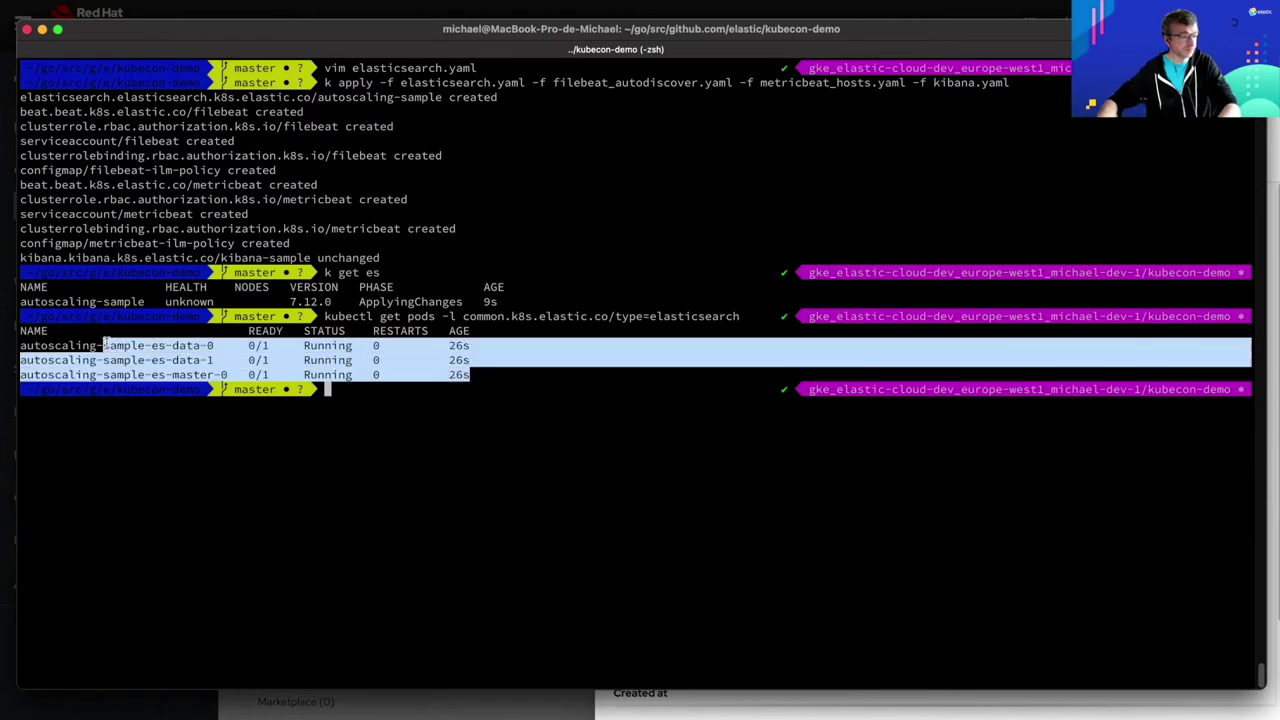
click(208, 357)
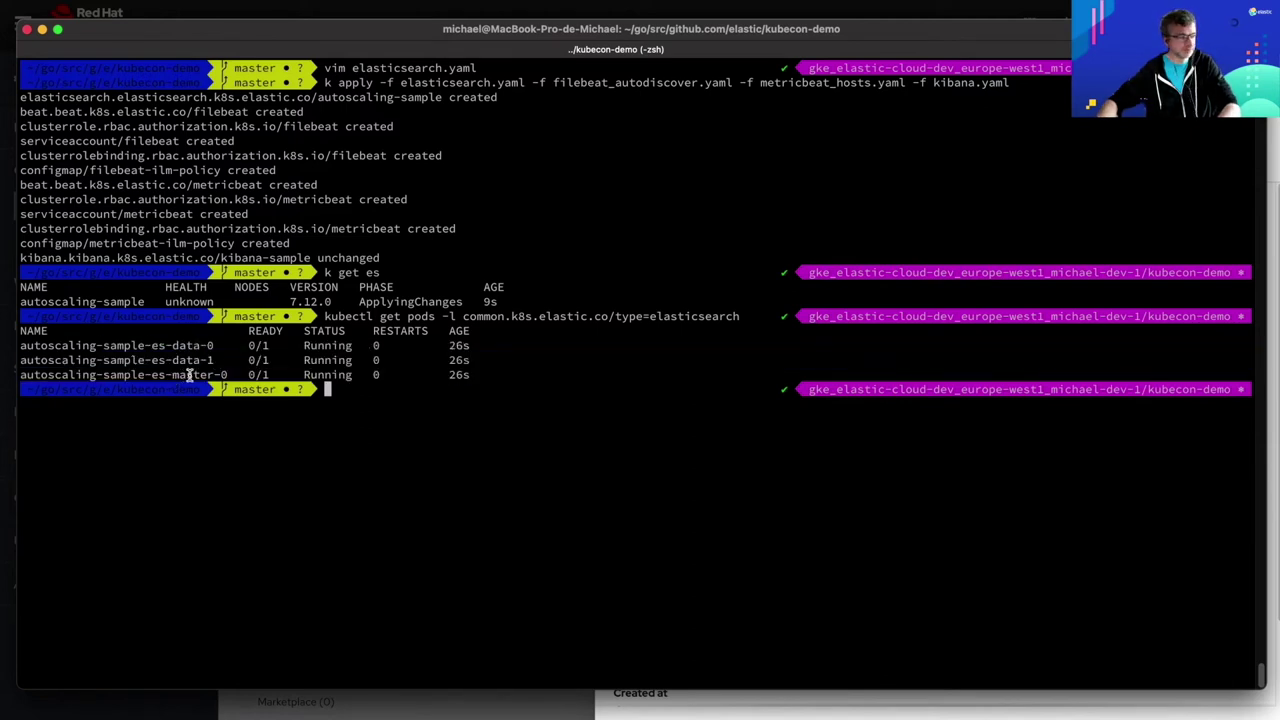
drag(222, 360, 48, 345)
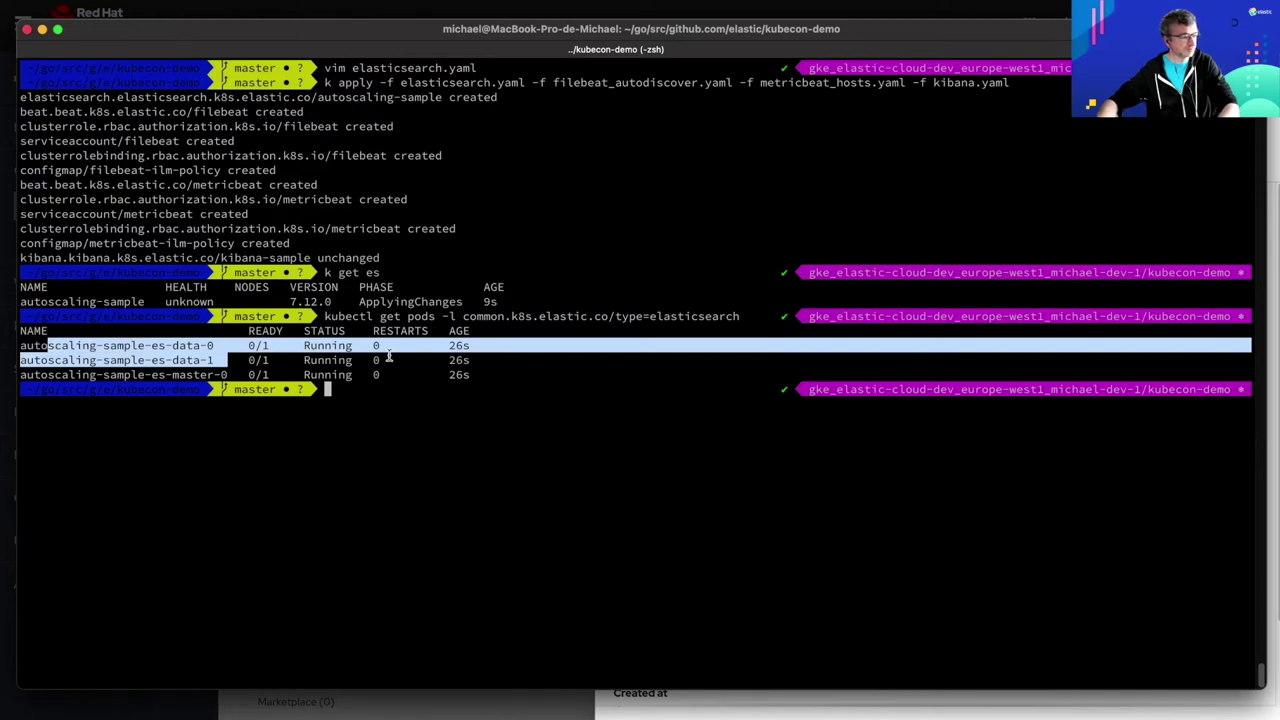
click(416, 386)
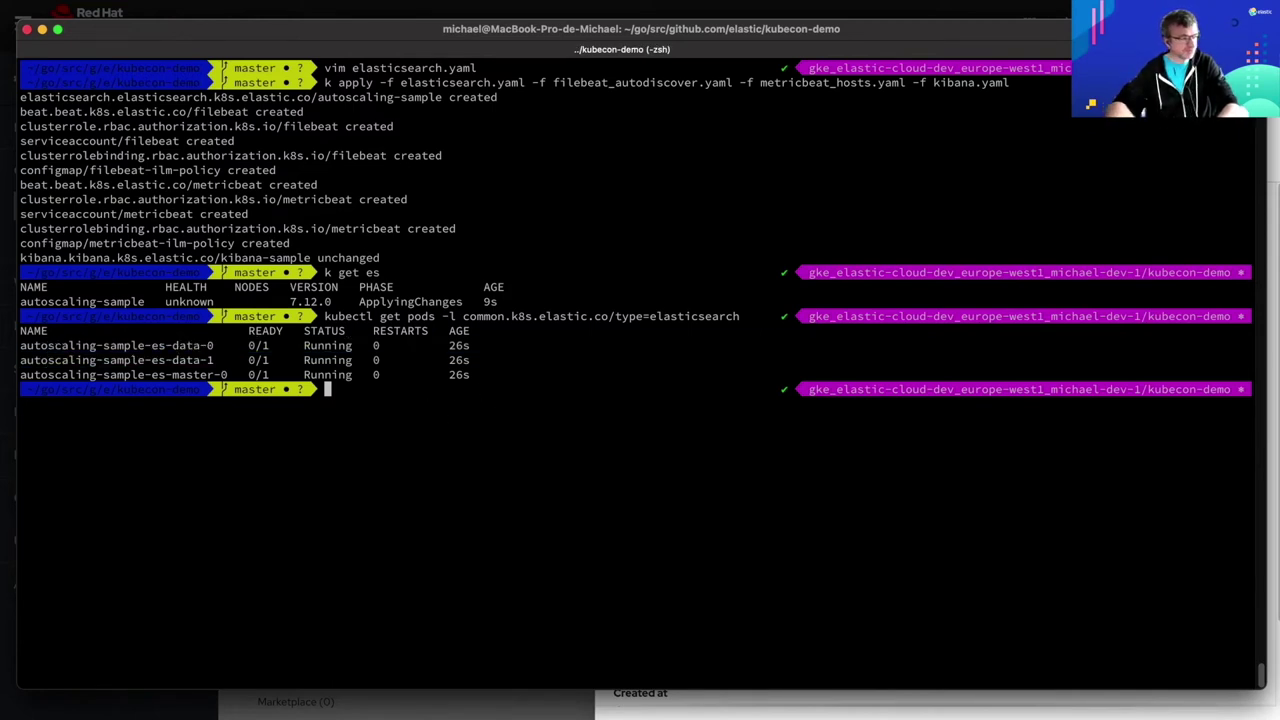
key(ctrl+l)
Open metricbeat_hosts.yaml in vim and review its type and elasticsearchRef settings
text(vim )
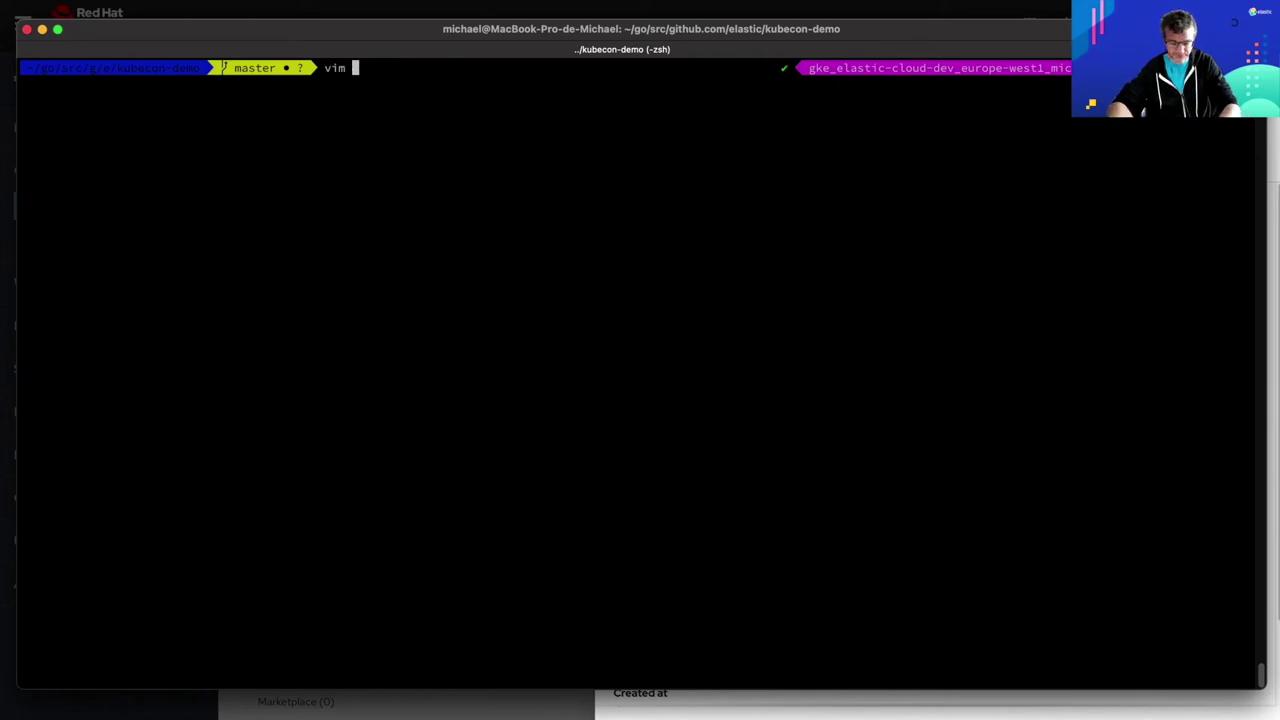
text(metricbeat_hosts.yaml)
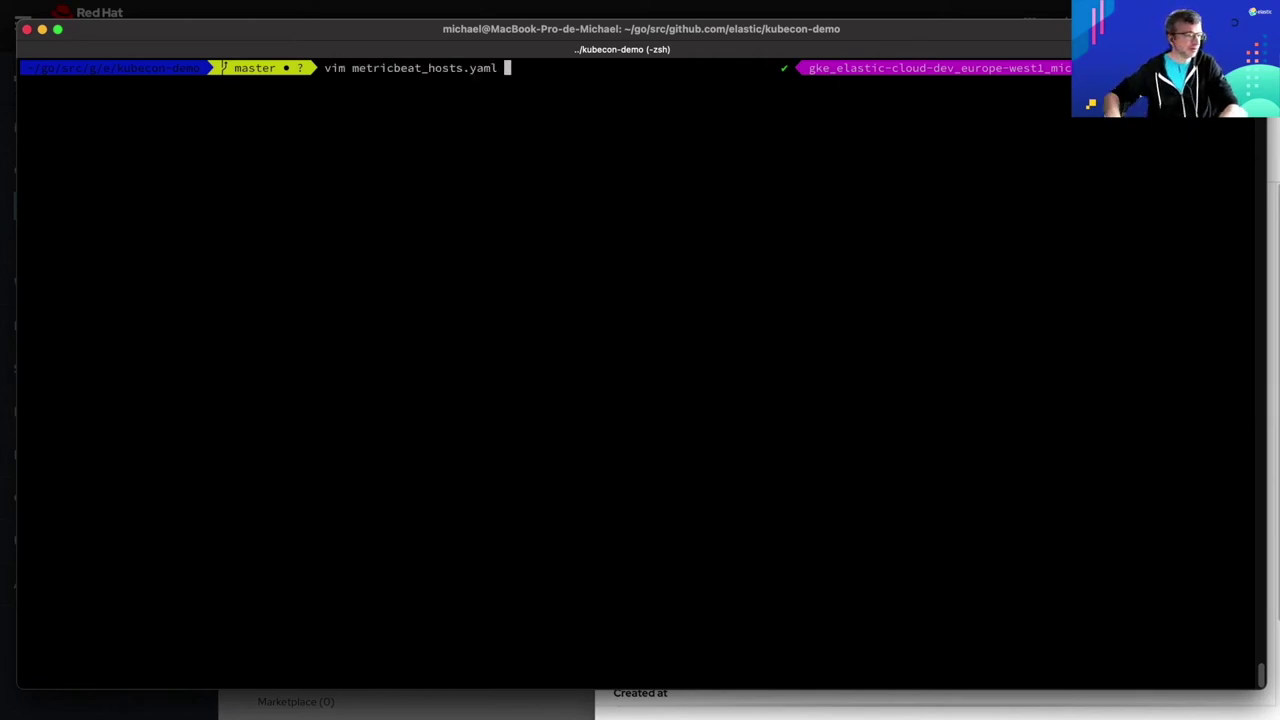
key(Return)
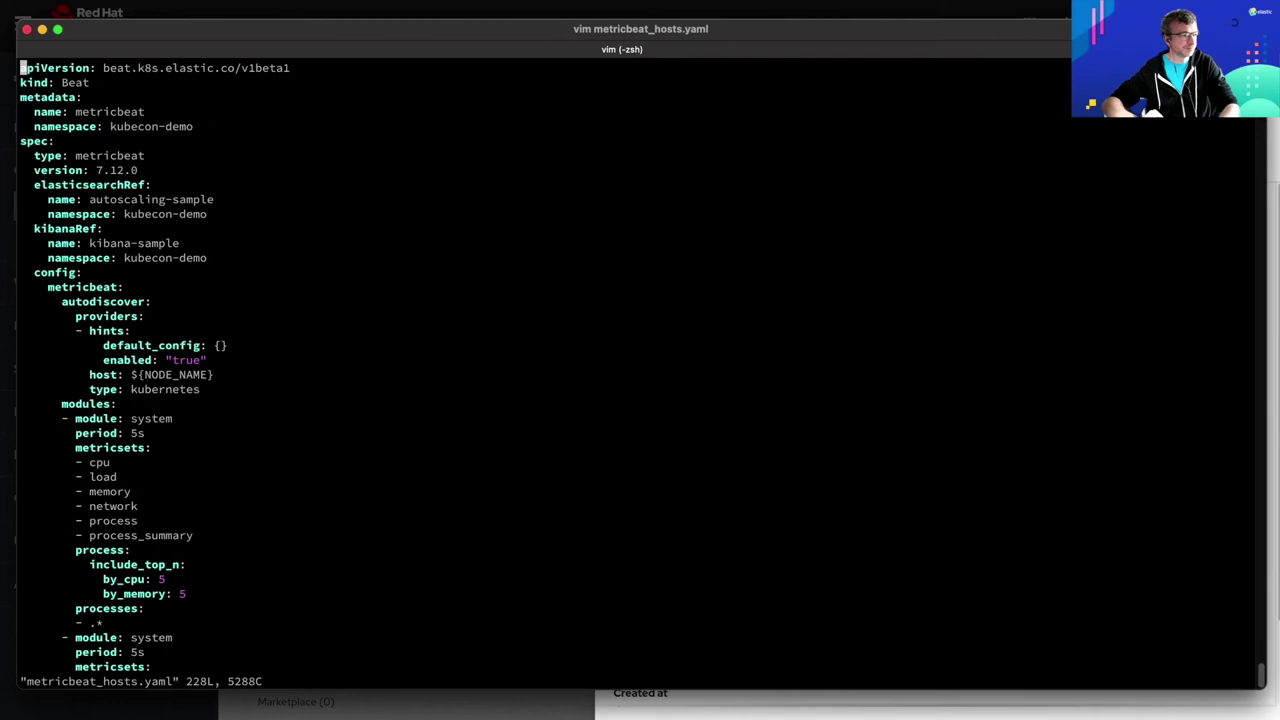
key(Down)
key(Down)
key(Down)
key(Down)
key(Down)
key(Down)
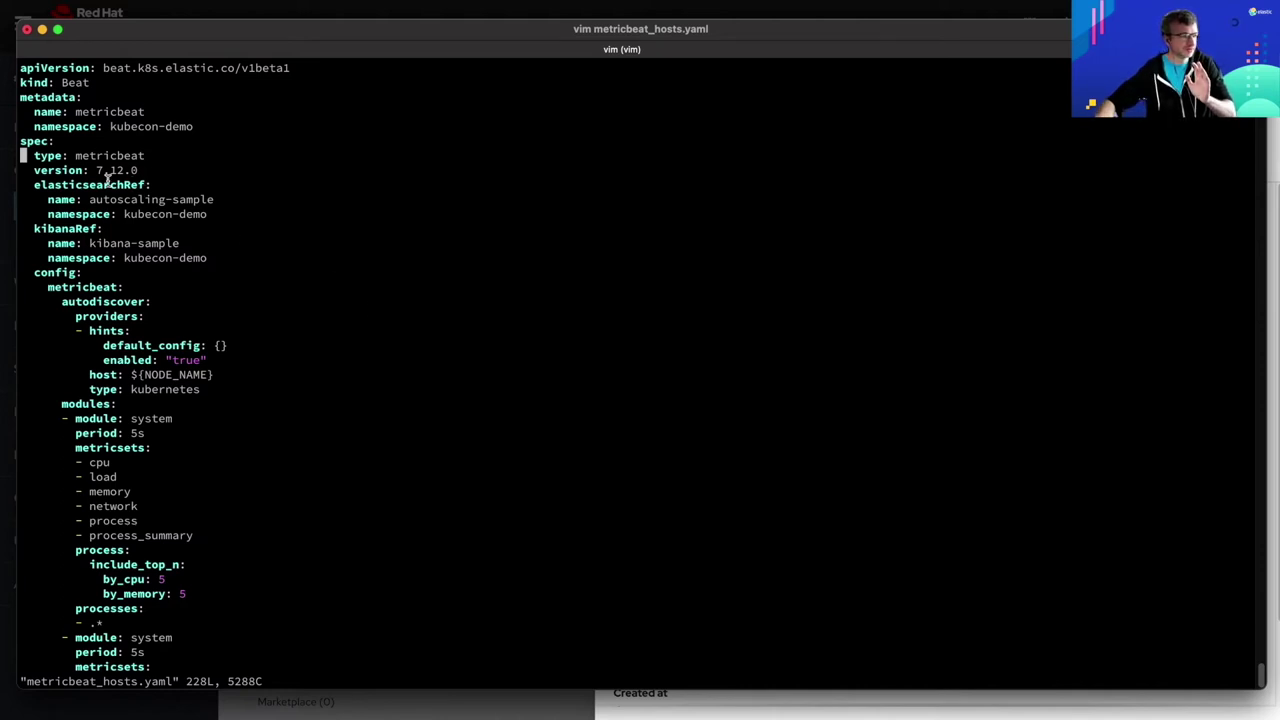
drag(36, 186, 151, 184)
click(169, 184)
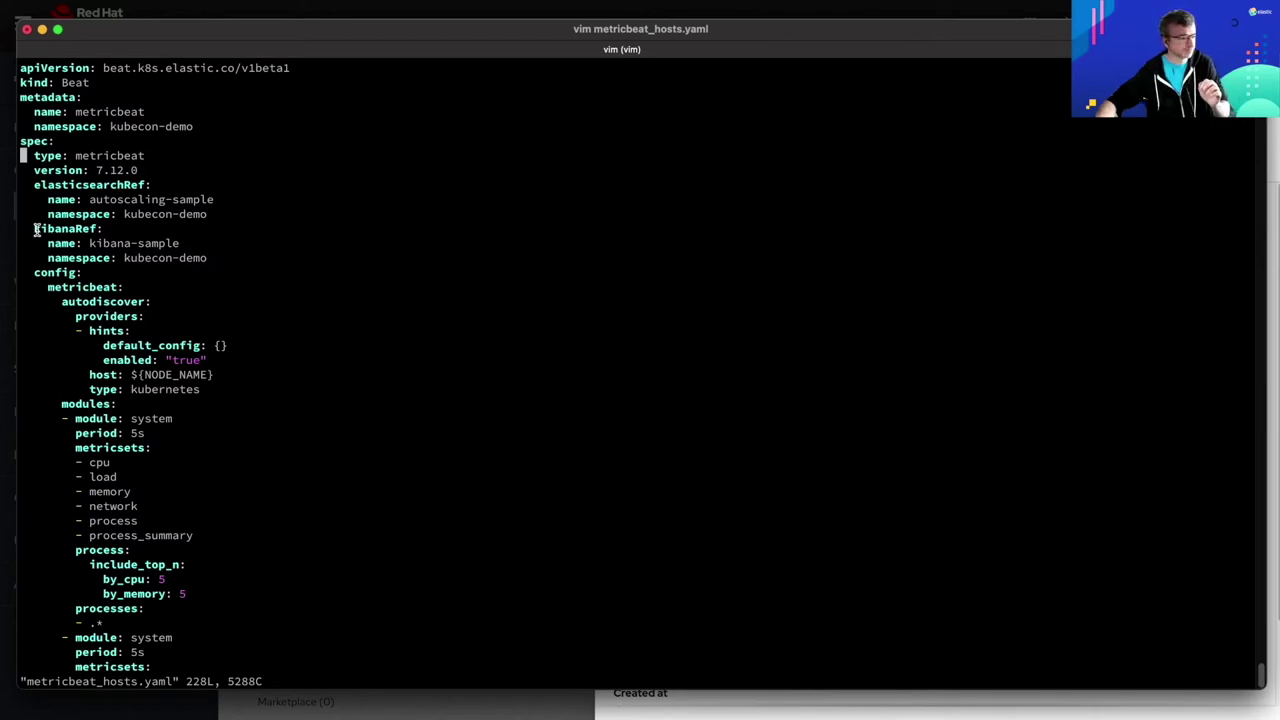
Review the system module's metricsets and filters, then the daemonSet section
key(Down)
key(Down)
key(Down)
key(Down)
key(Down)
key(Down)
key(Down)
key(Down)
key(Down)
key(Down)
key(Down)
key(Down)
key(Down)
key(Down)
key(Down)
key(Down)
key(Down)
key(Down)
key(Down)
key(Down)
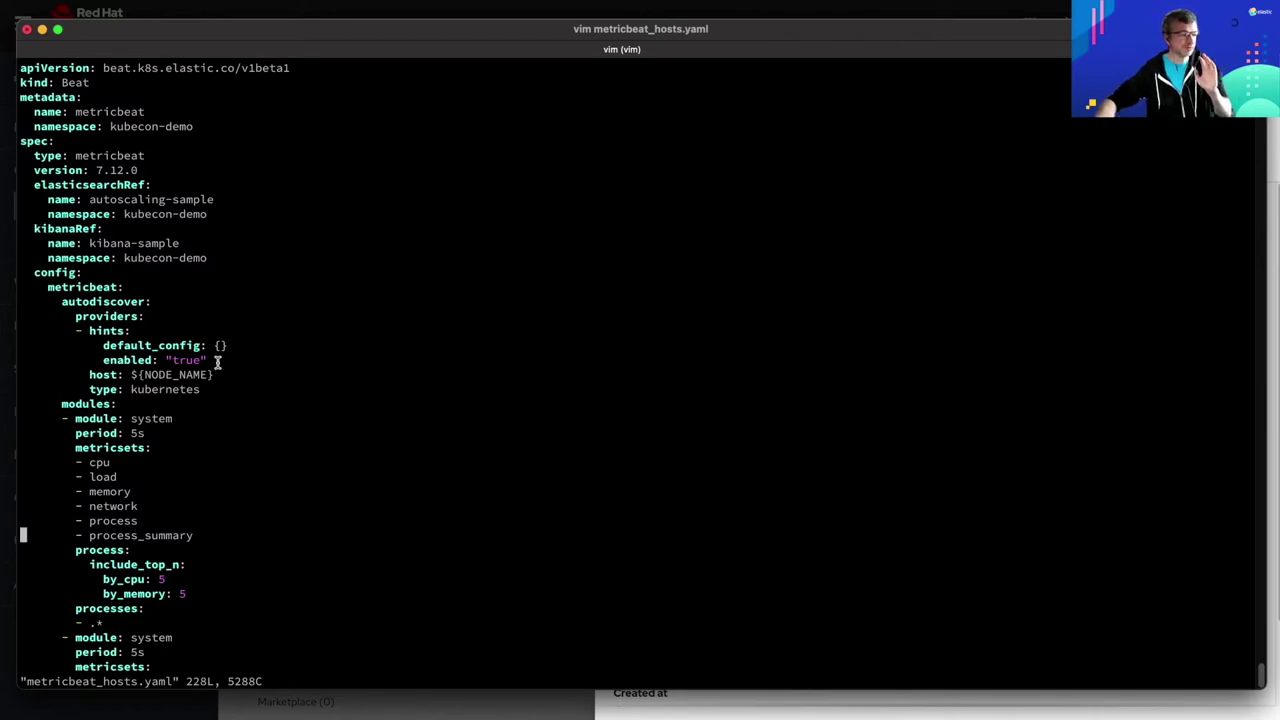
key(Down)
key(Down)
key(Down)
key(Down)
key(Down)
key(Down)
key(Down)
key(Down)
key(Down)
key(Down)
key(Down)
key(Down)
key(Down)
key(Down)
key(Down)
key(Down)
key(Down)
key(Down)
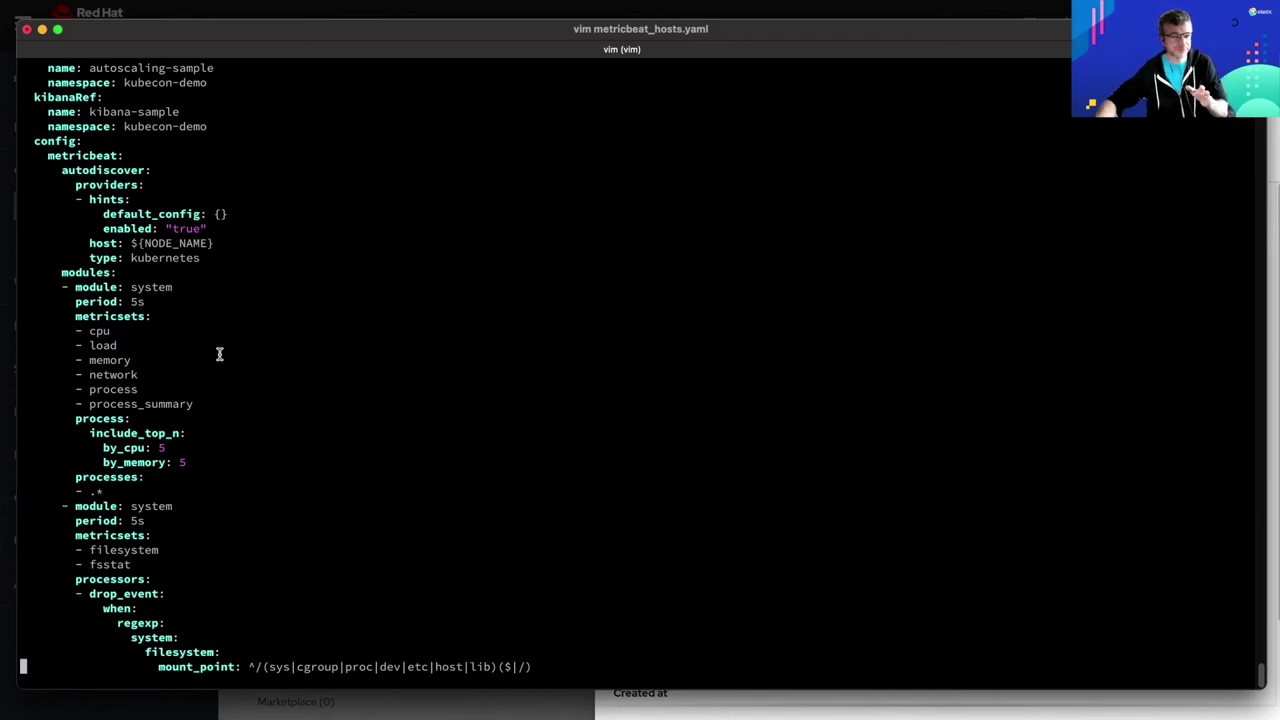
scroll(190, 345, down, 1)
drag(74, 290, 263, 409)
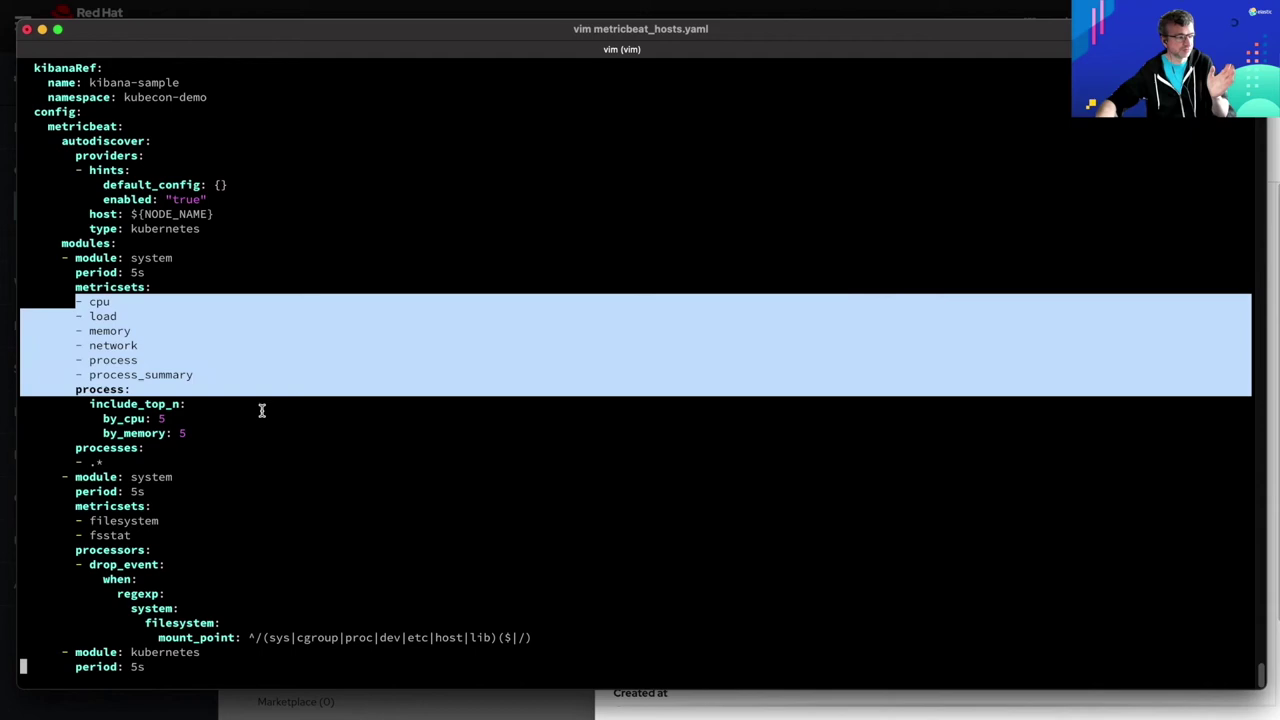
scroll(262, 410, down, 6)
scroll(262, 410, down, 12)
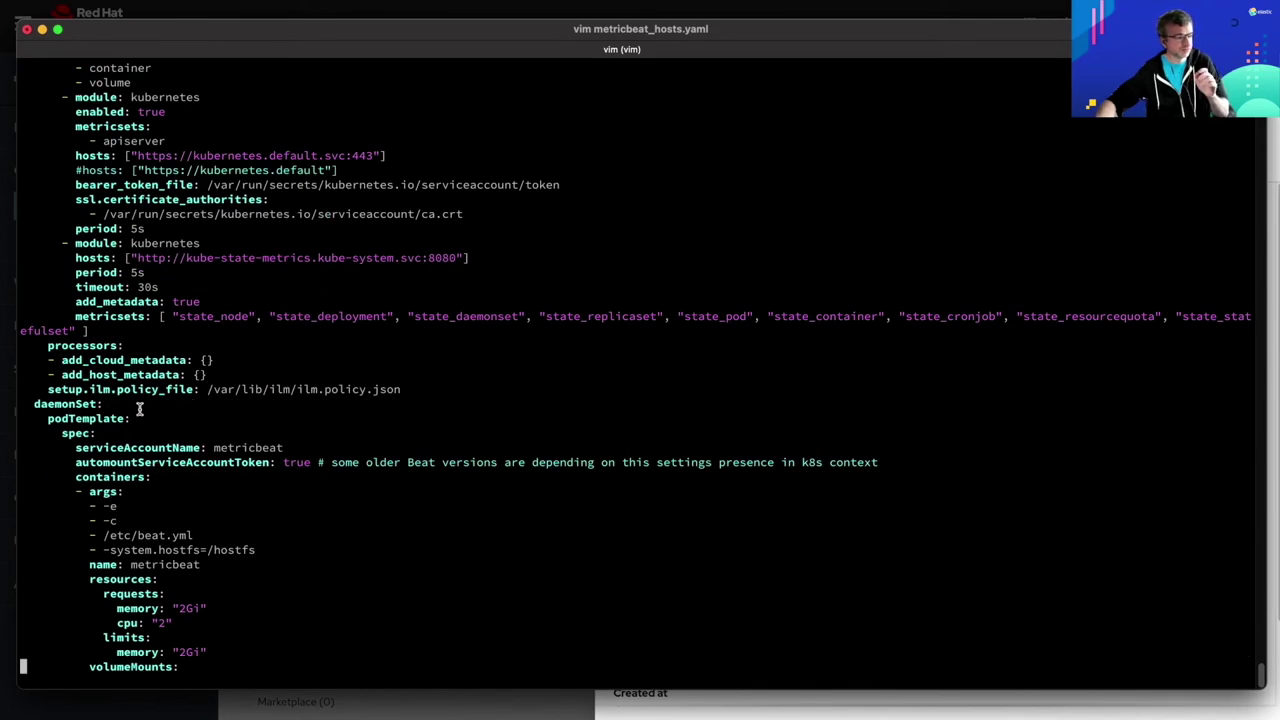
scroll(135, 408, down, 2)
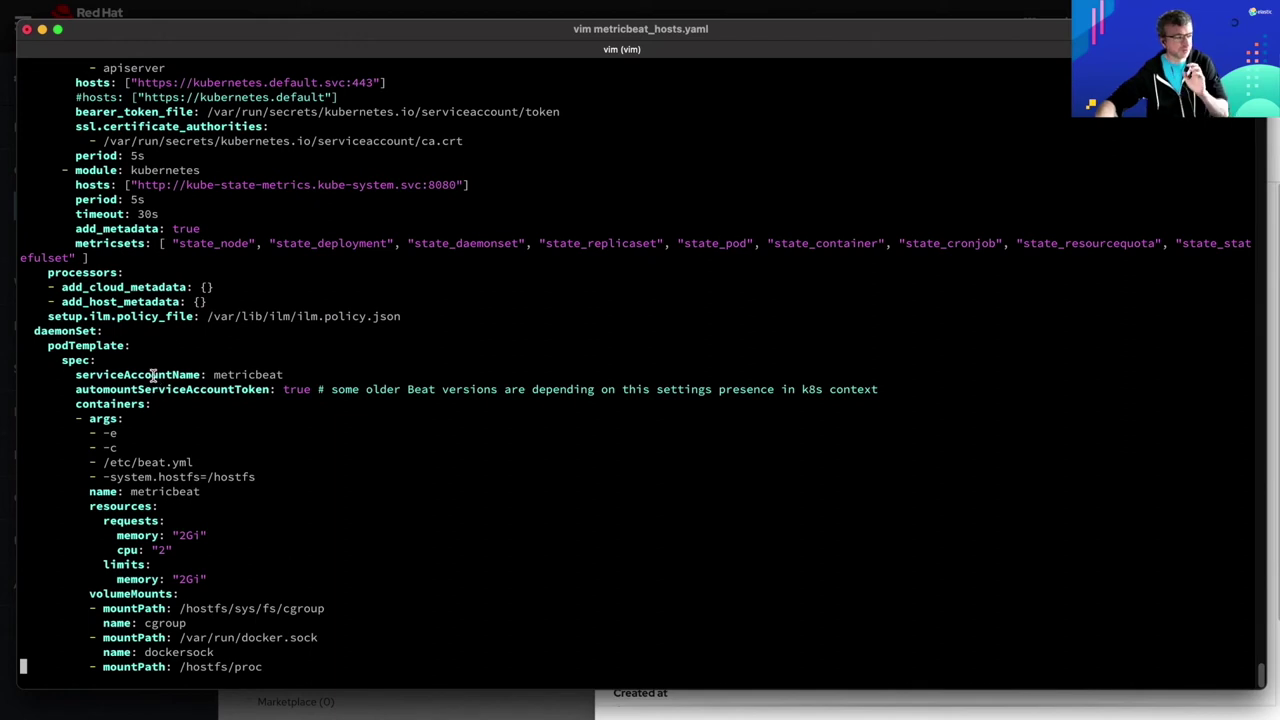
double_click(66, 331)
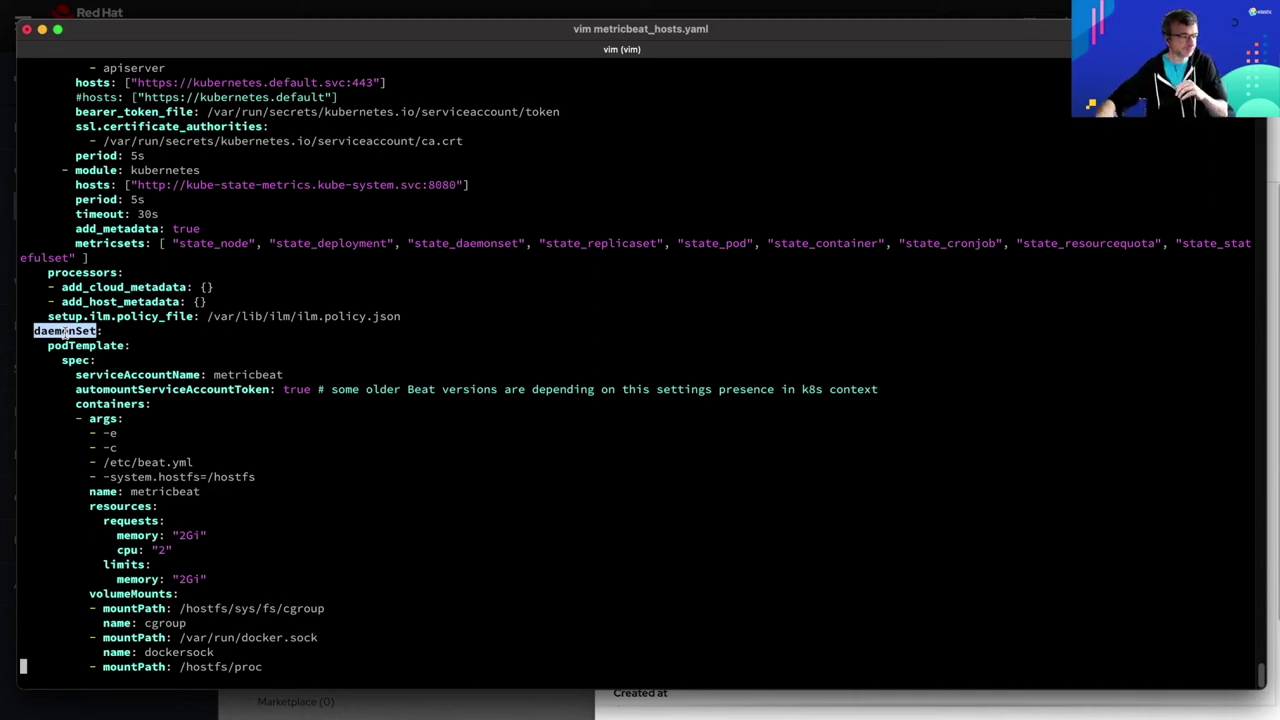
click(357, 326)
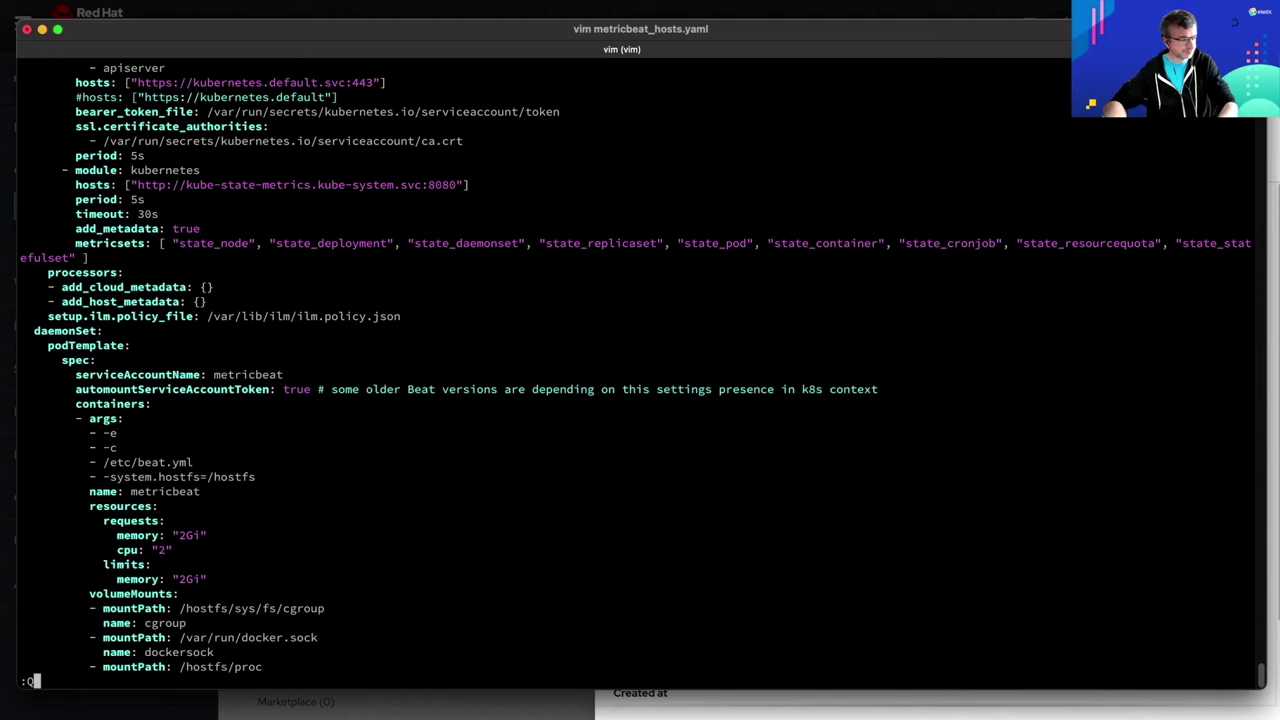
Quit vim with :q and run 'k get es,kb,beats' to check the resources' health
key(Return)
text(:q)
key(Return)
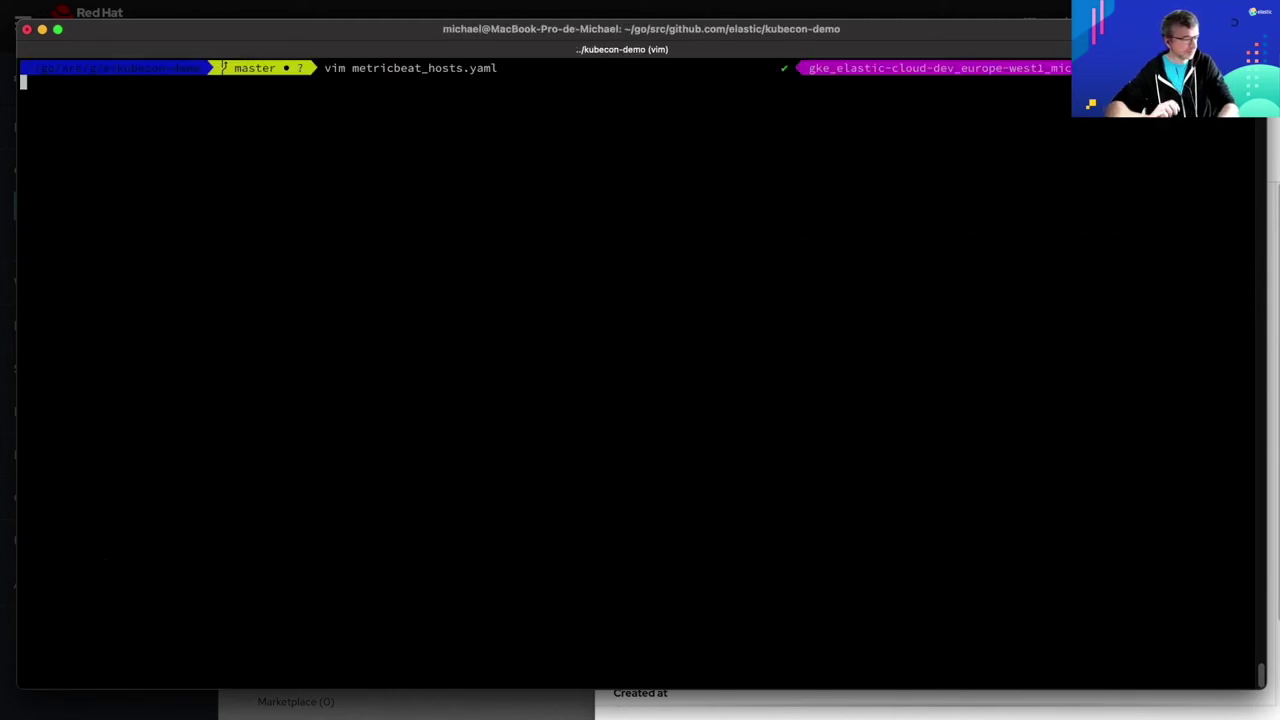
text(k get es,)
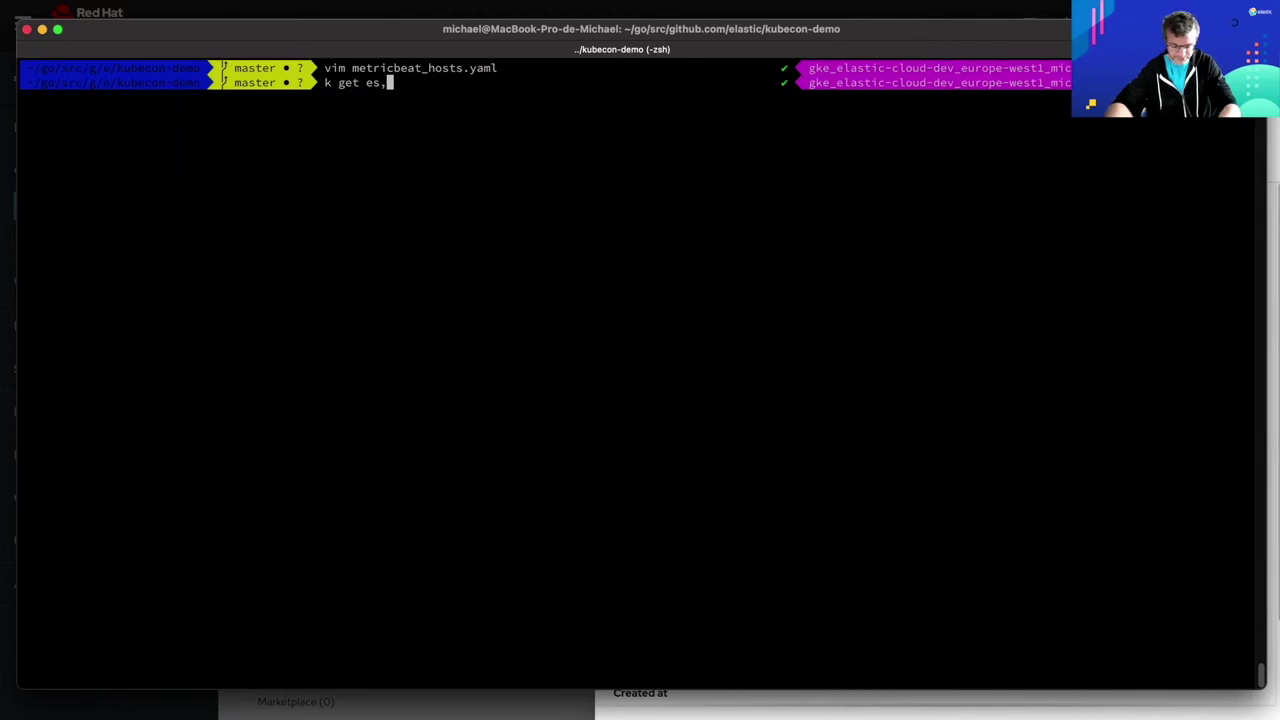
text(kb,beats)
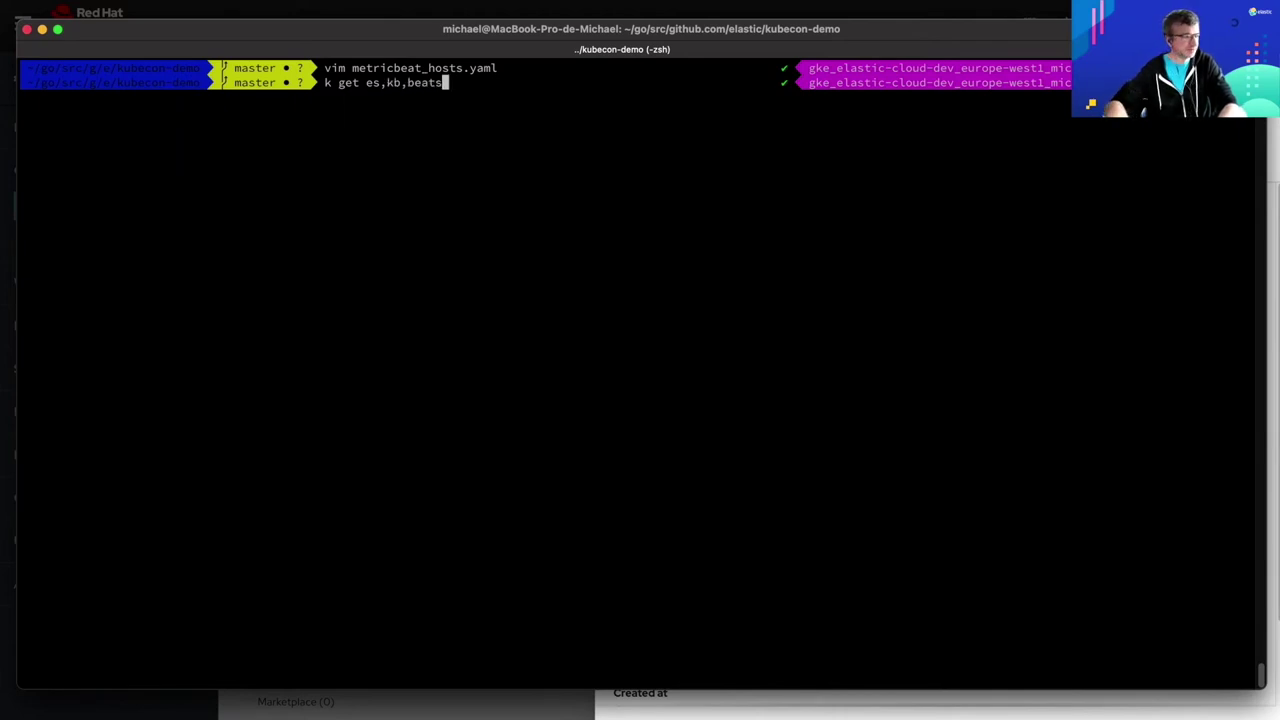
key(Return)
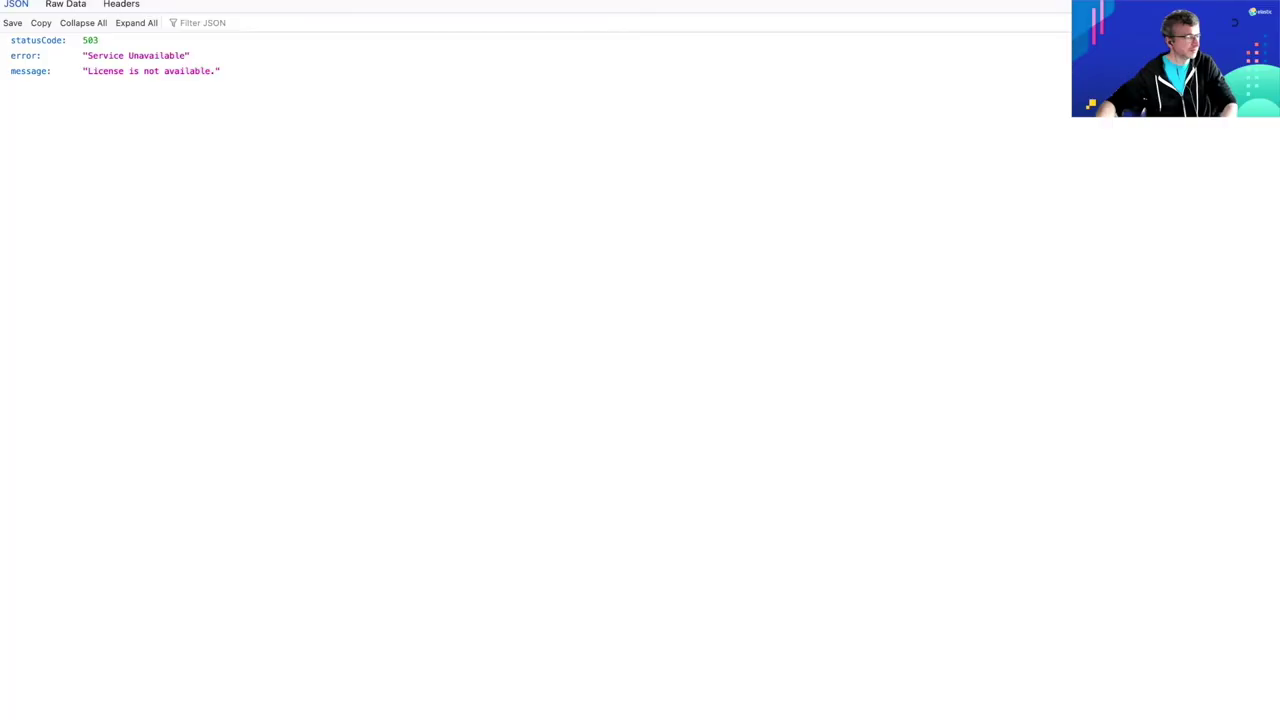
key(super+r)
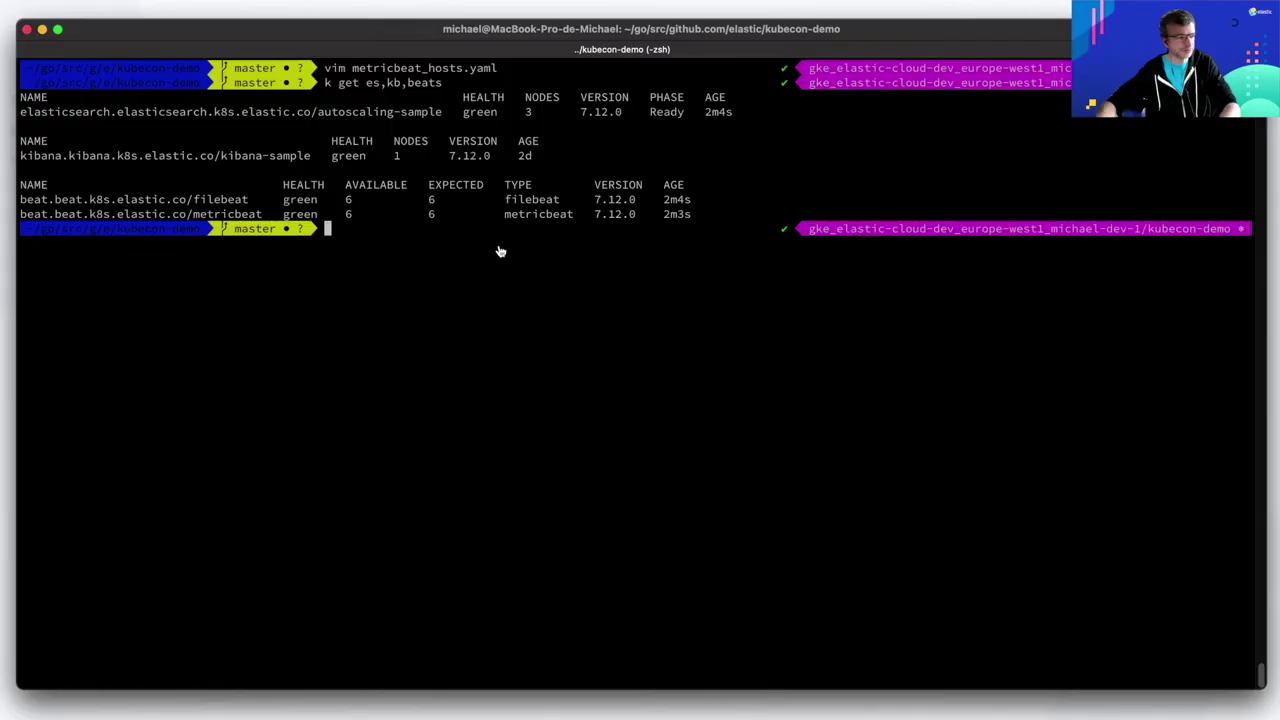
Recall the base64-decode secret command, print the elastic user's password and select it
key(ctrl+r)
text(base)
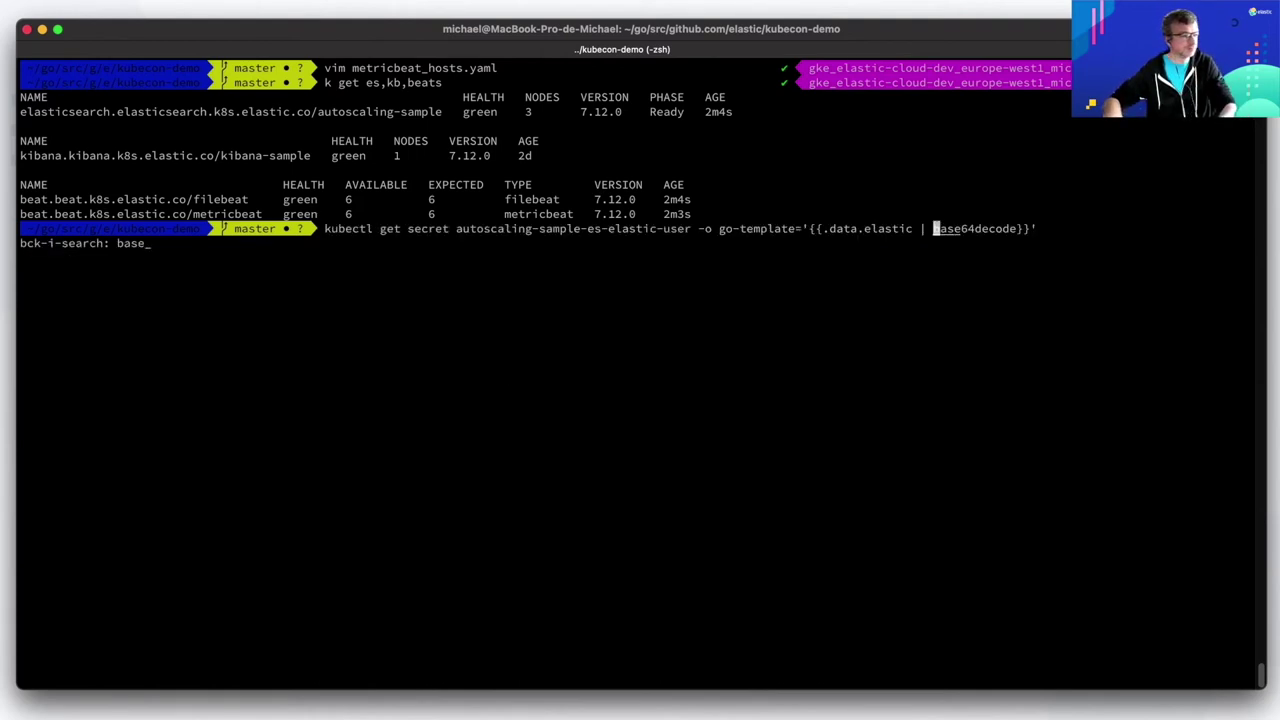
key(Return)
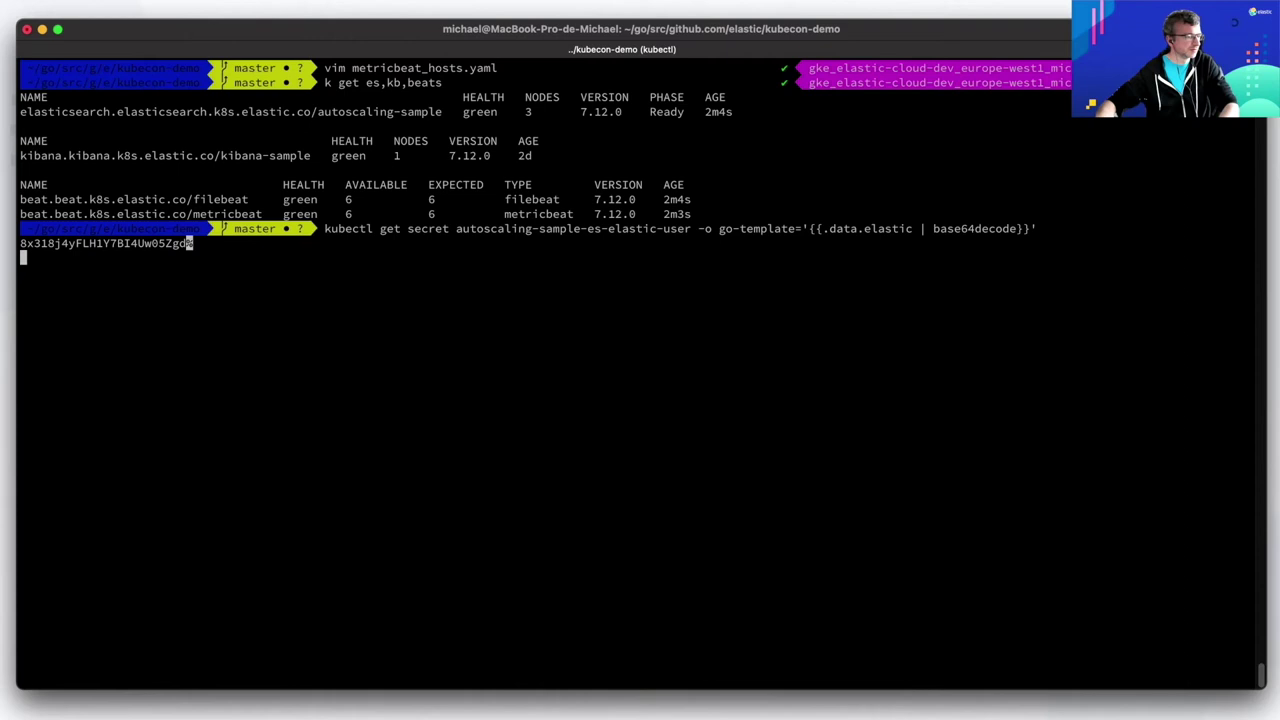
drag(185, 244, 16, 244)
click(185, 244)
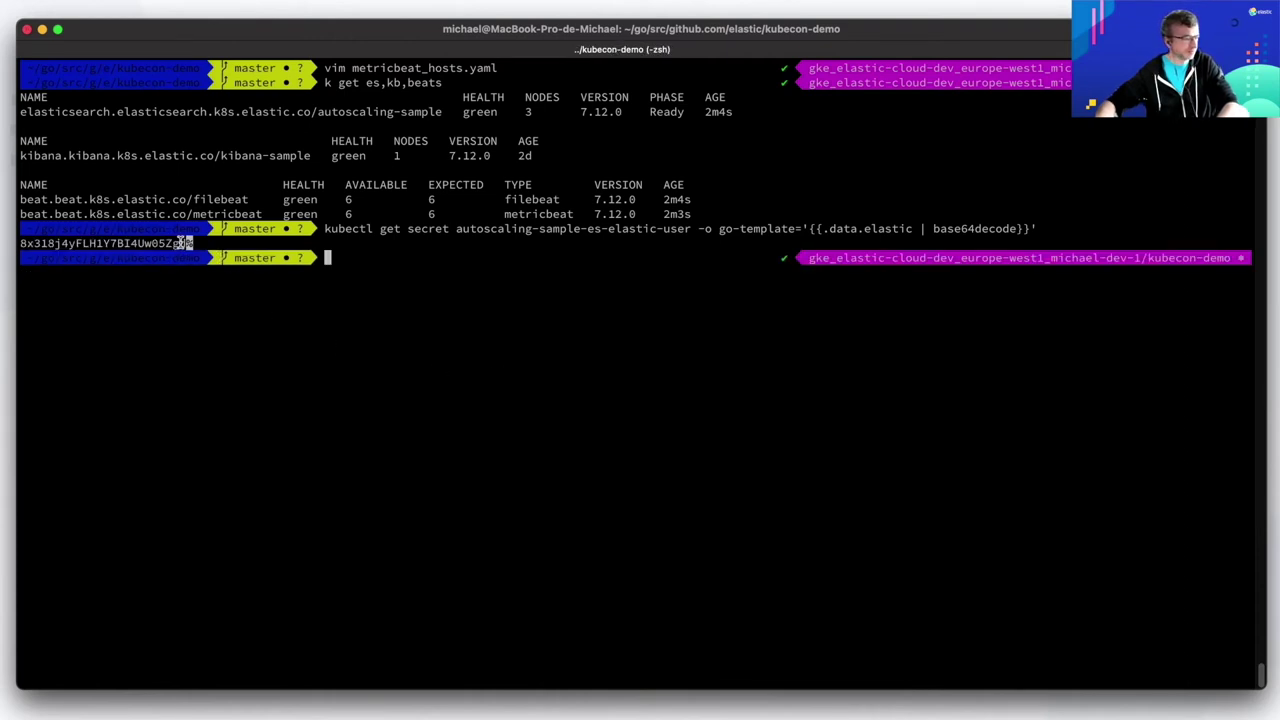
drag(185, 243, 22, 243)
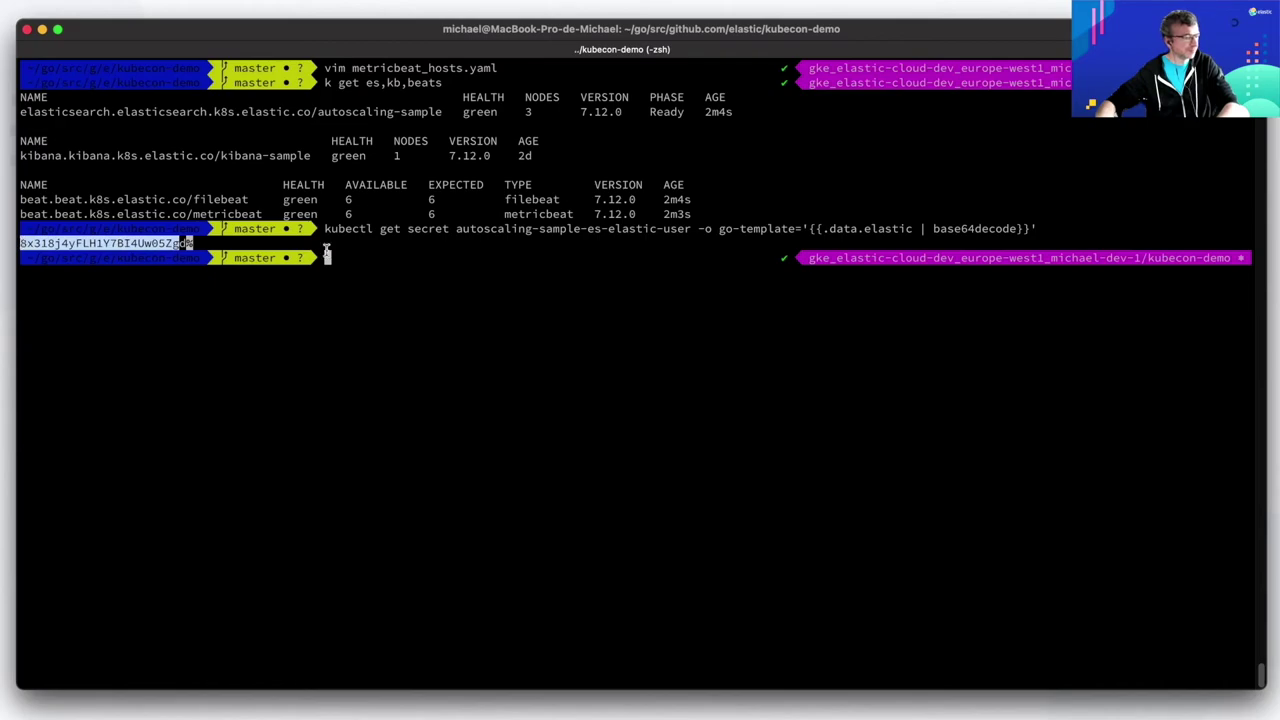
Attempt a Kibana login with username 'elastic' and the pasted password
key(super+Tab)
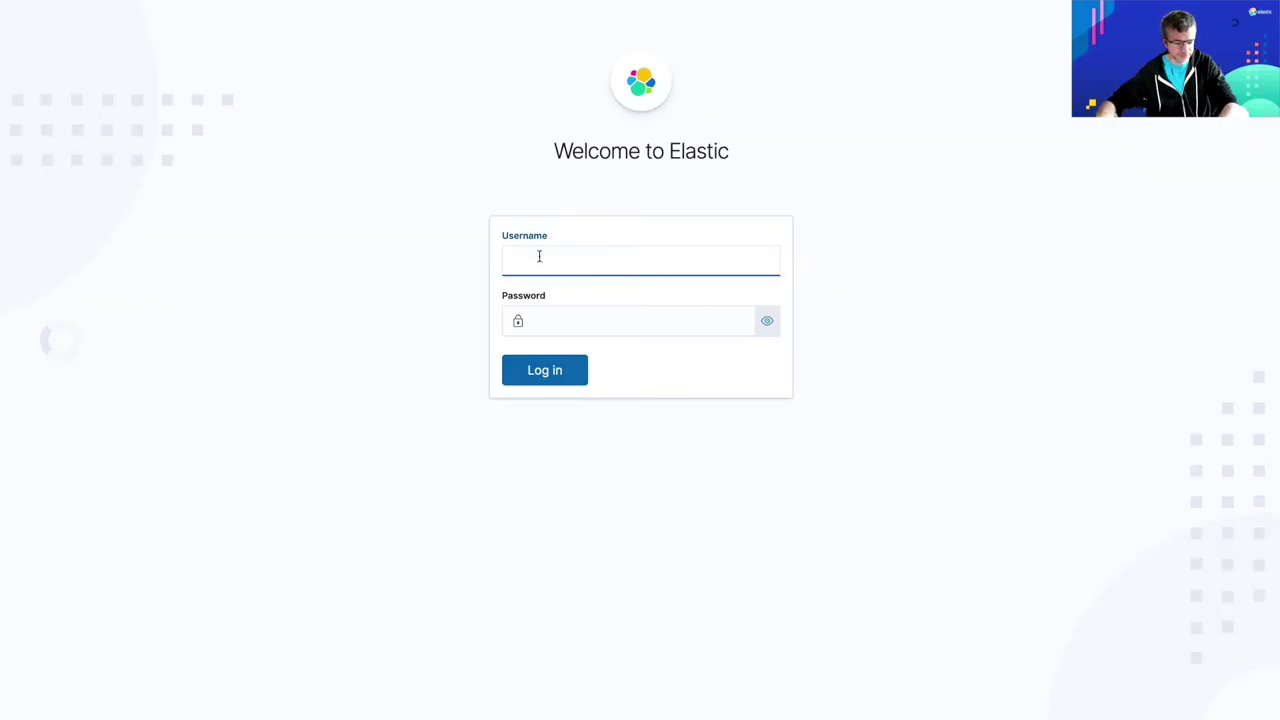
text(elastic)
key(Tab)
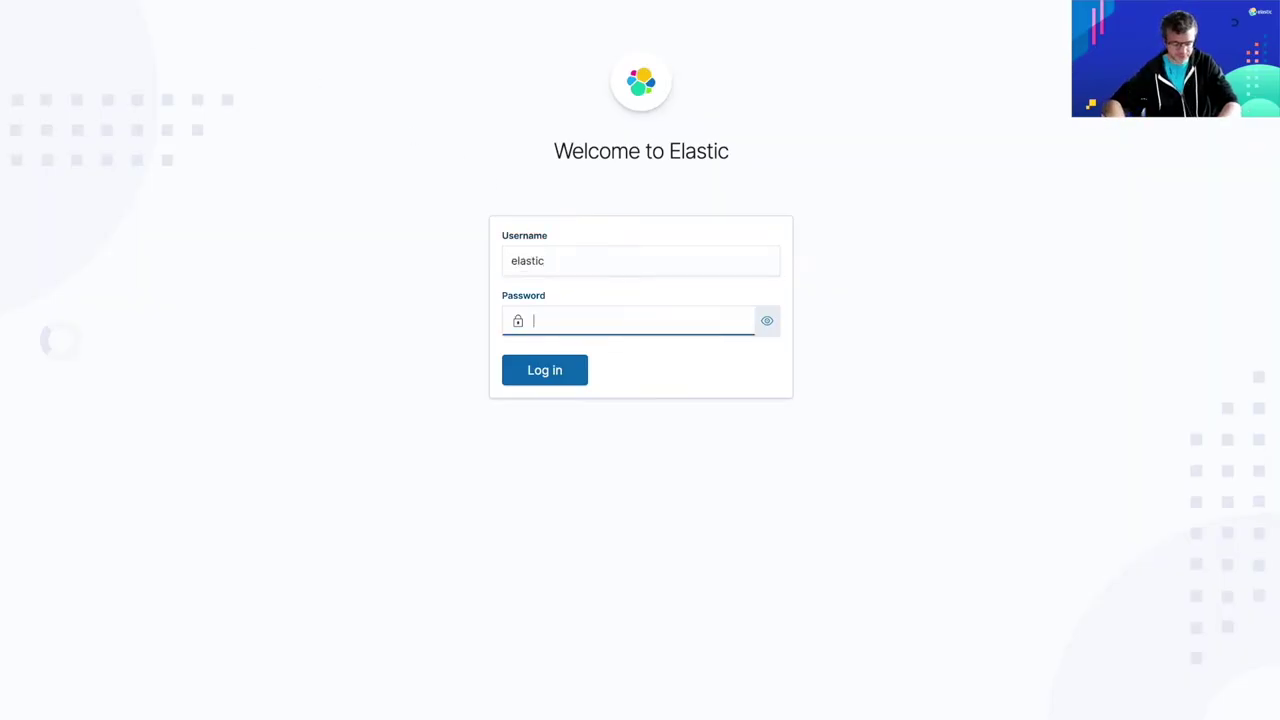
key(ctrl+v)
key(Return)
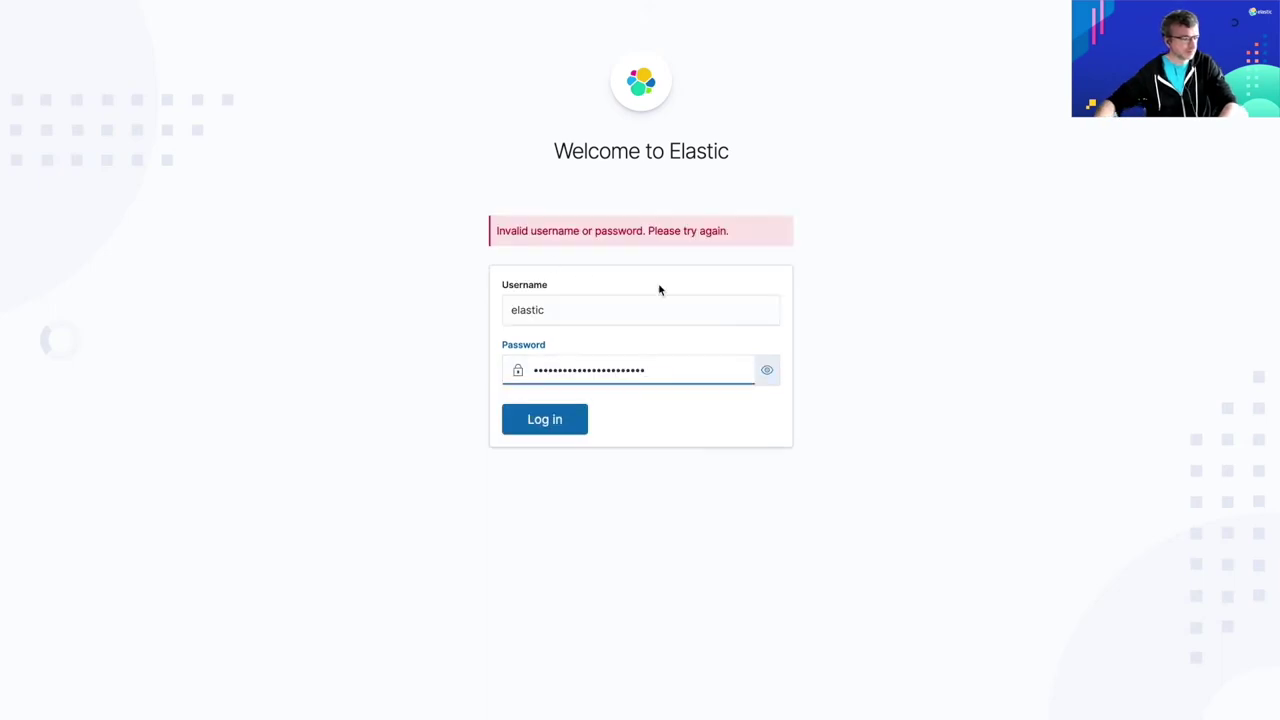
Recopy the full password from the terminal, replace it in the login form, and log in
key(super+Tab)
click(186, 243)
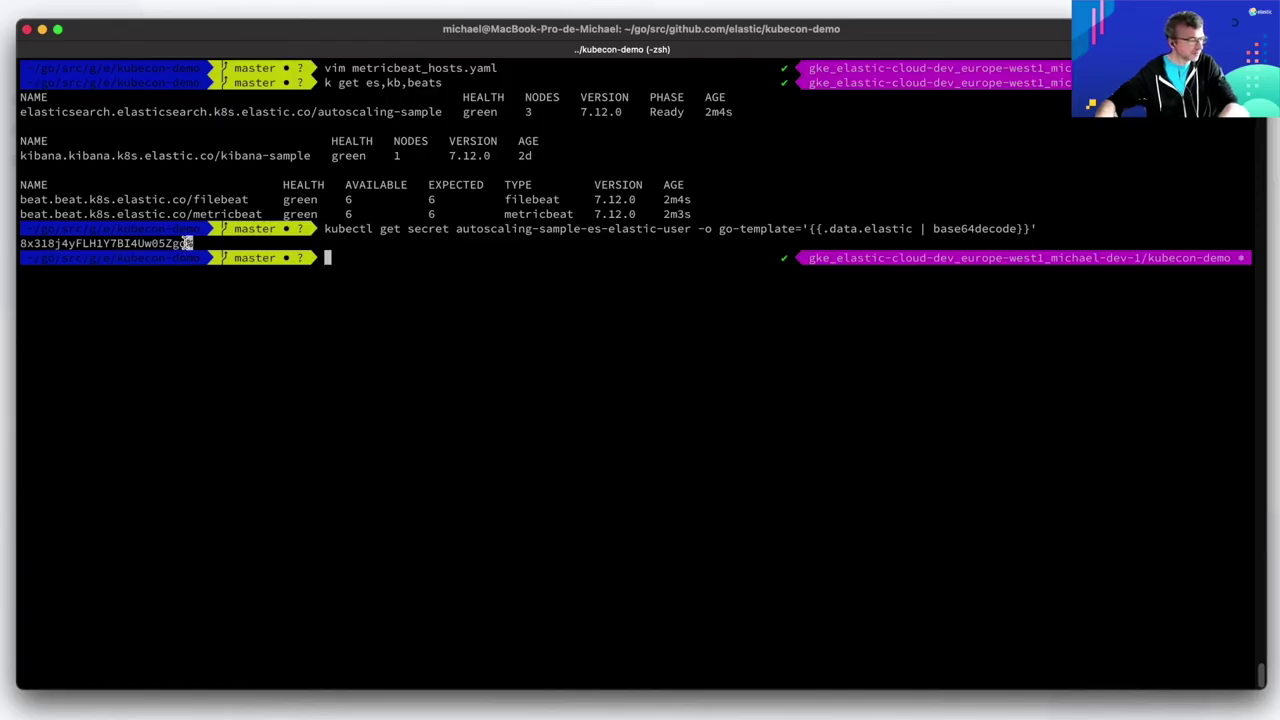
drag(186, 243, 21, 243)
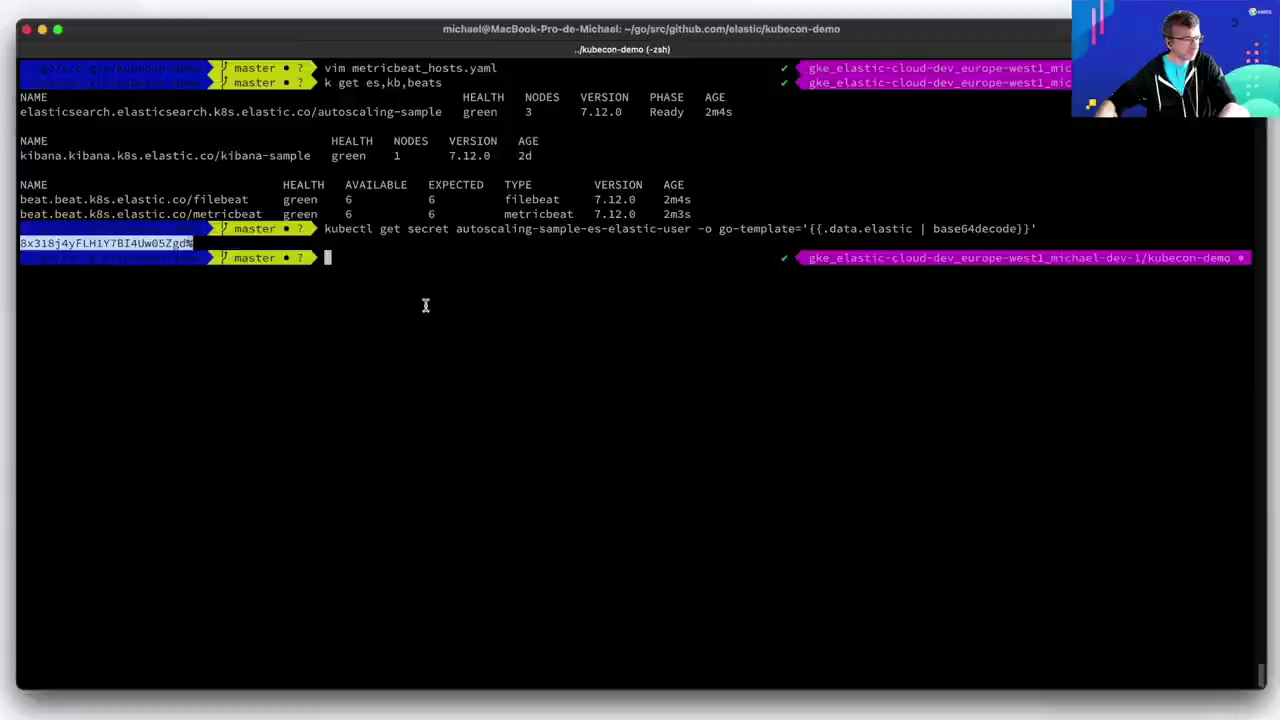
key(super+Tab)
key(super+v)
key(super+a)
click(545, 420)
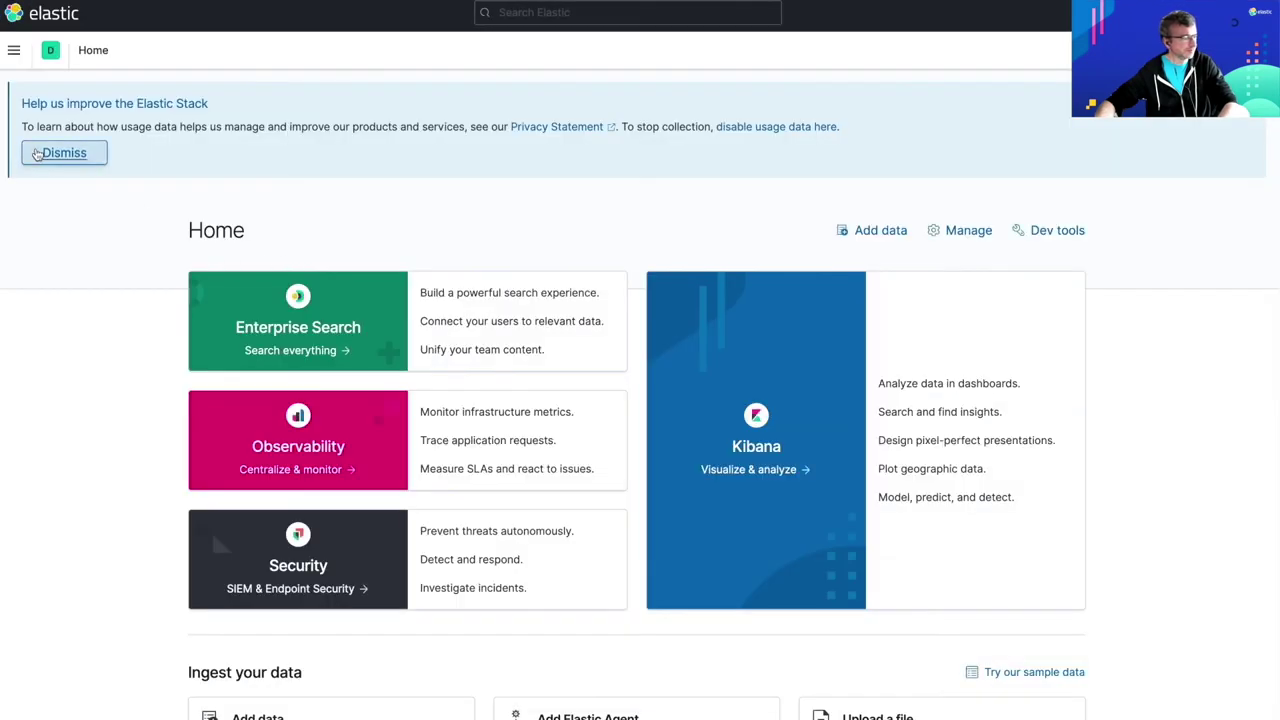
Dismiss the usage-data notice and navigate to Observability > Logs until log entries appear
click(46, 161)
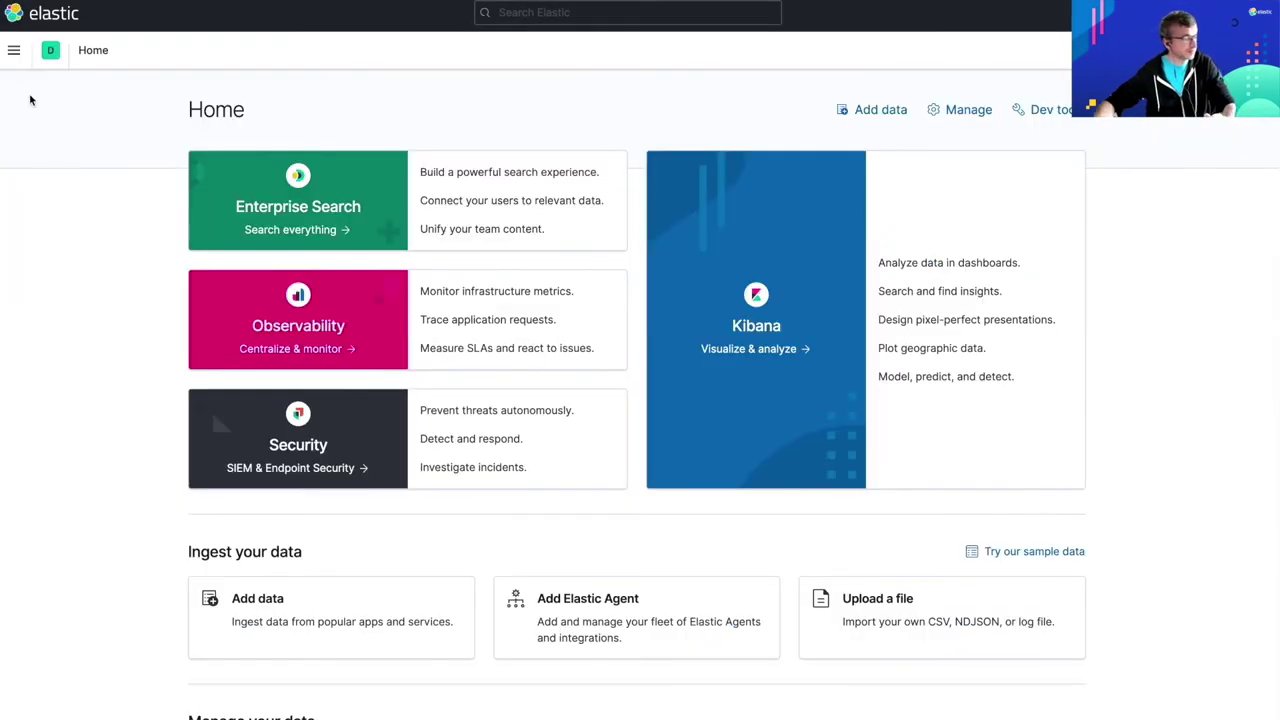
click(14, 53)
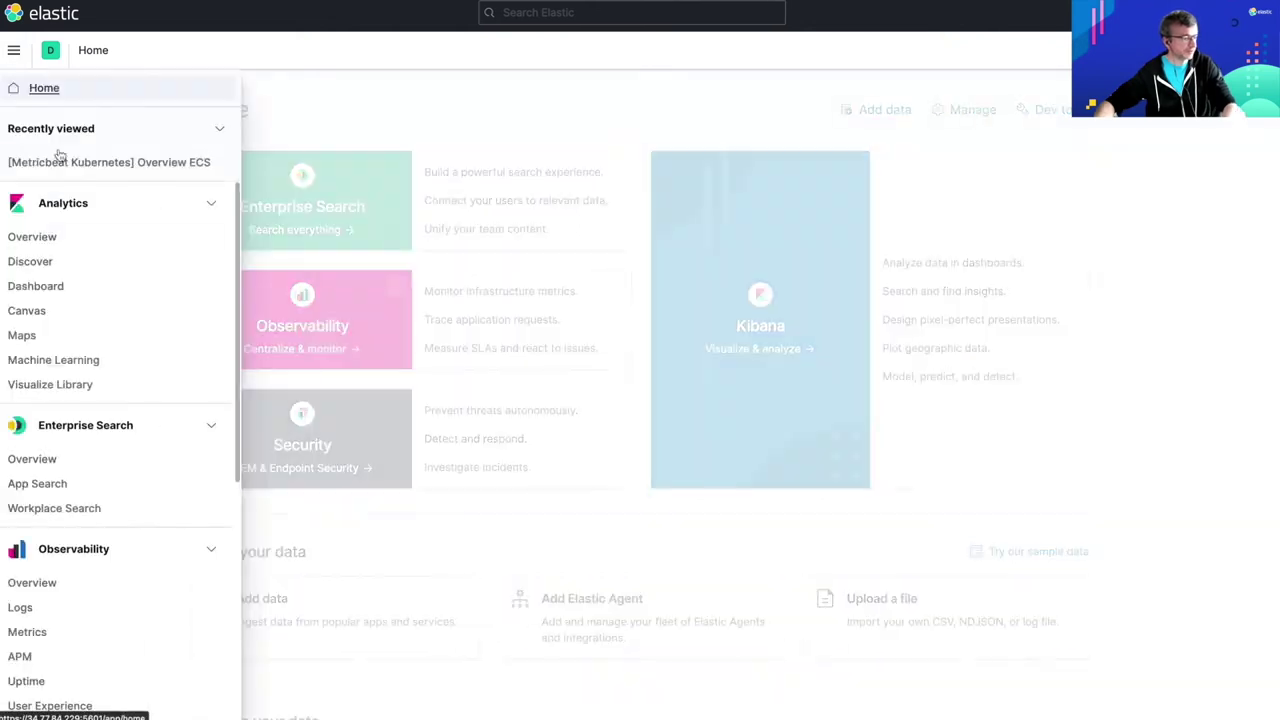
click(24, 611)
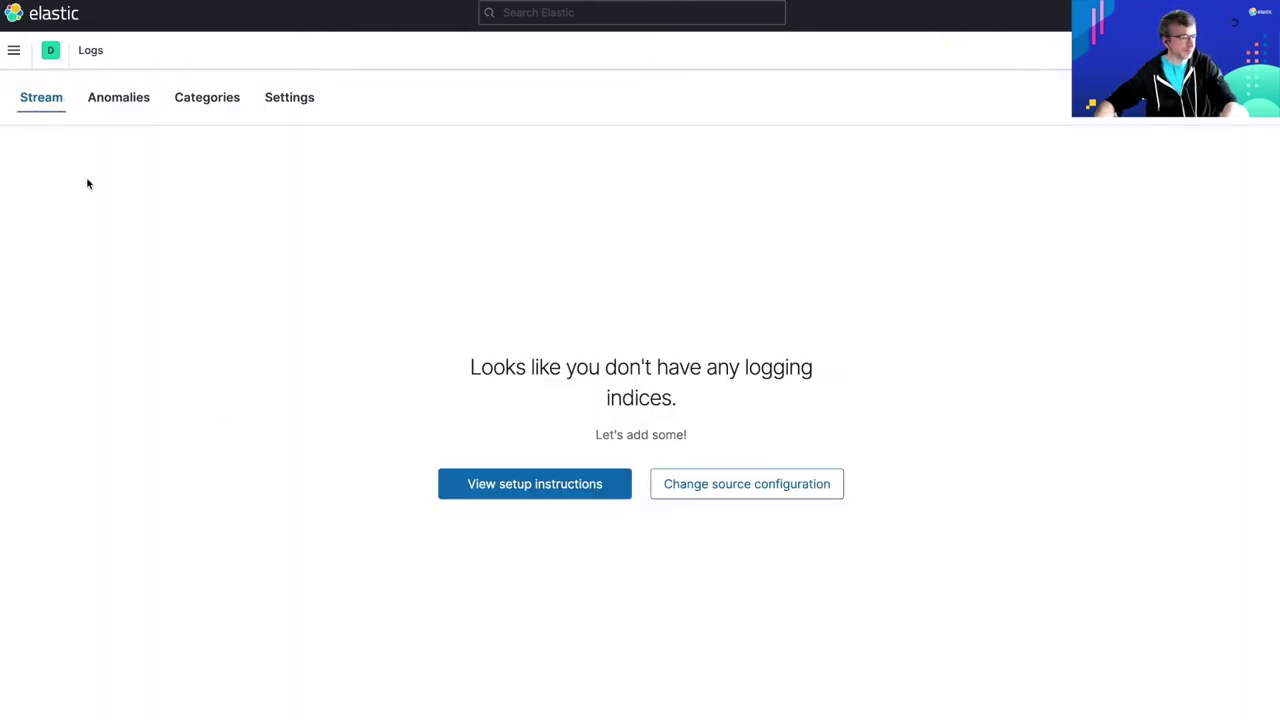
click(15, 58)
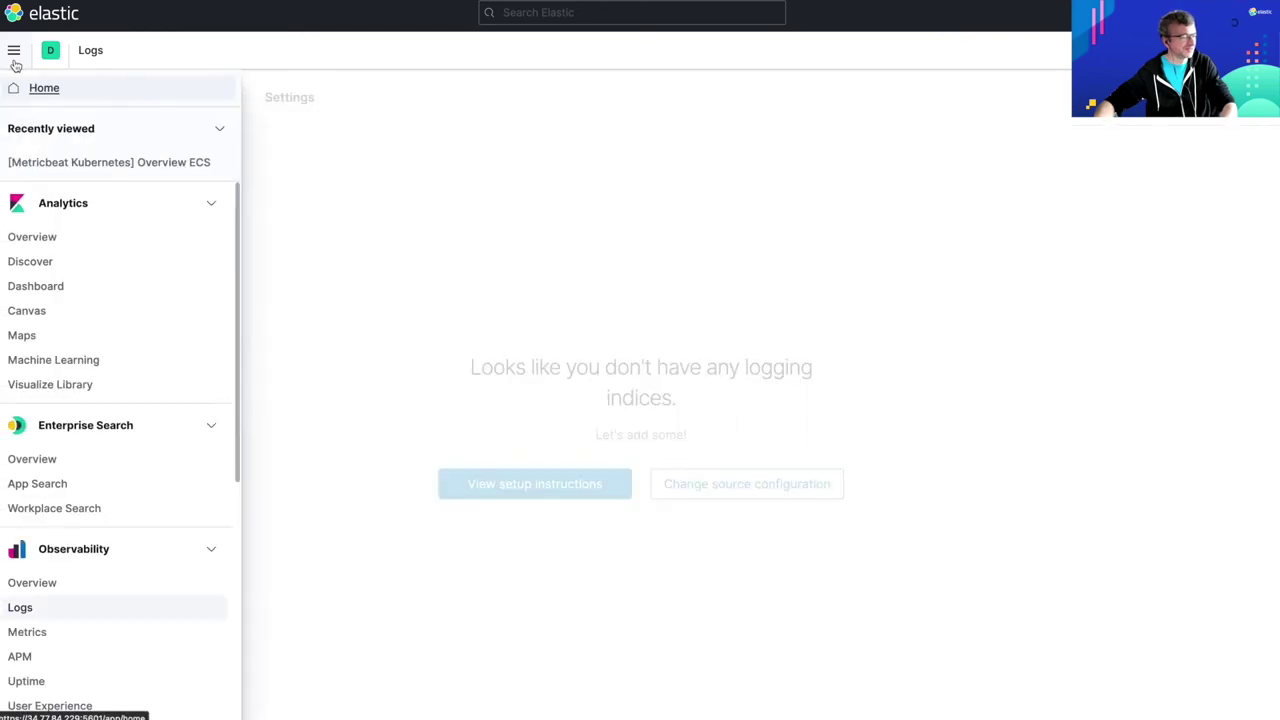
click(36, 587)
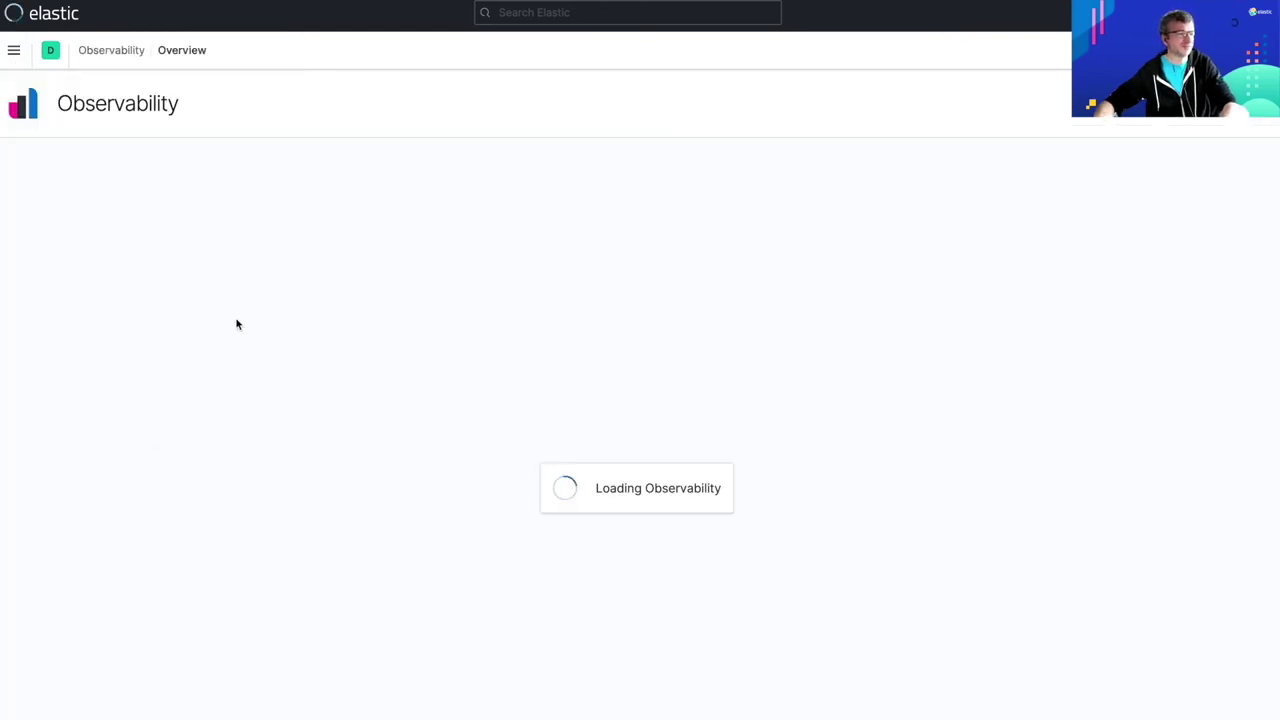
click(47, 17)
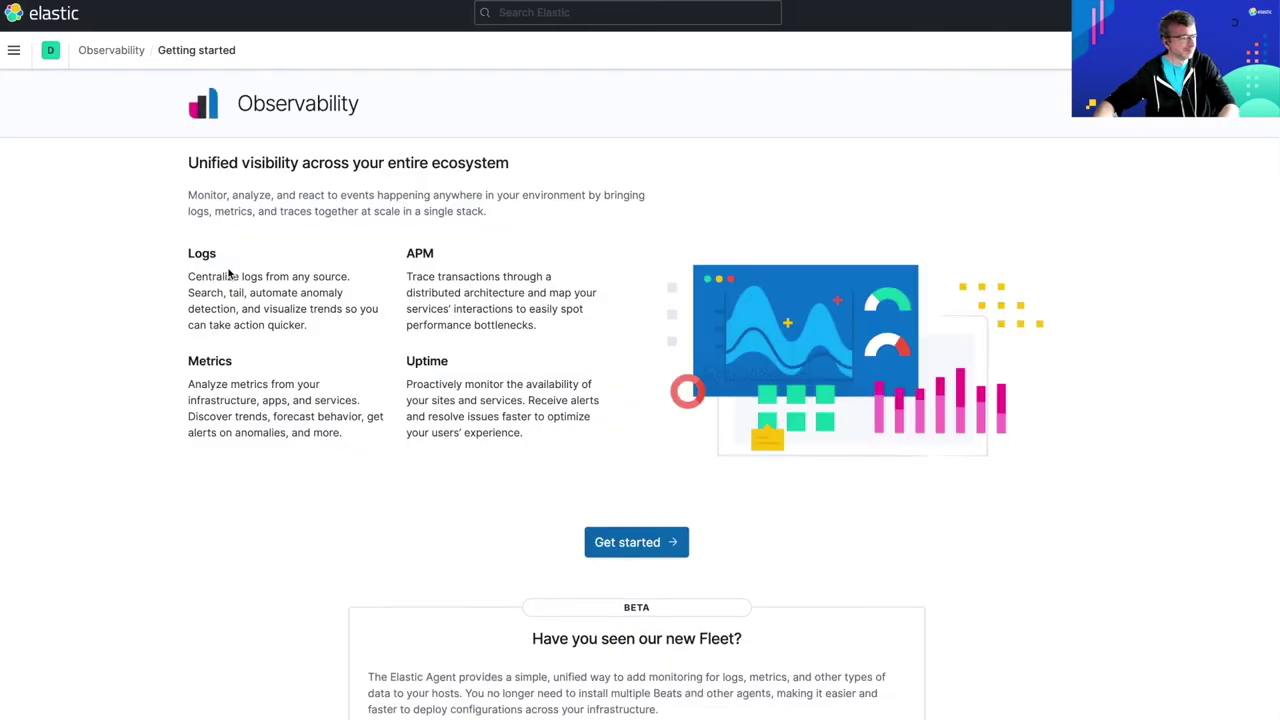
click(14, 50)
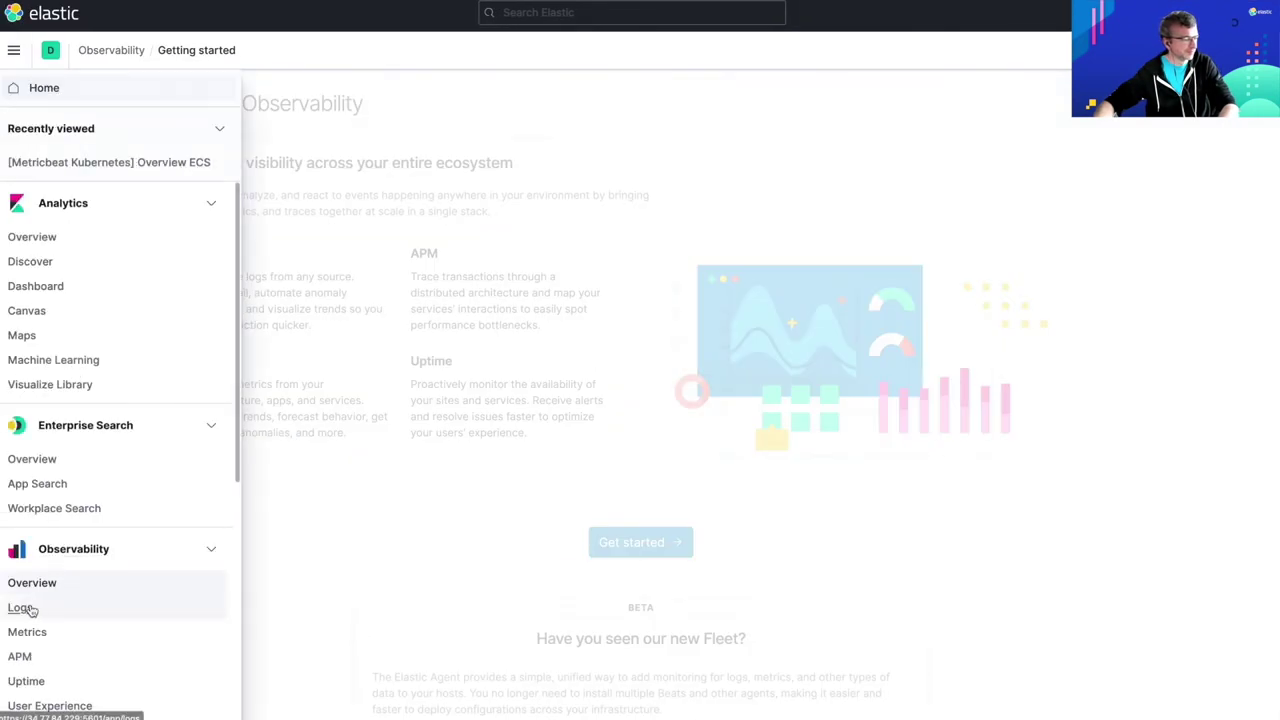
click(22, 606)
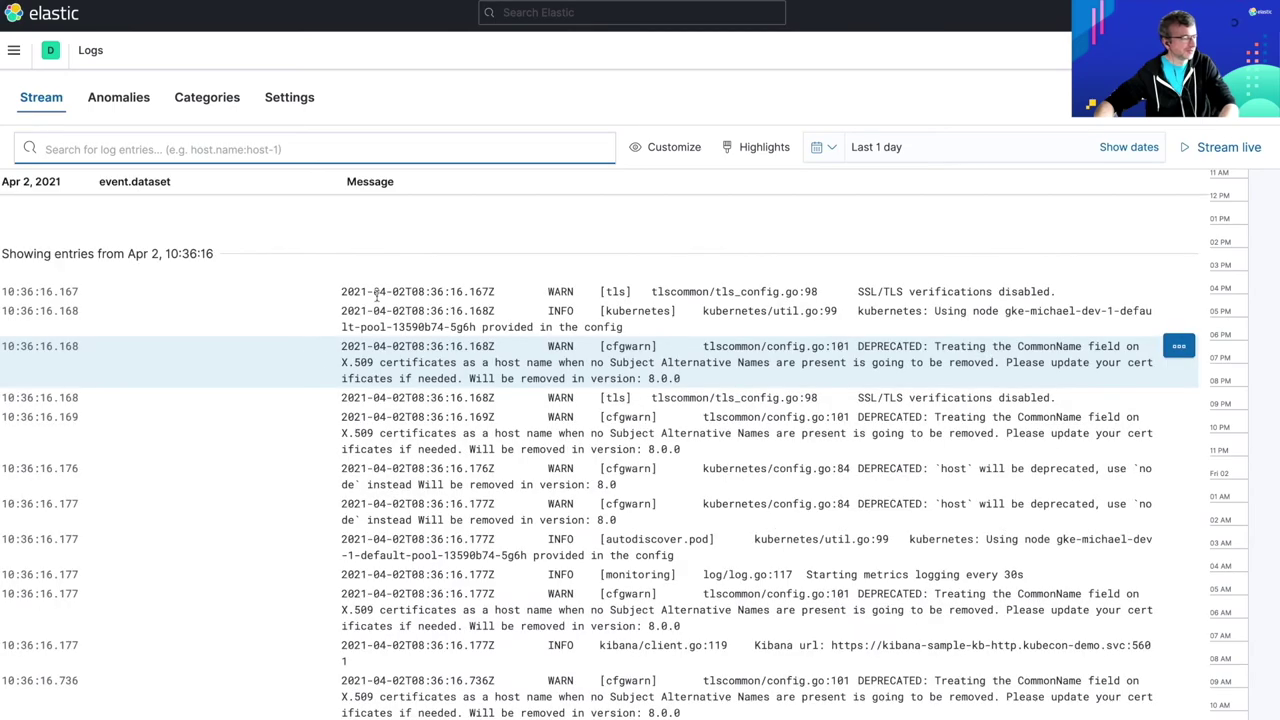
Filter the Logs stream with event.dataset : "elasticsearch.server" and scroll through the matching entries
click(160, 157)
text(e)
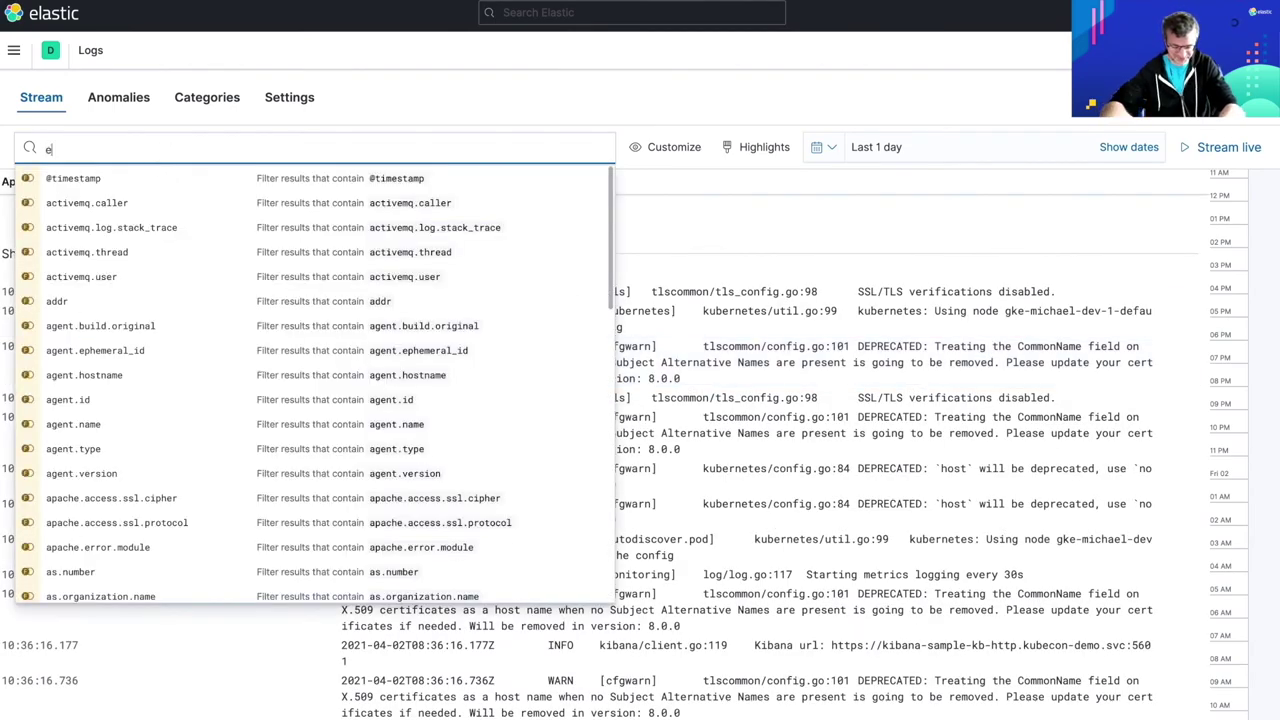
text(vents)
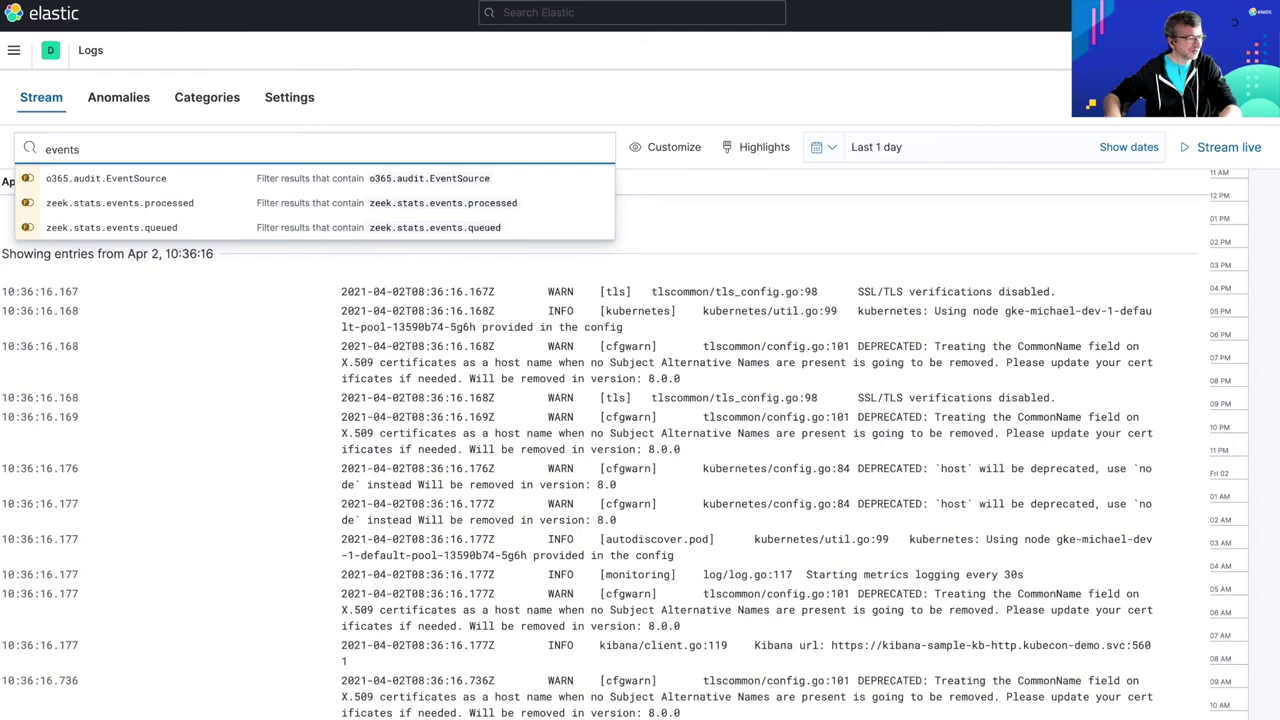
text(.)
key(BackSpace)
key(BackSpace)
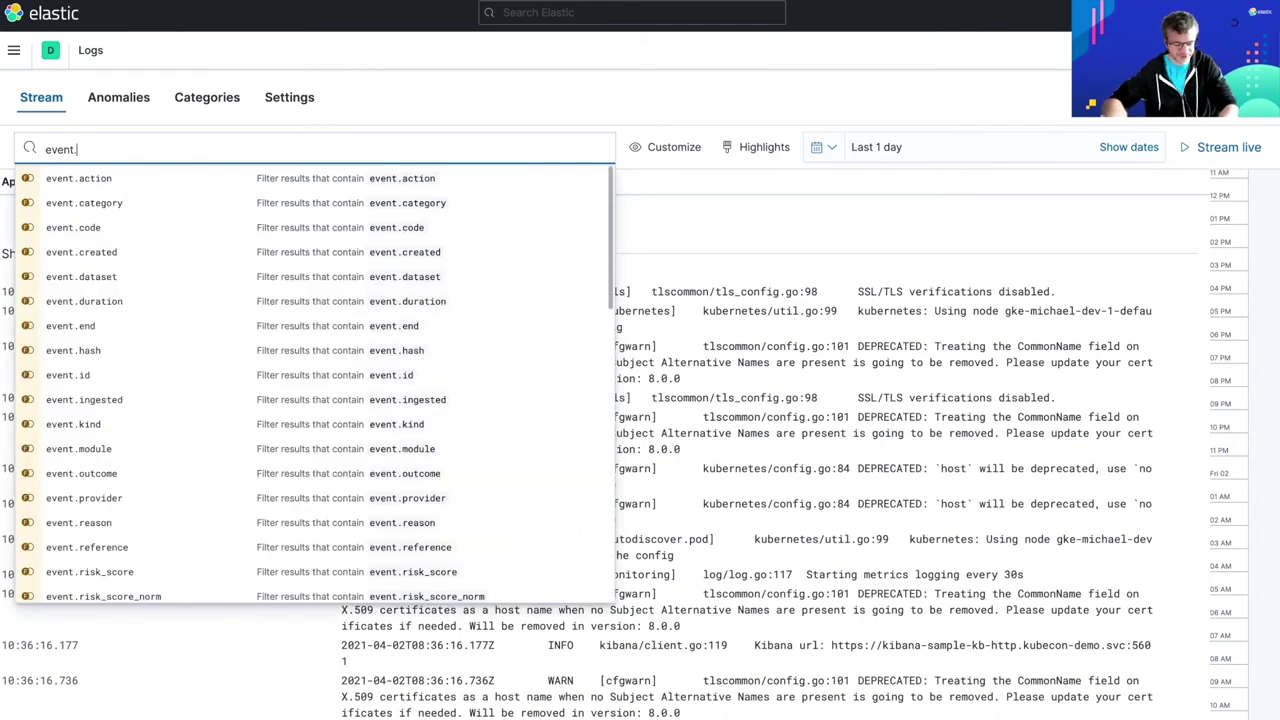
text(.data)
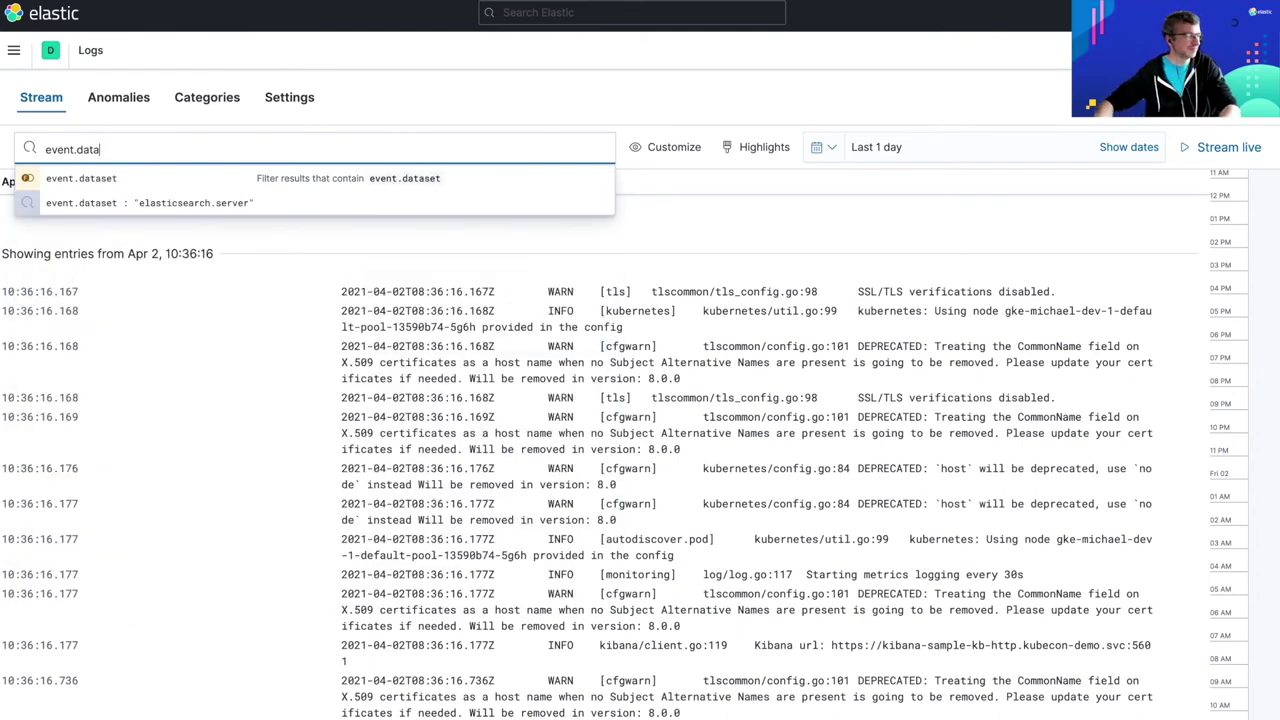
click(209, 205)
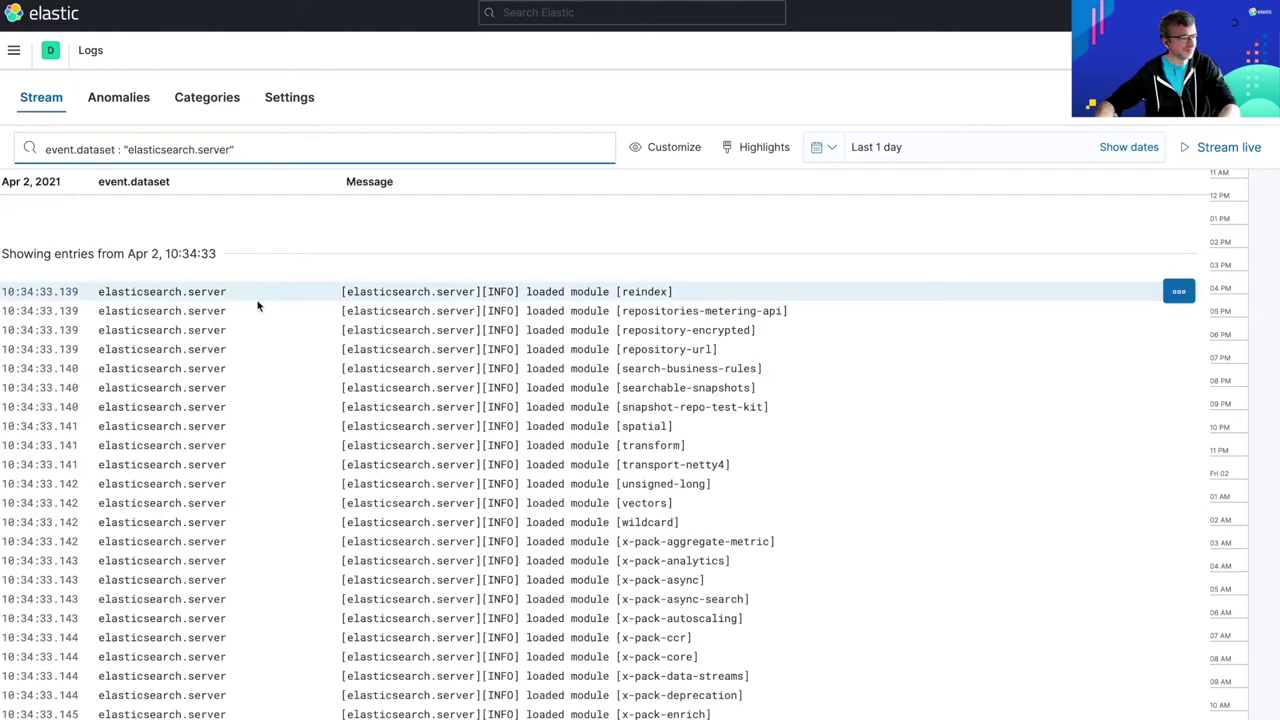
scroll(294, 343, down, 4)
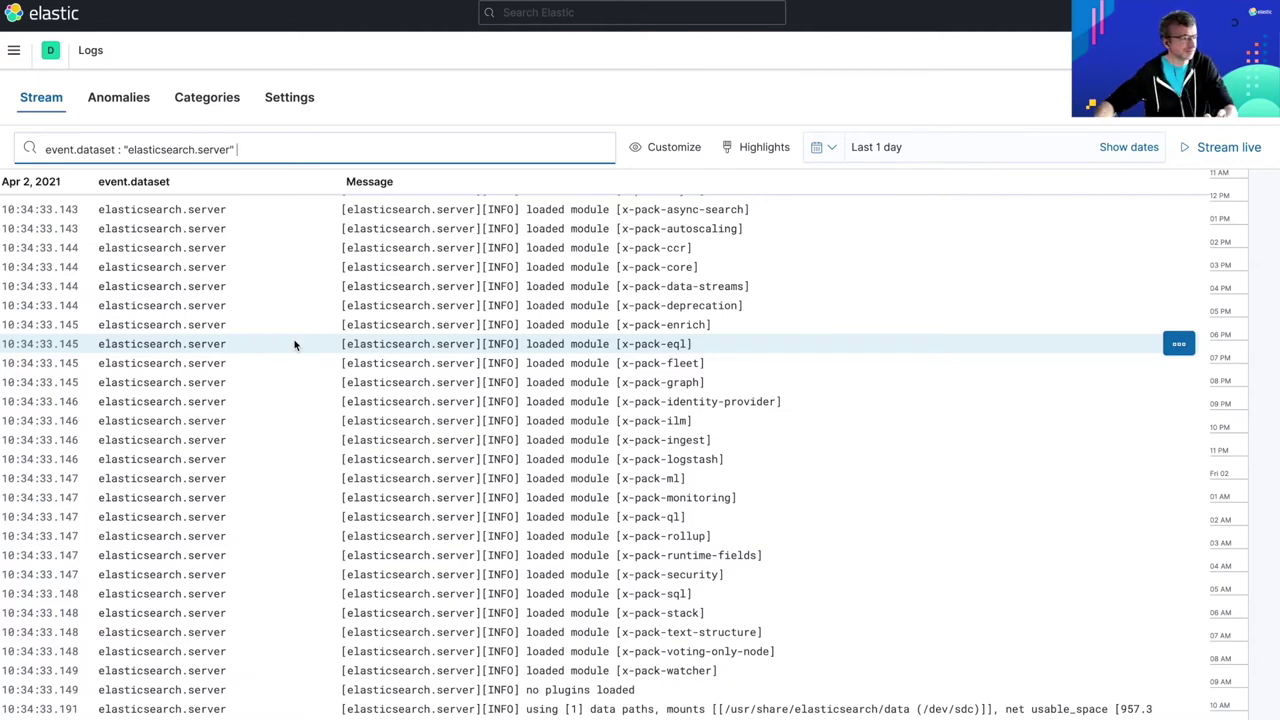
Open the Metrics inventory and switch it to show Kubernetes Pods
click(14, 50)
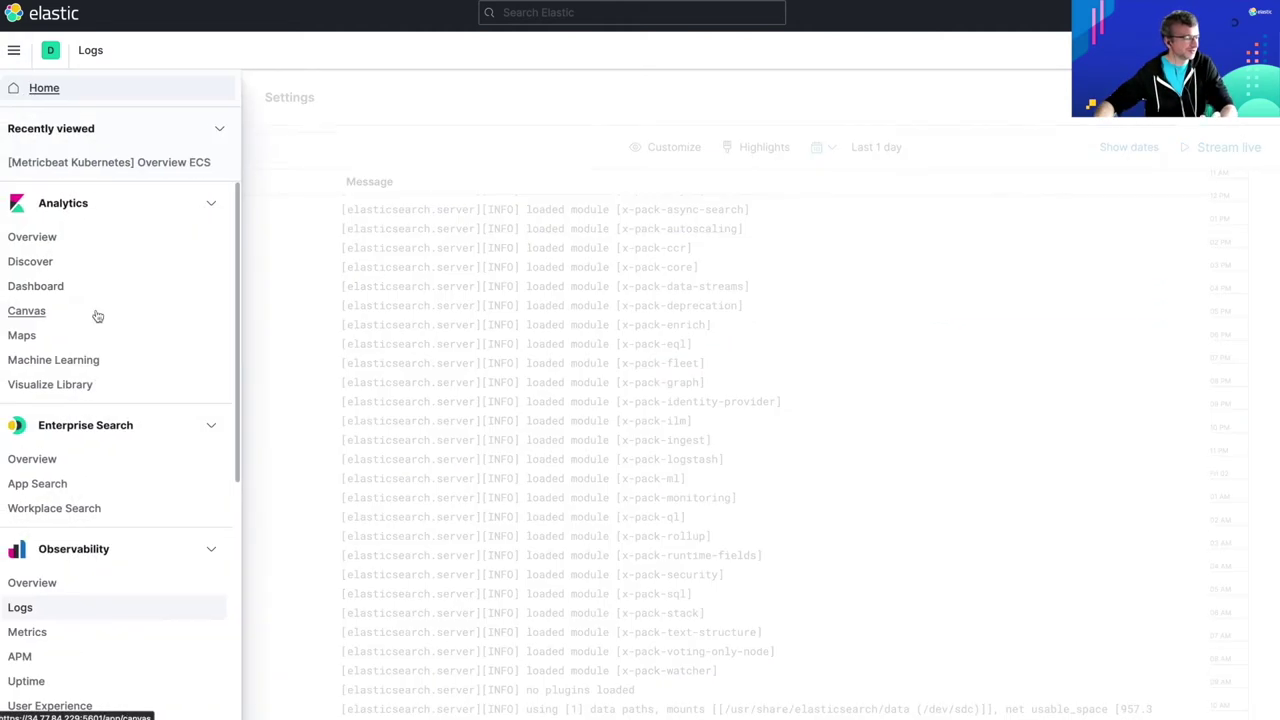
click(37, 631)
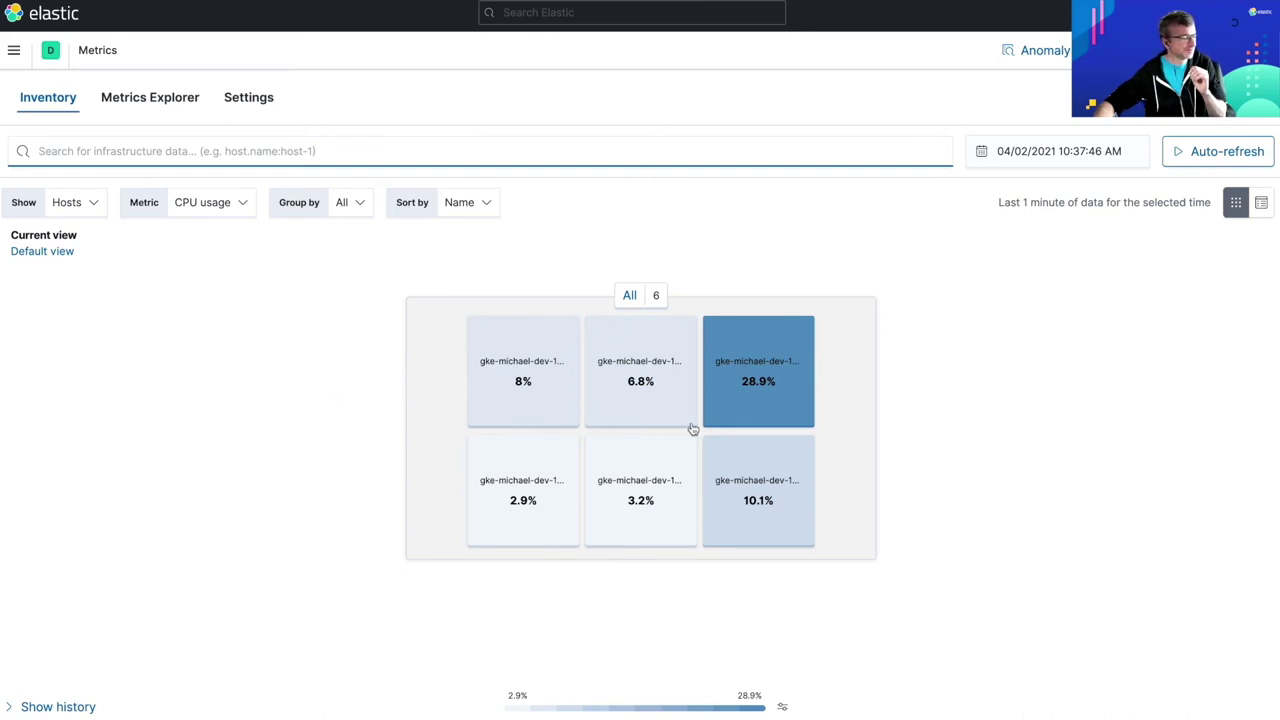
mouse_move(693, 429)
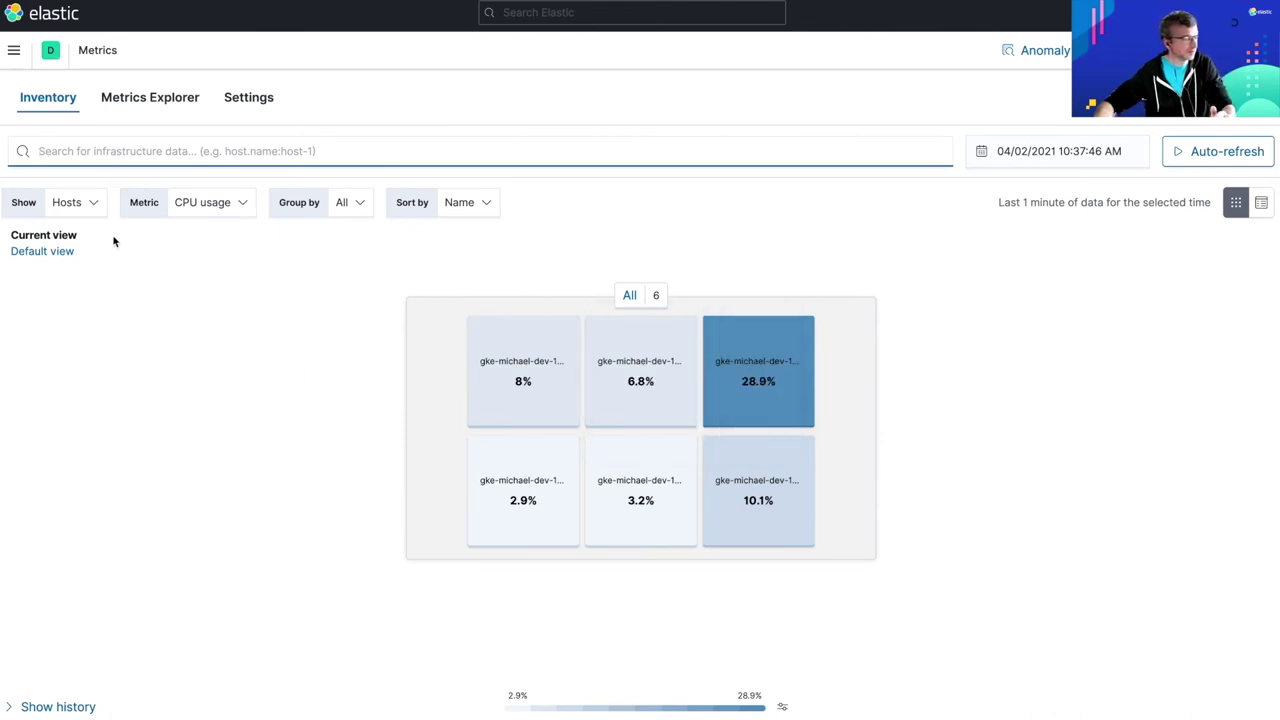
click(80, 202)
click(150, 187)
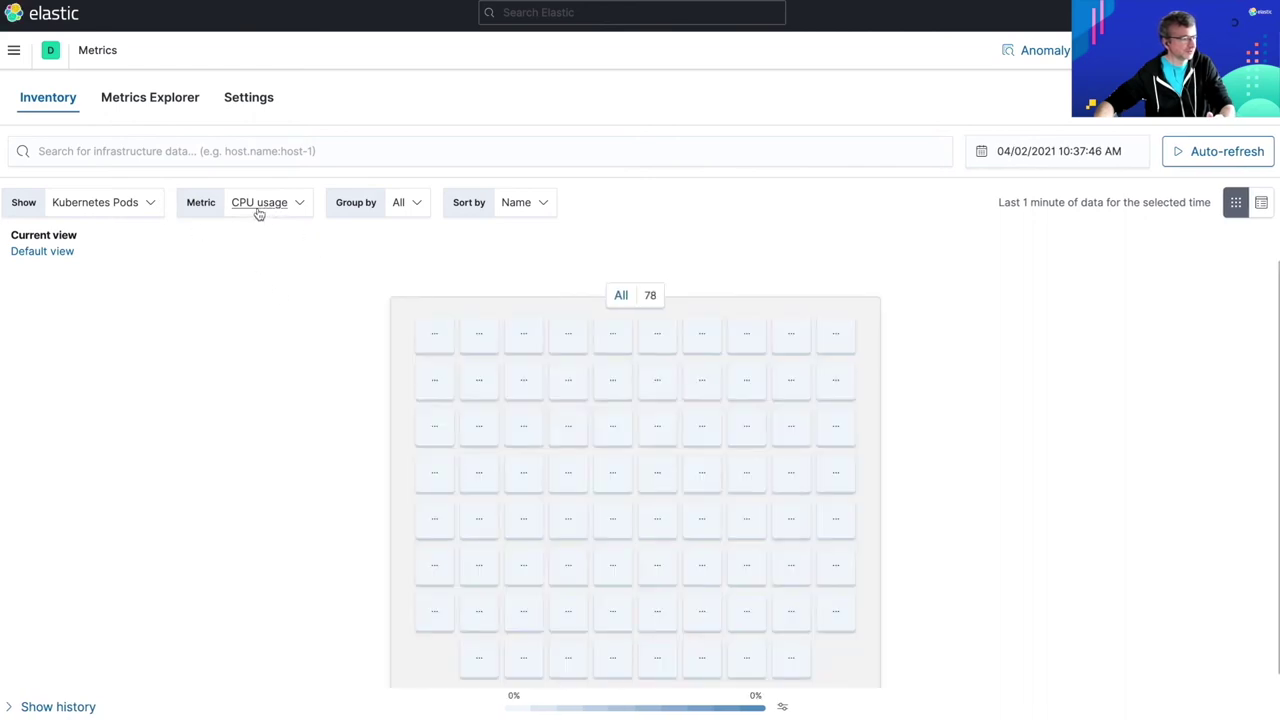
Group pods by Namespace, pick kubecon-demo, and open the autoscaling-sample-es-master-0 pod details
click(416, 206)
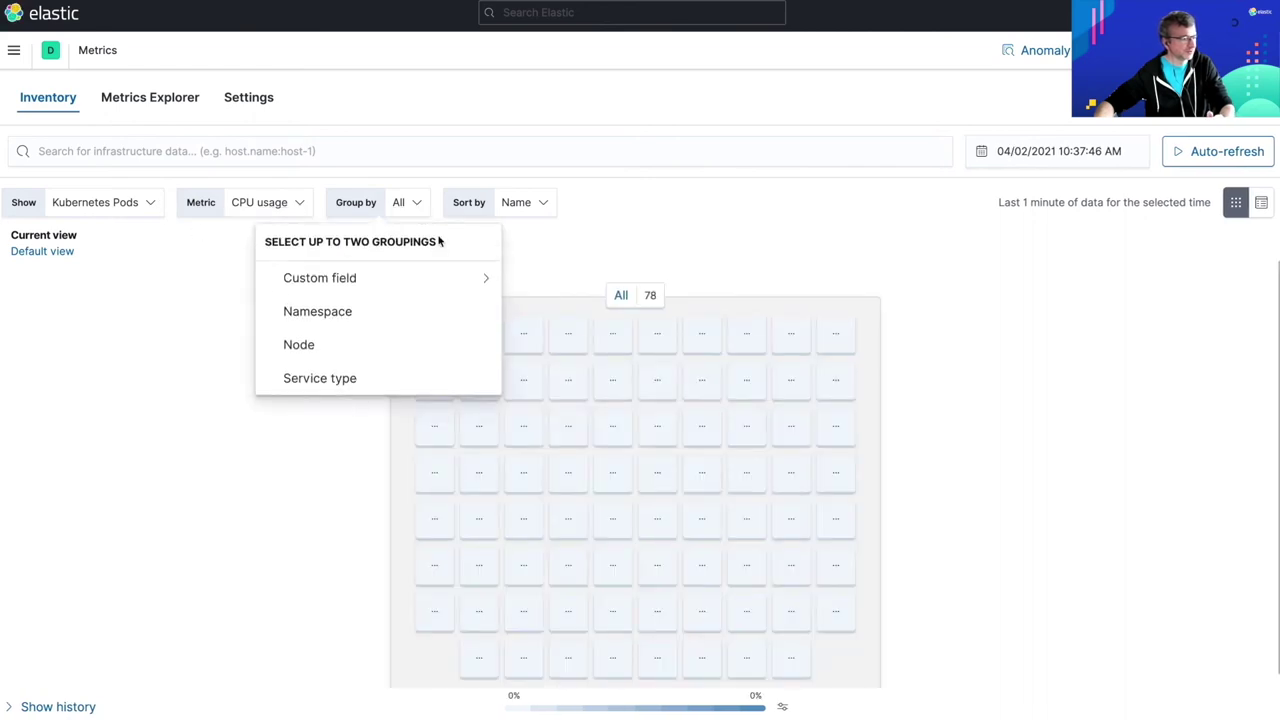
click(317, 312)
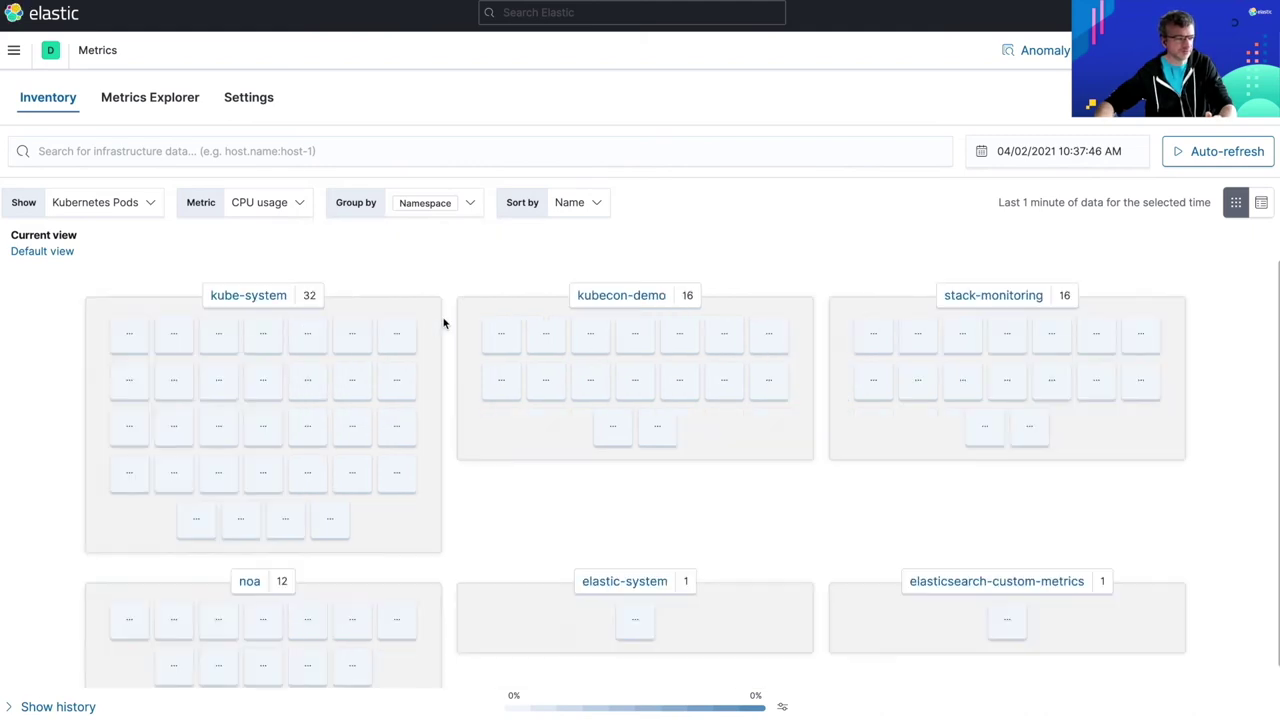
click(615, 304)
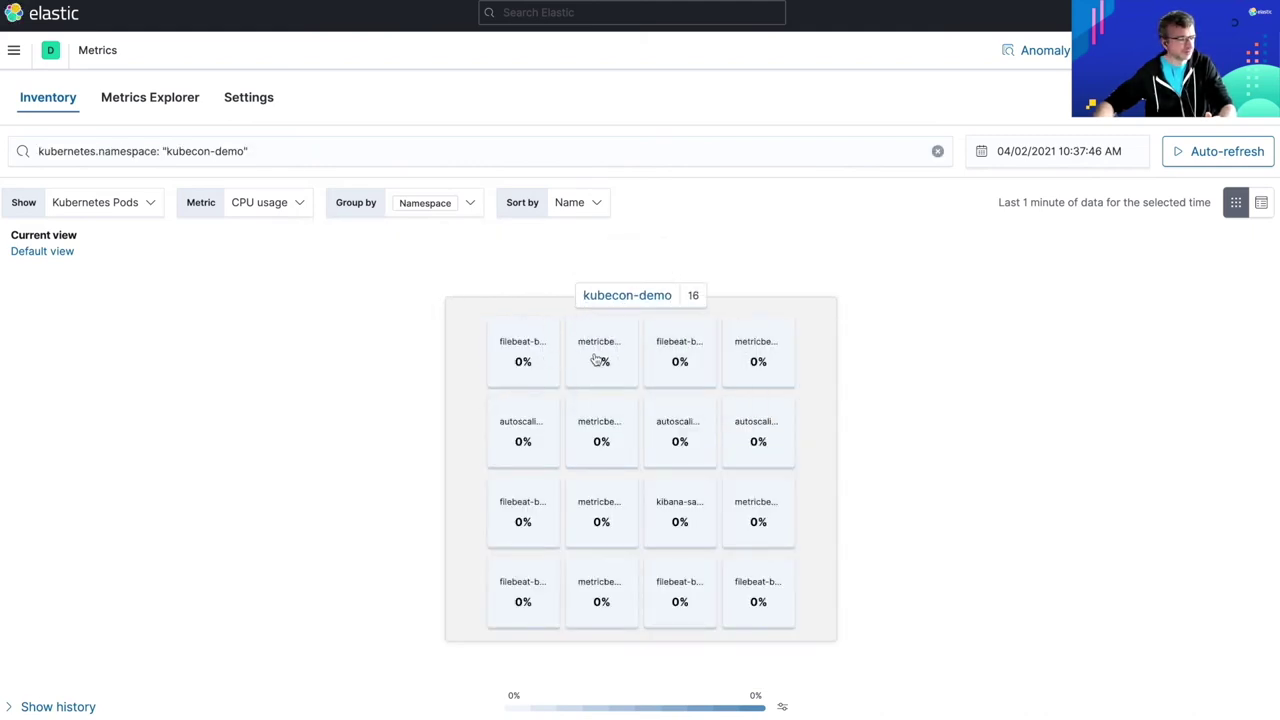
mouse_move(597, 360)
click(527, 416)
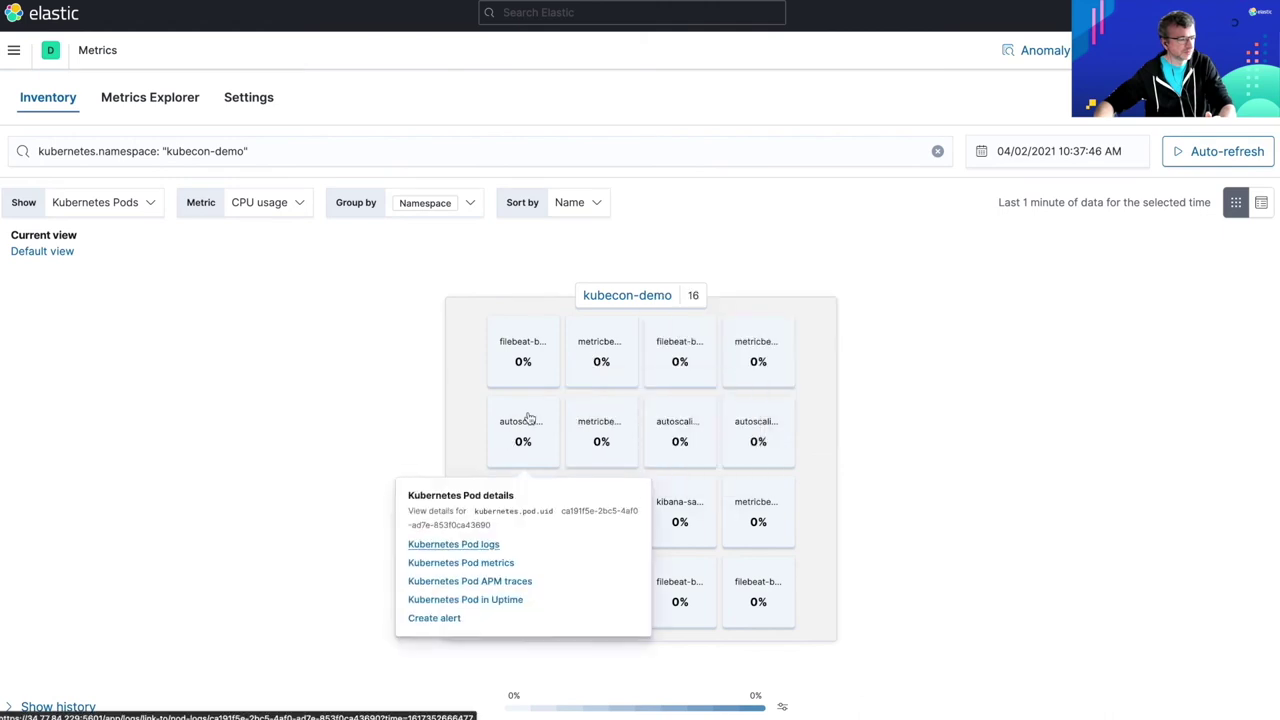
Open the master pod's metrics and set the time range to the last 5 minutes
click(491, 565)
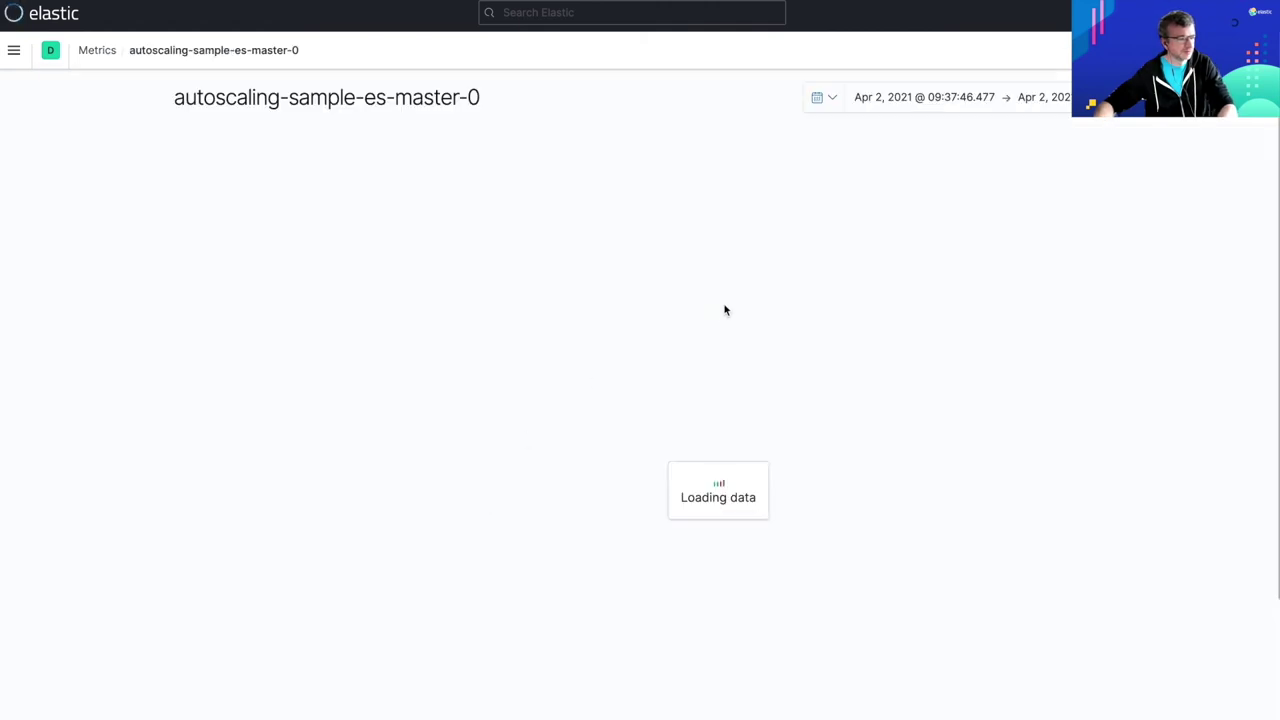
click(825, 99)
click(932, 165)
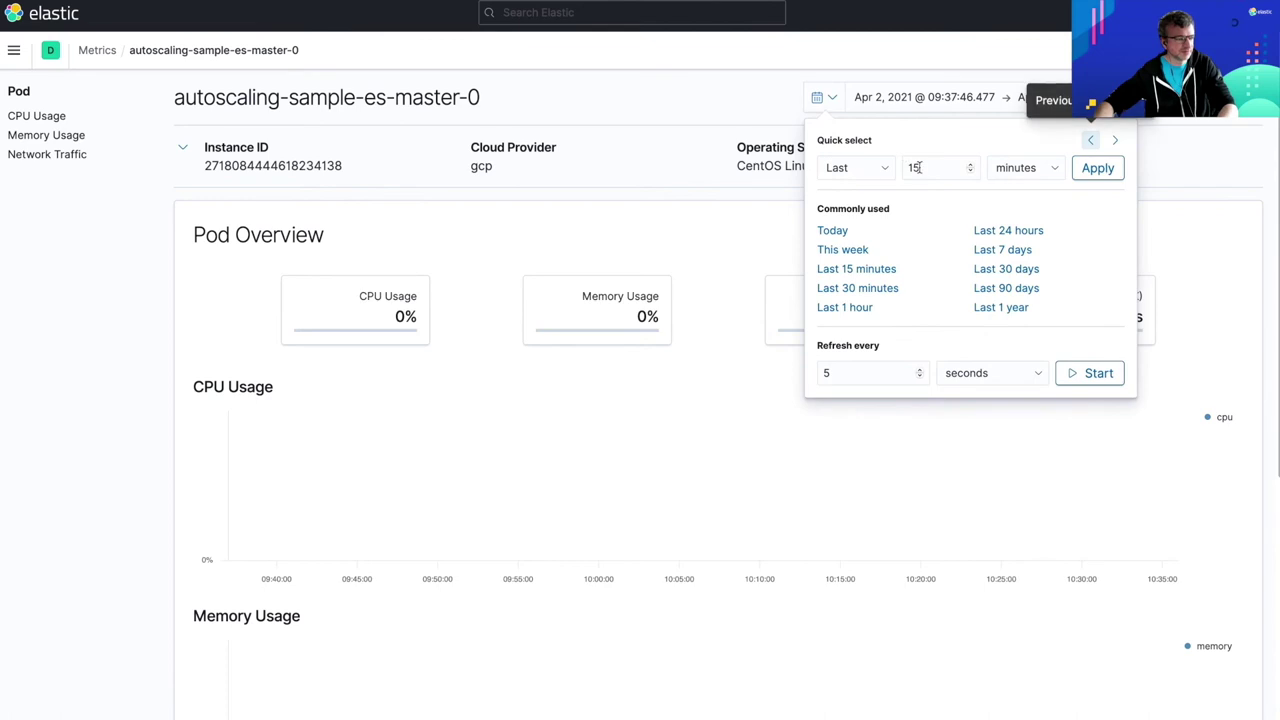
key(BackSpace)
key(BackSpace)
text(05)
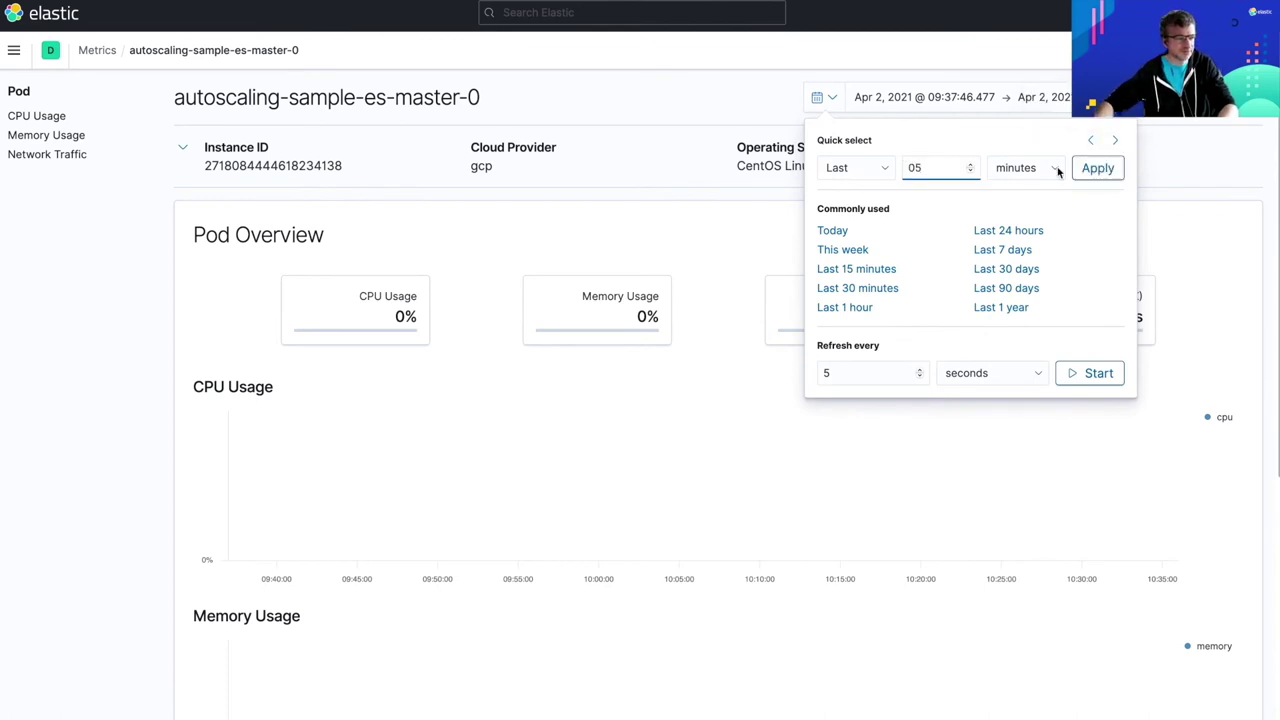
click(1108, 170)
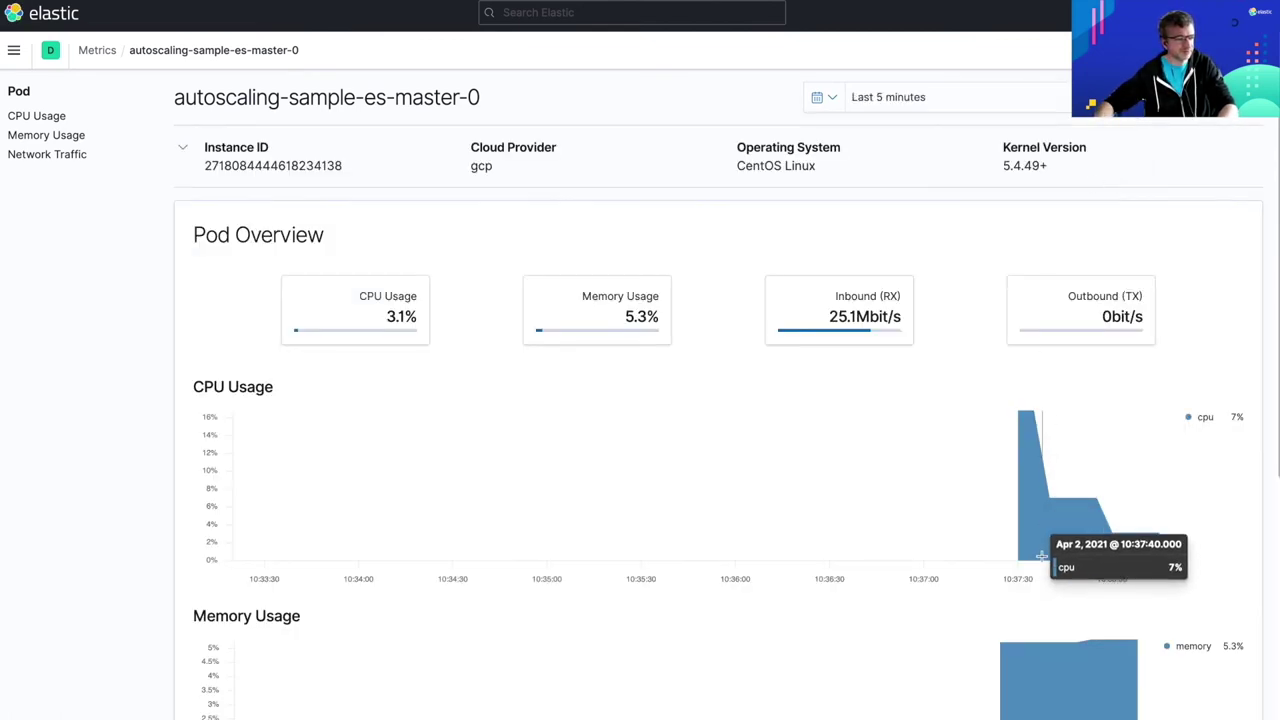
Scroll through the pod's CPU, memory and network traffic charts
scroll(903, 463, down, 3)
scroll(734, 374, up, 1)
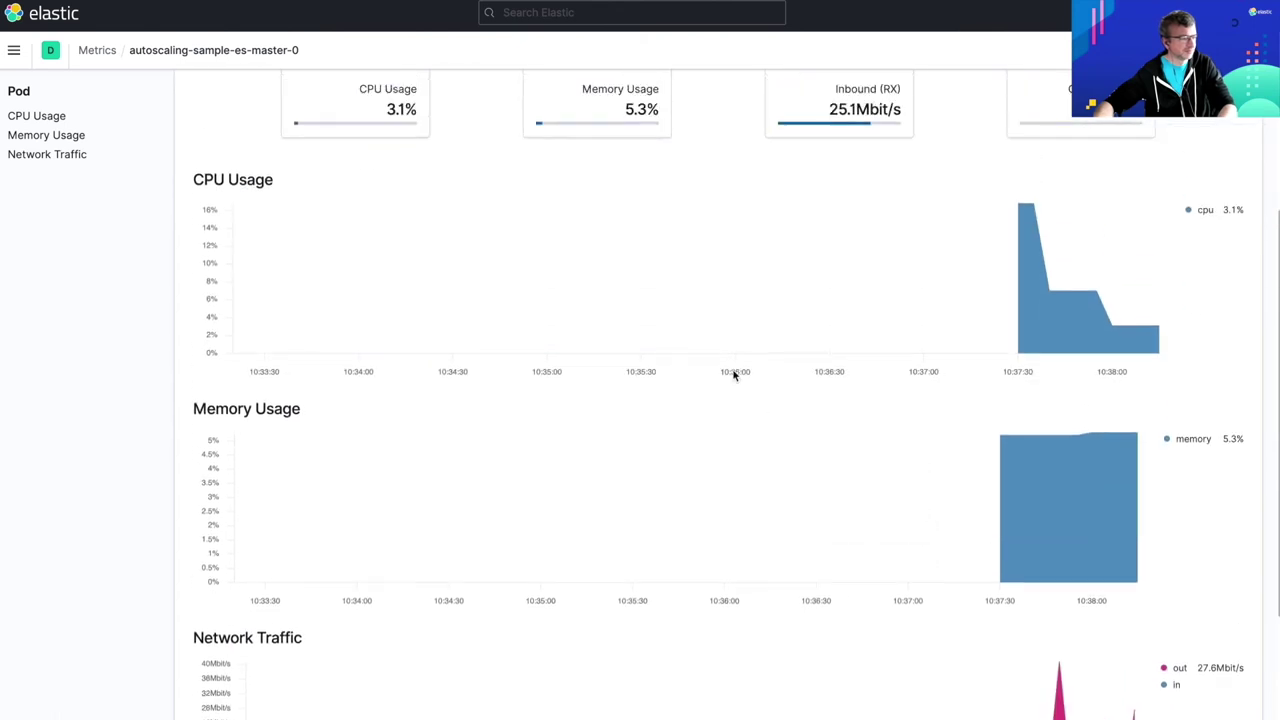
scroll(734, 374, up, 2)
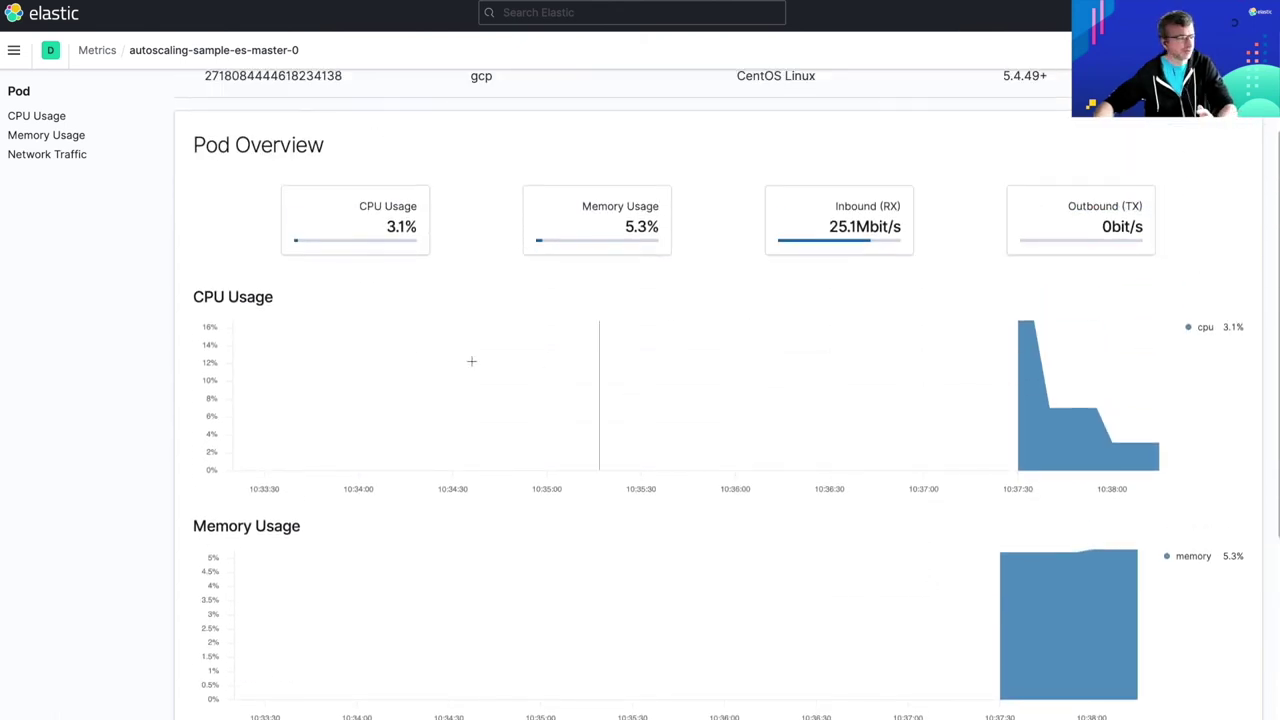
scroll(332, 425, down, 4)
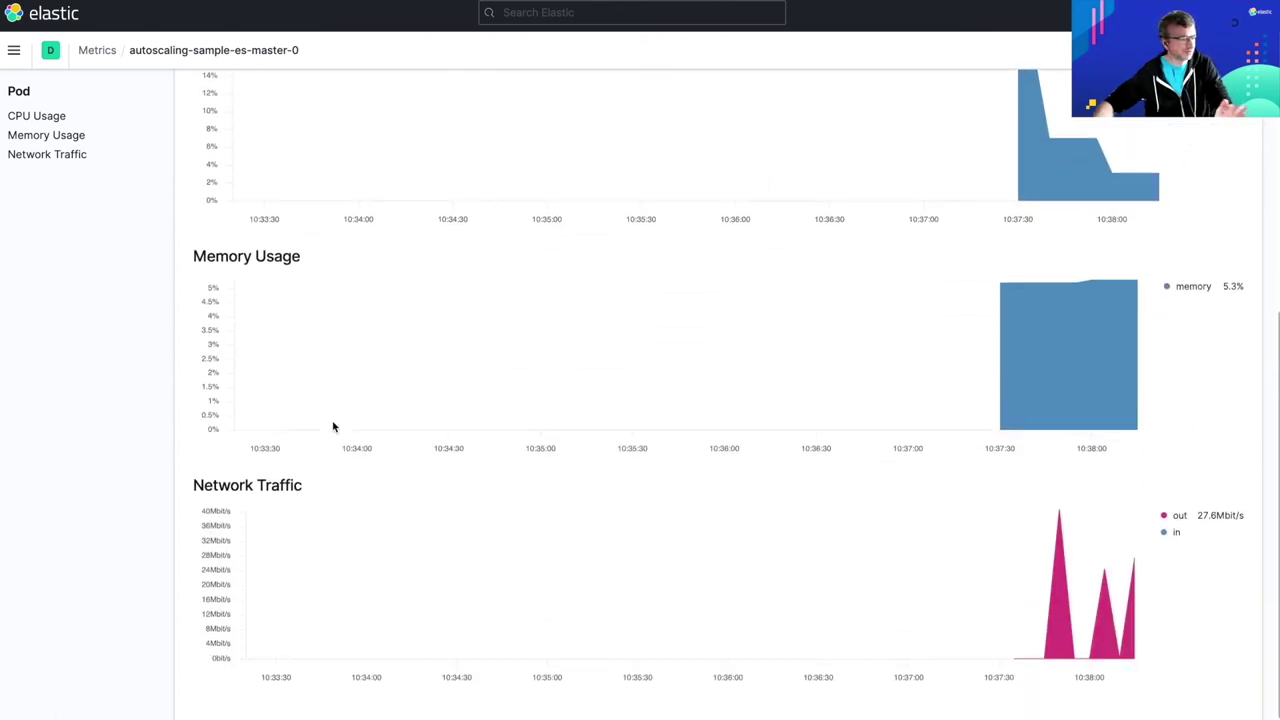
scroll(514, 360, up, 5)
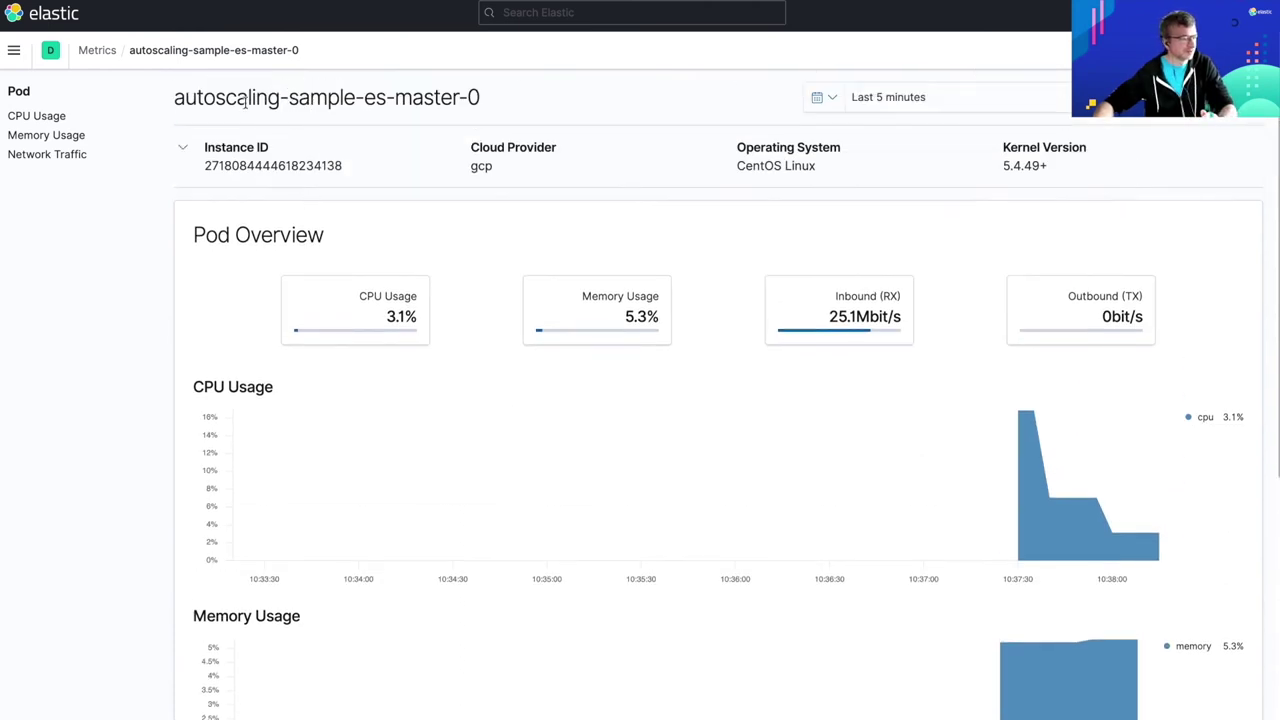
click(14, 50)
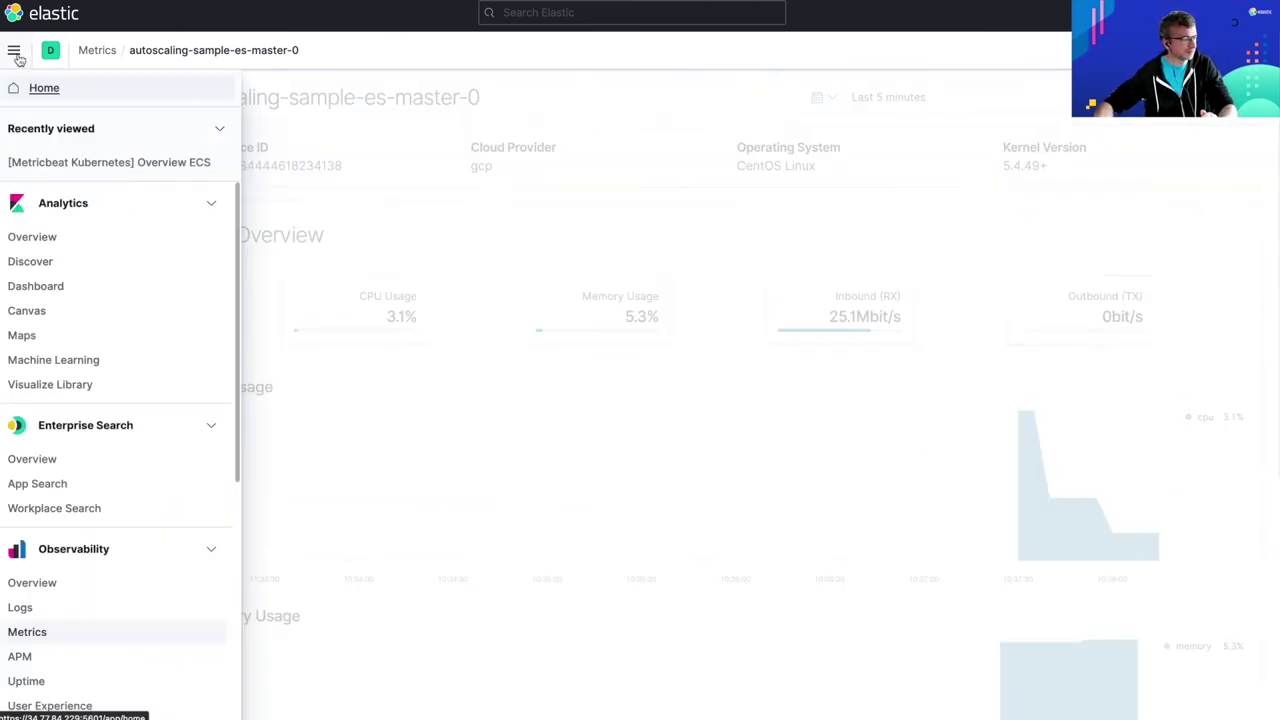
Open the recently viewed [Metricbeat Kubernetes] Overview ECS dashboard and scroll to the top CPU and memory pods
click(99, 165)
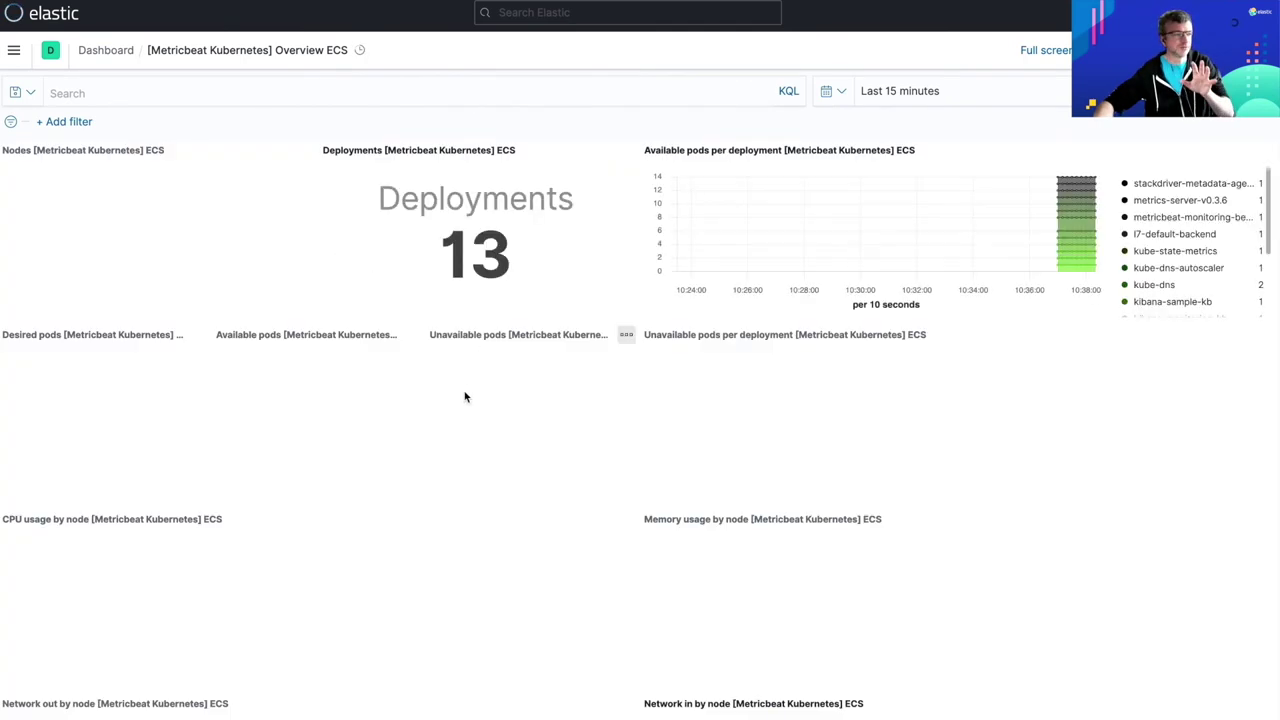
scroll(464, 397, down, 1)
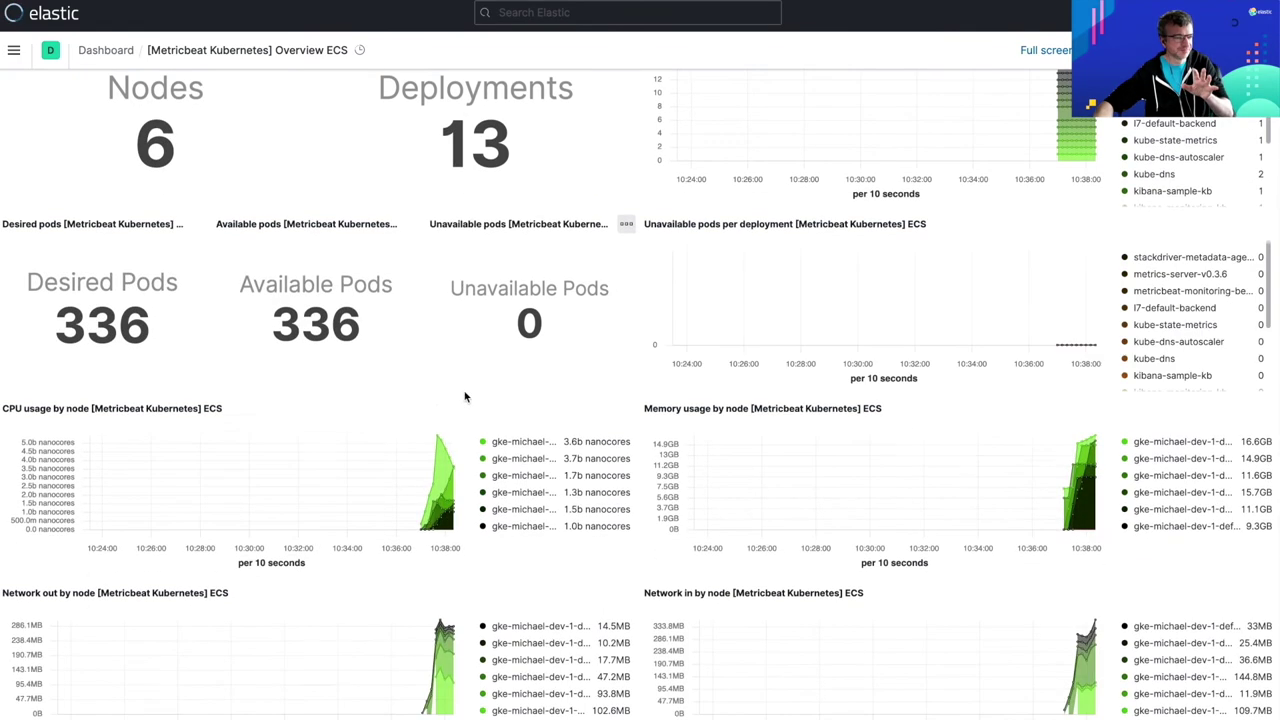
scroll(464, 397, down, 3)
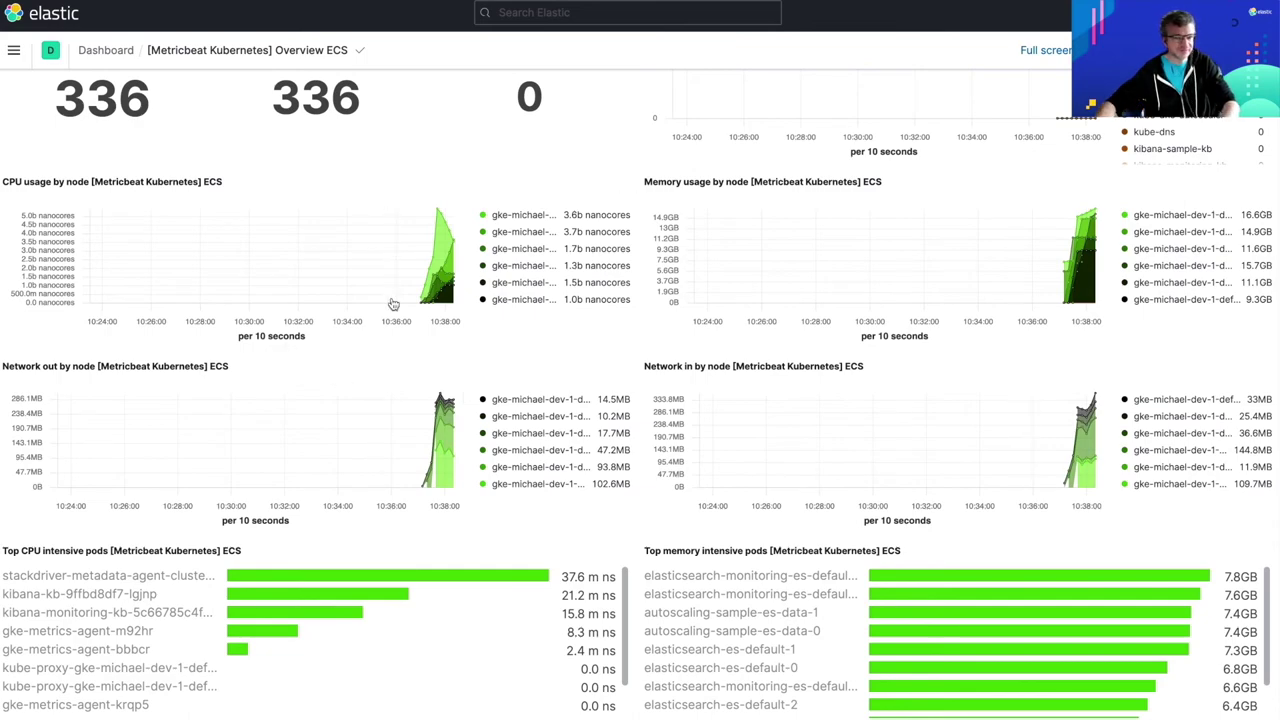
Open elasticsearch-autoscaling.yaml in vim and highlight the policy's data and ingest roles
key(super+Tab)
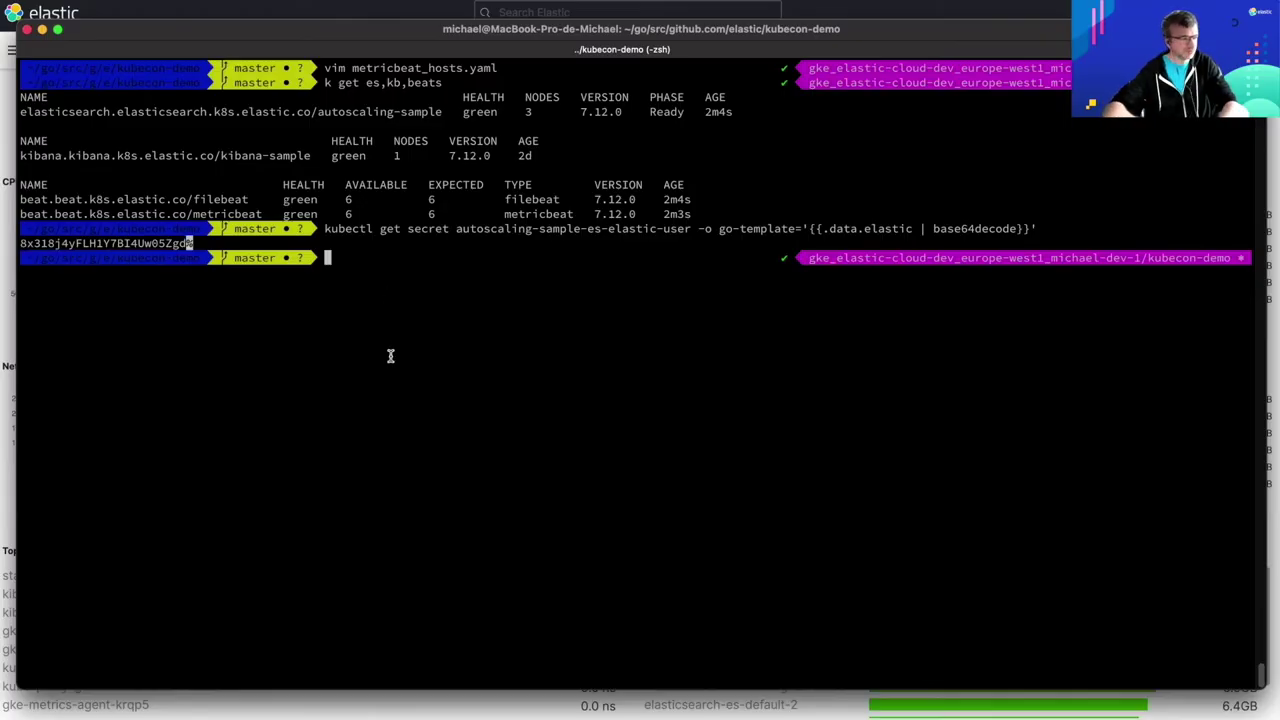
key(ctrl+l)
text(vim )
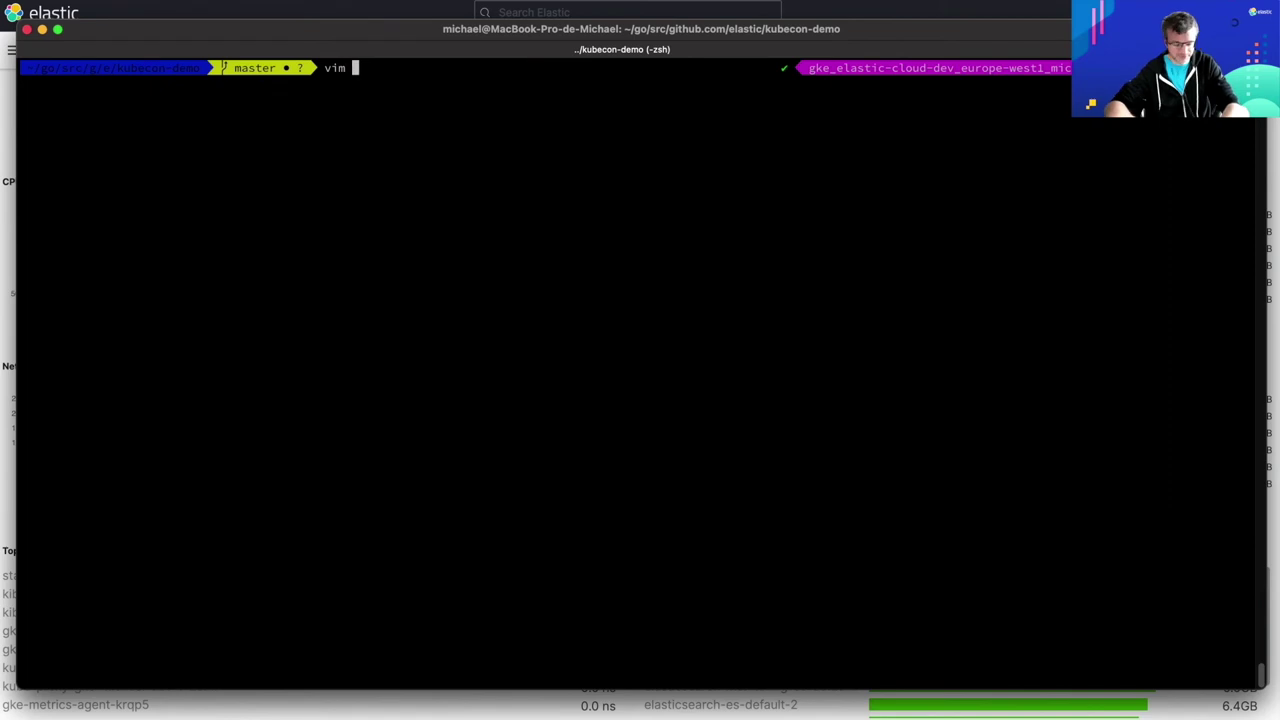
text(elasticsearch-autoscaling.yaml)
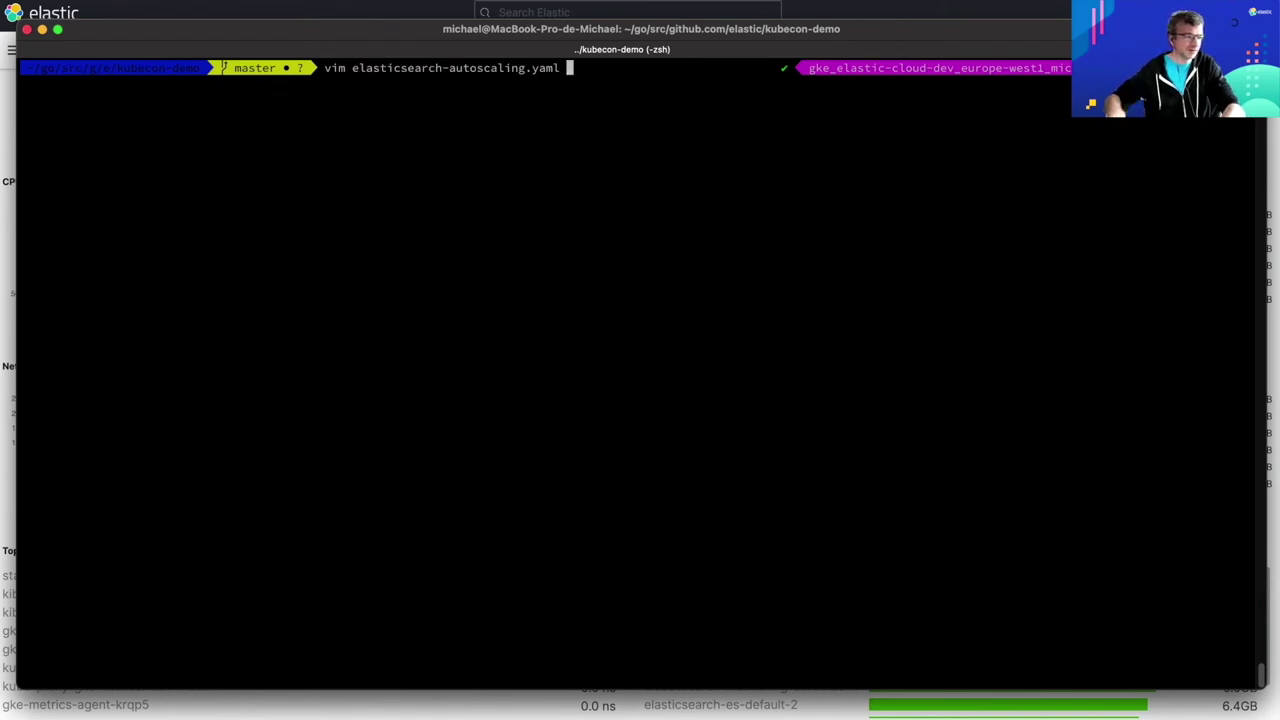
key(Return)
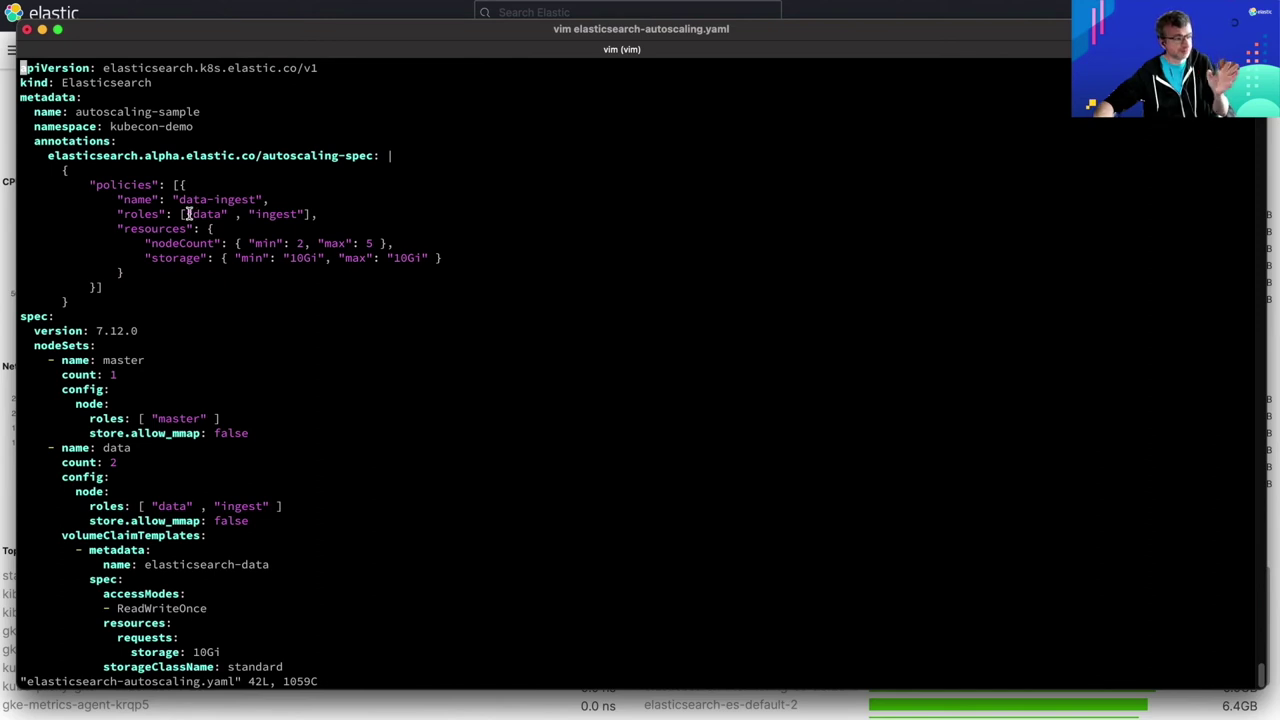
drag(185, 214, 305, 215)
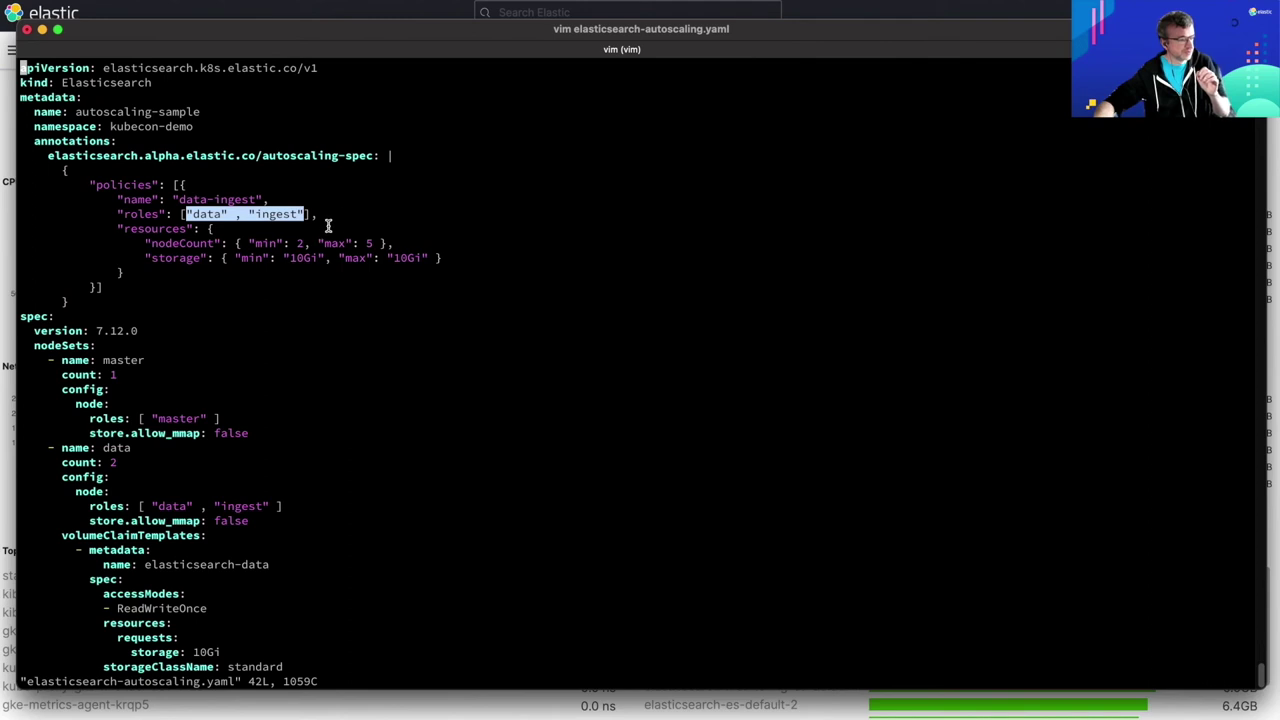
click(318, 218)
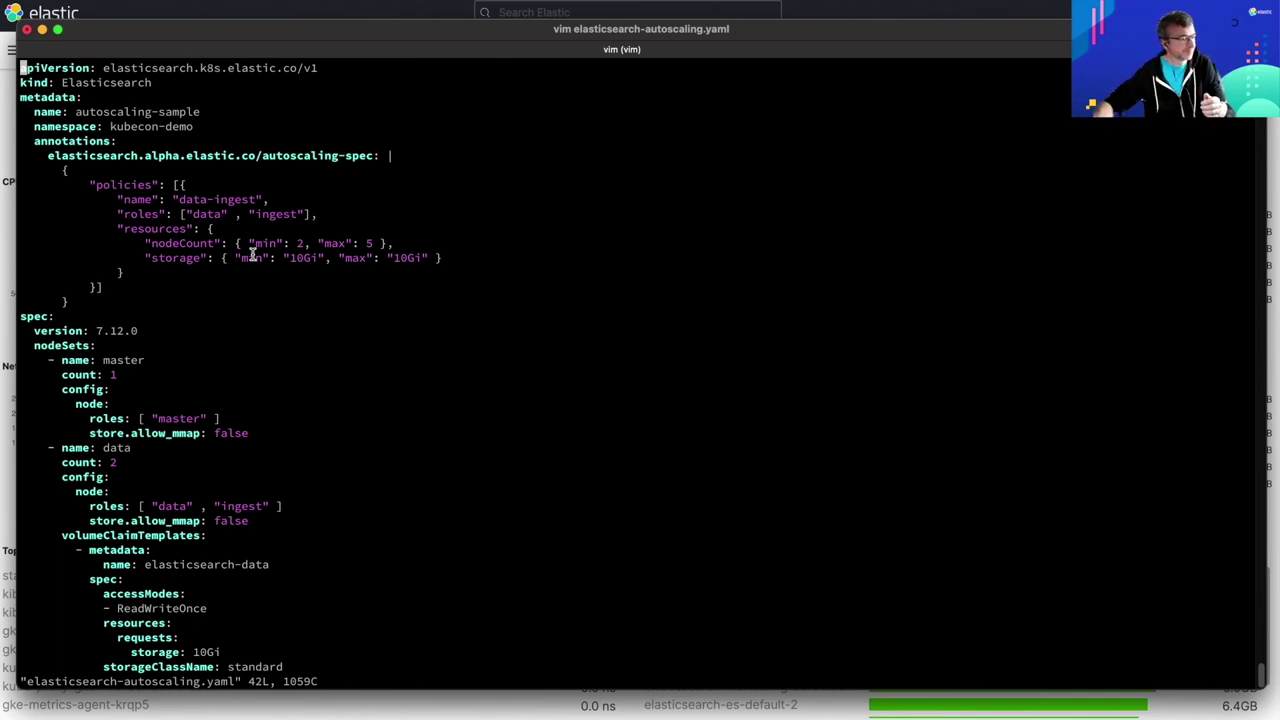
Quit vim and re-run the trial license command from history to create the eck-trial-license secret
text(:q)
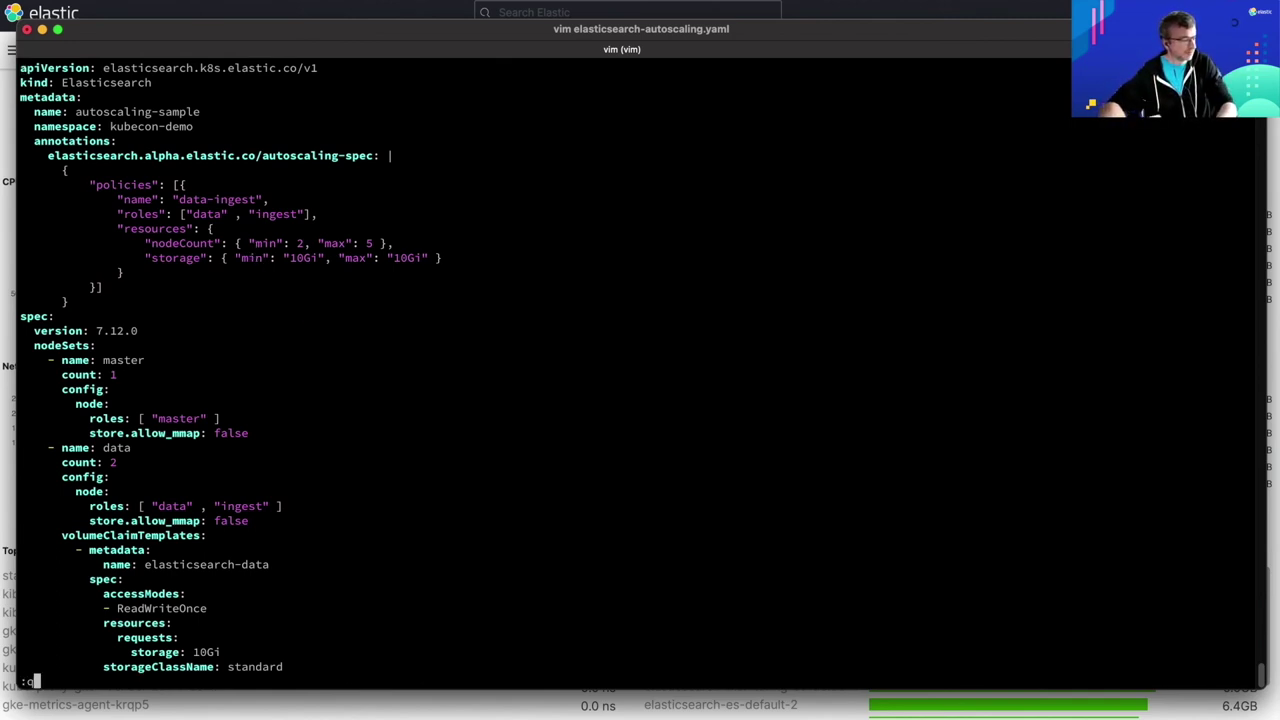
key(Return)
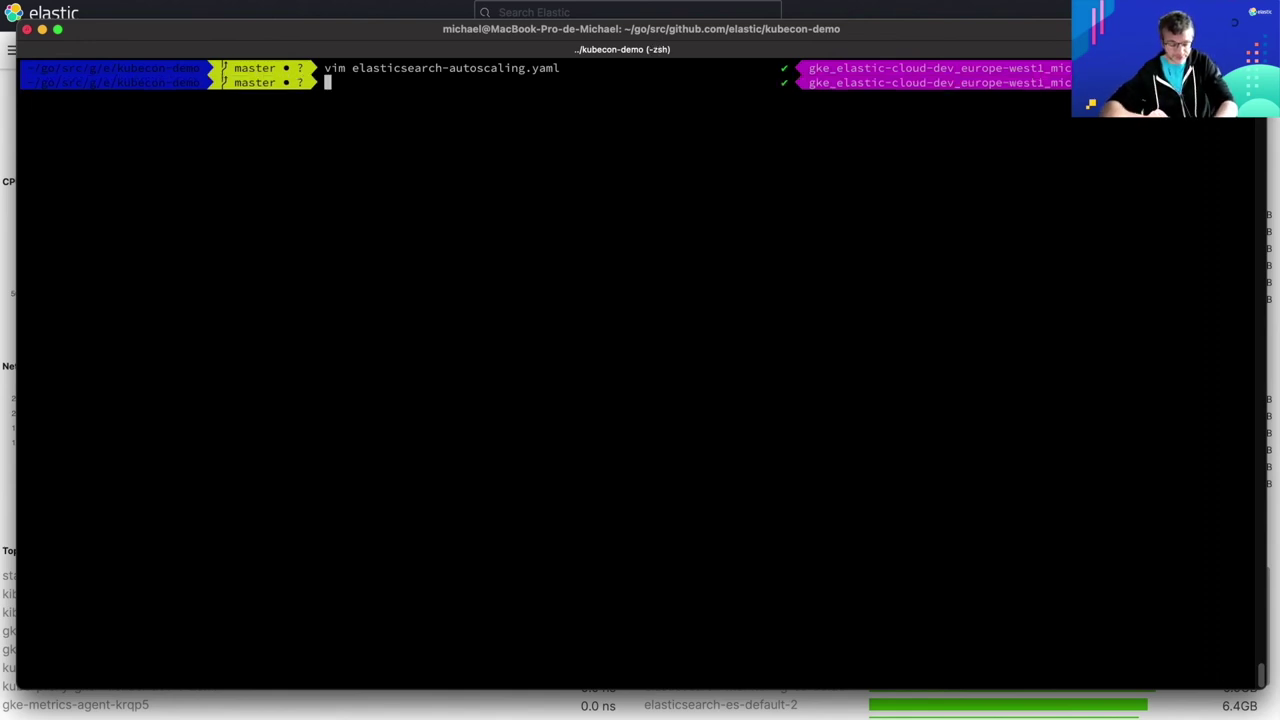
key(ctrl+r)
text(tria)
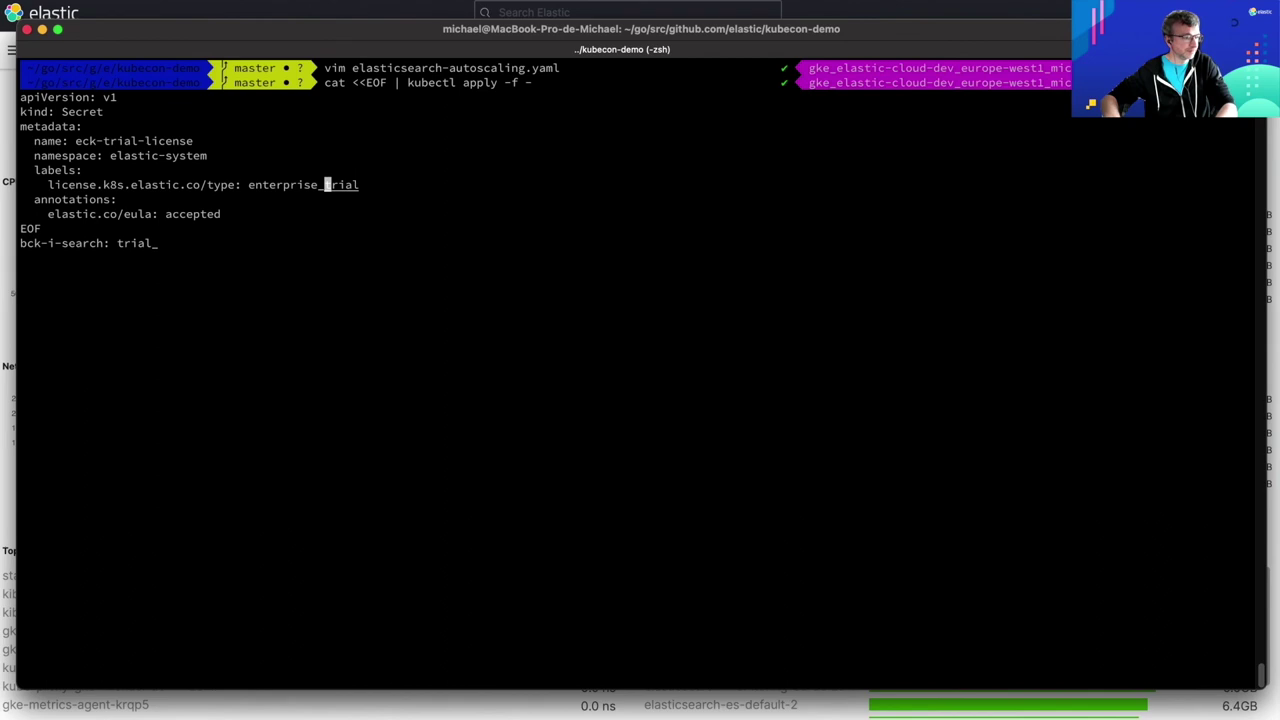
text(l)
key(Return)
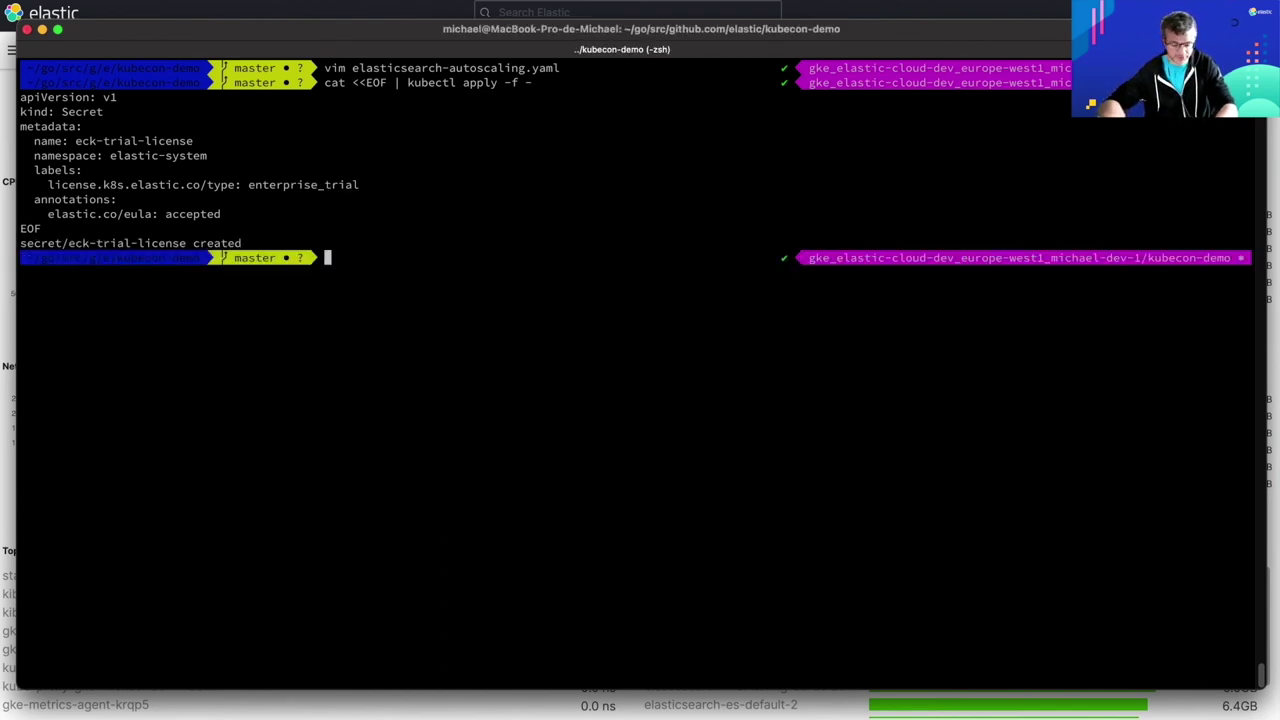
Apply log-generator/deployment.yaml with kubectl to create logs-deployment
text(k ap)
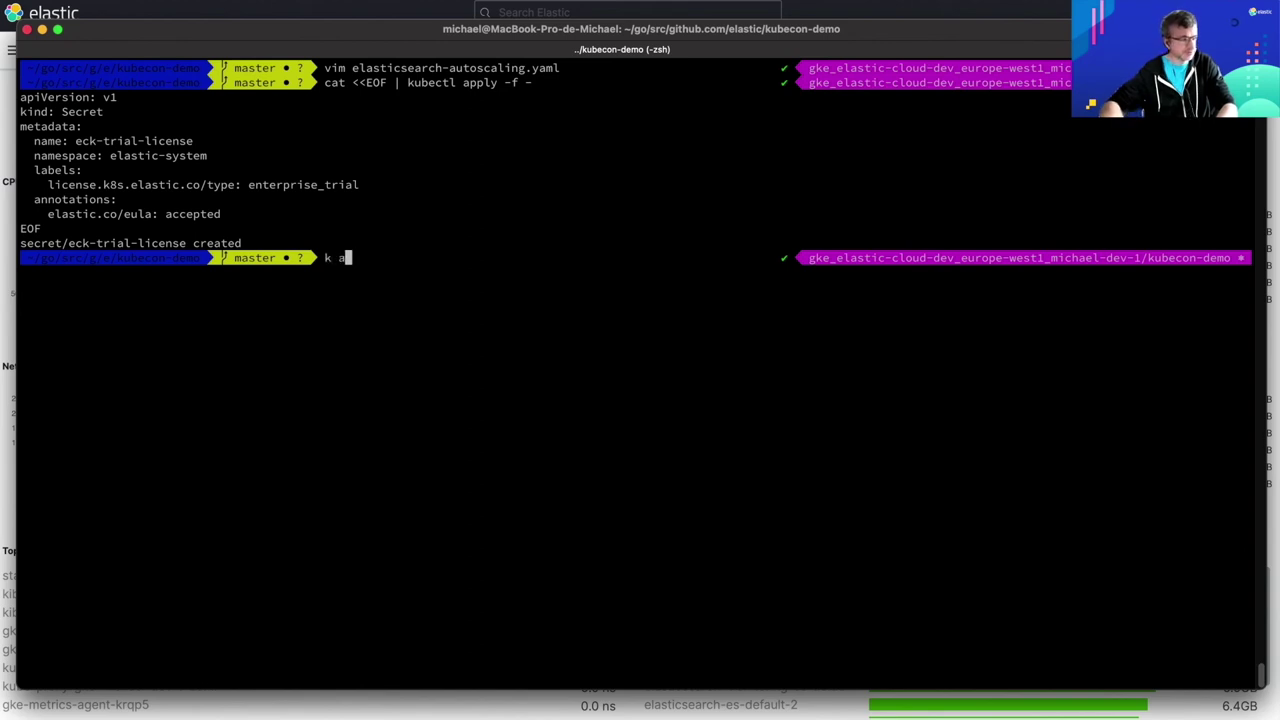
key(Tab)
key(Tab)
key(Tab)
key(Tab)
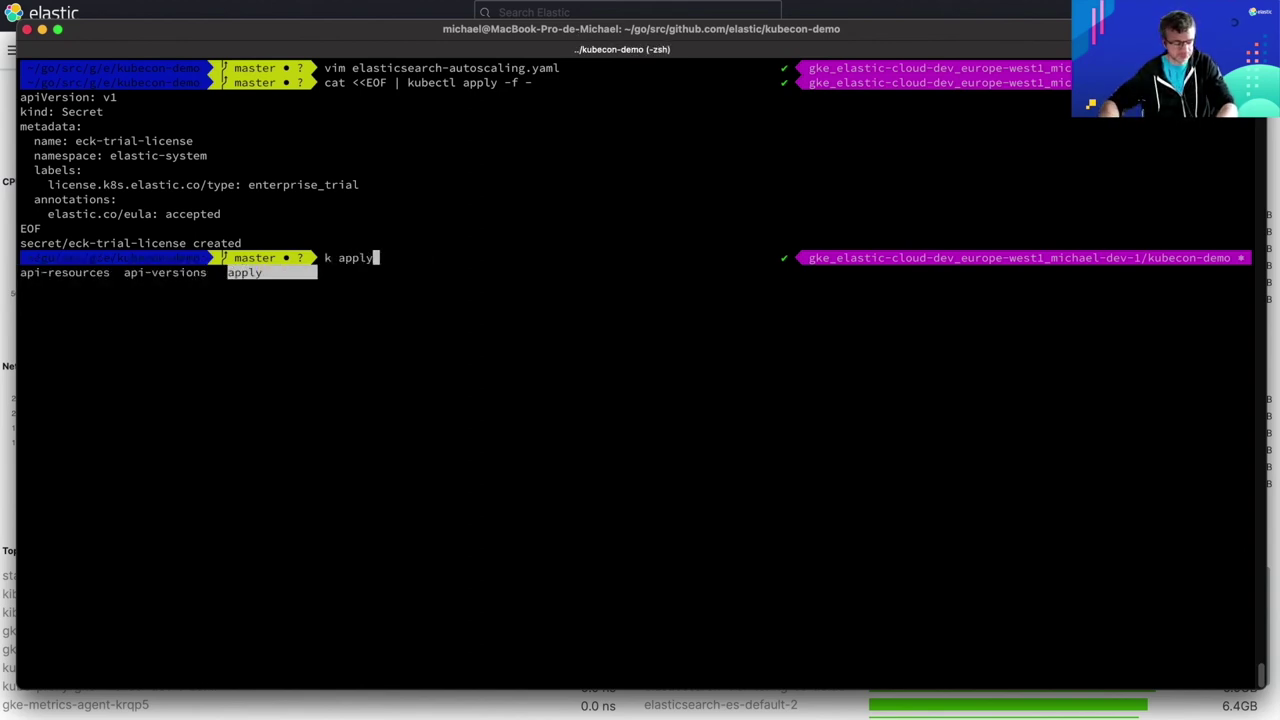
text(-f )
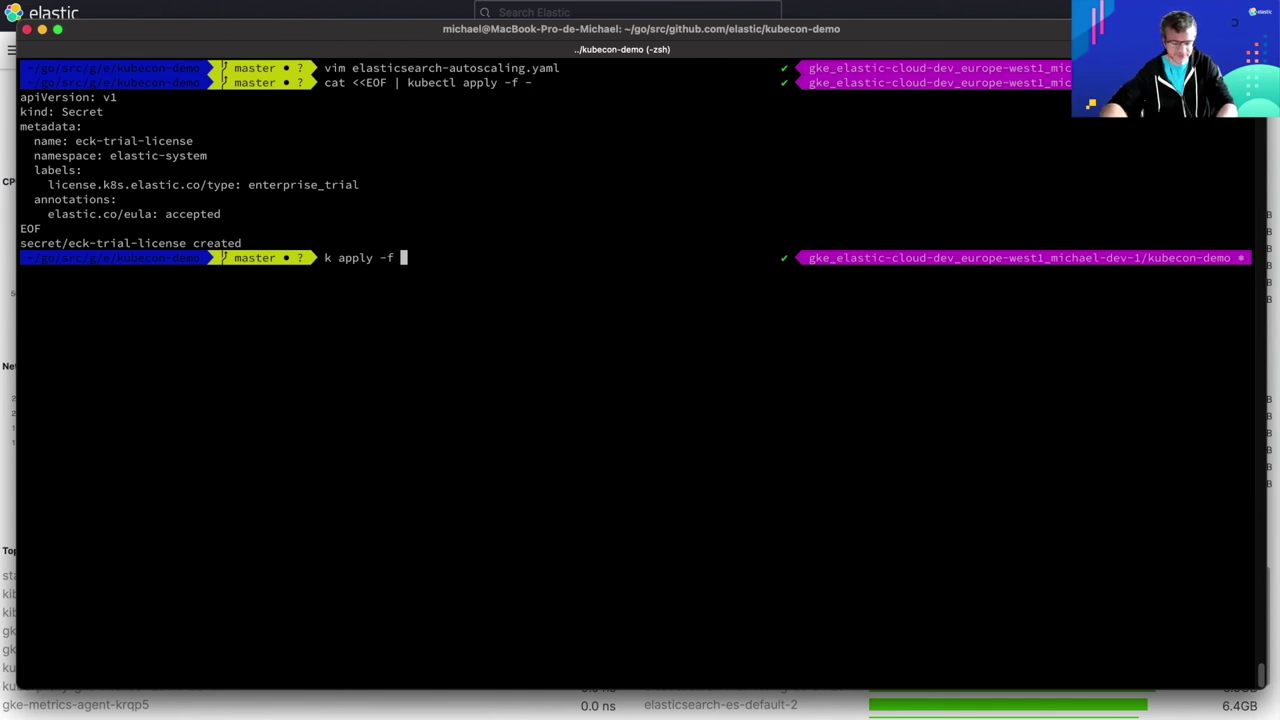
text(lo)
key(Tab)
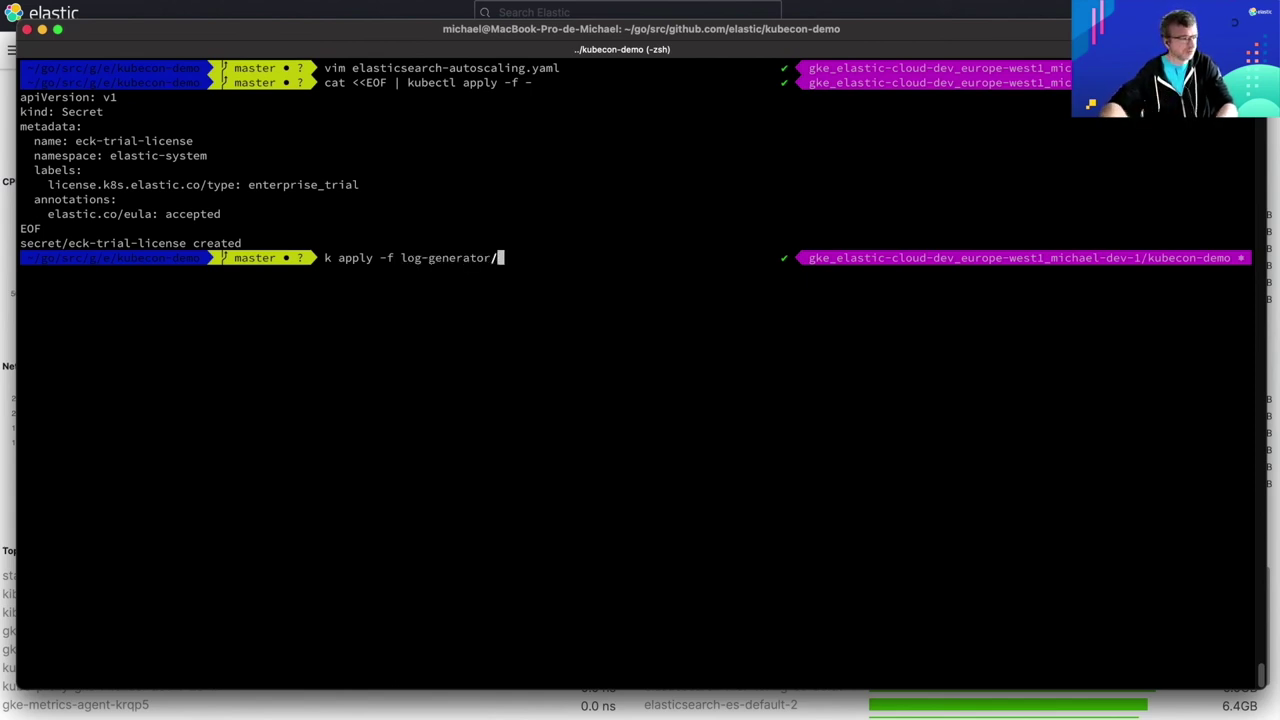
key(Tab)
key(Tab)
key(Tab)
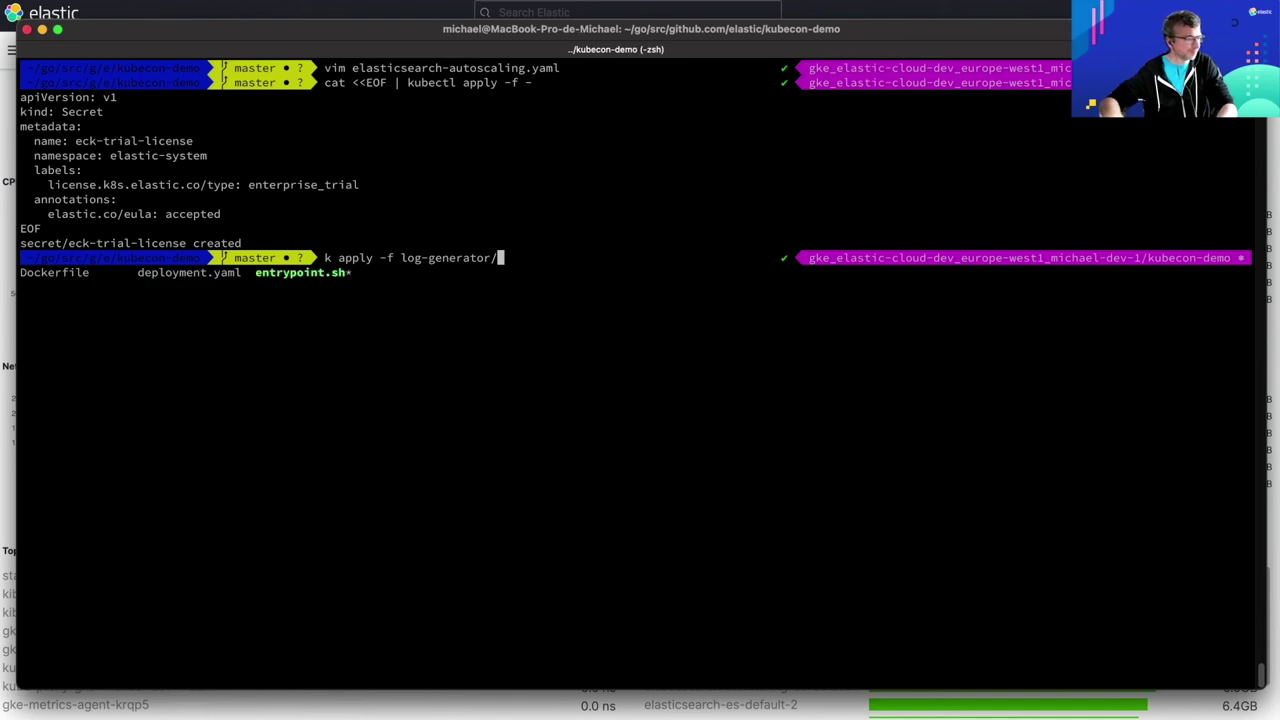
key(Return)
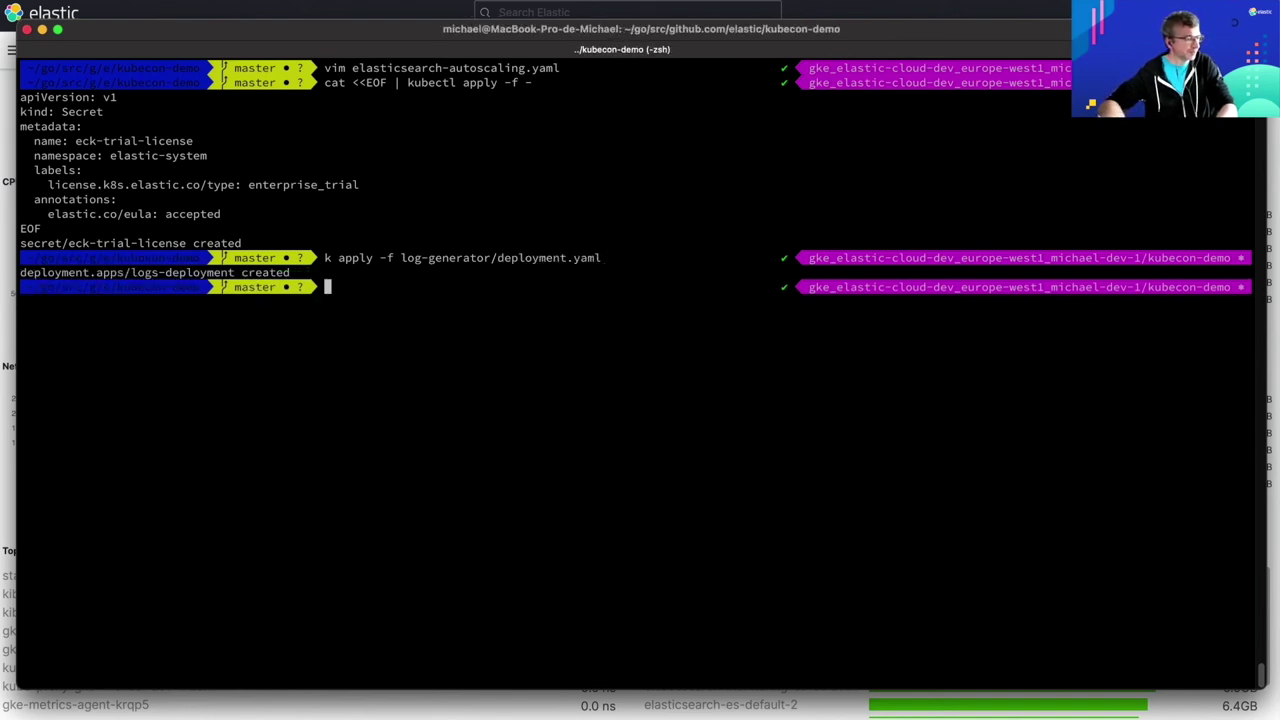
In Kibana, go through Home and the Dashboards list to open the KubeCon demo dashboard
click(120, 15)
click(15, 55)
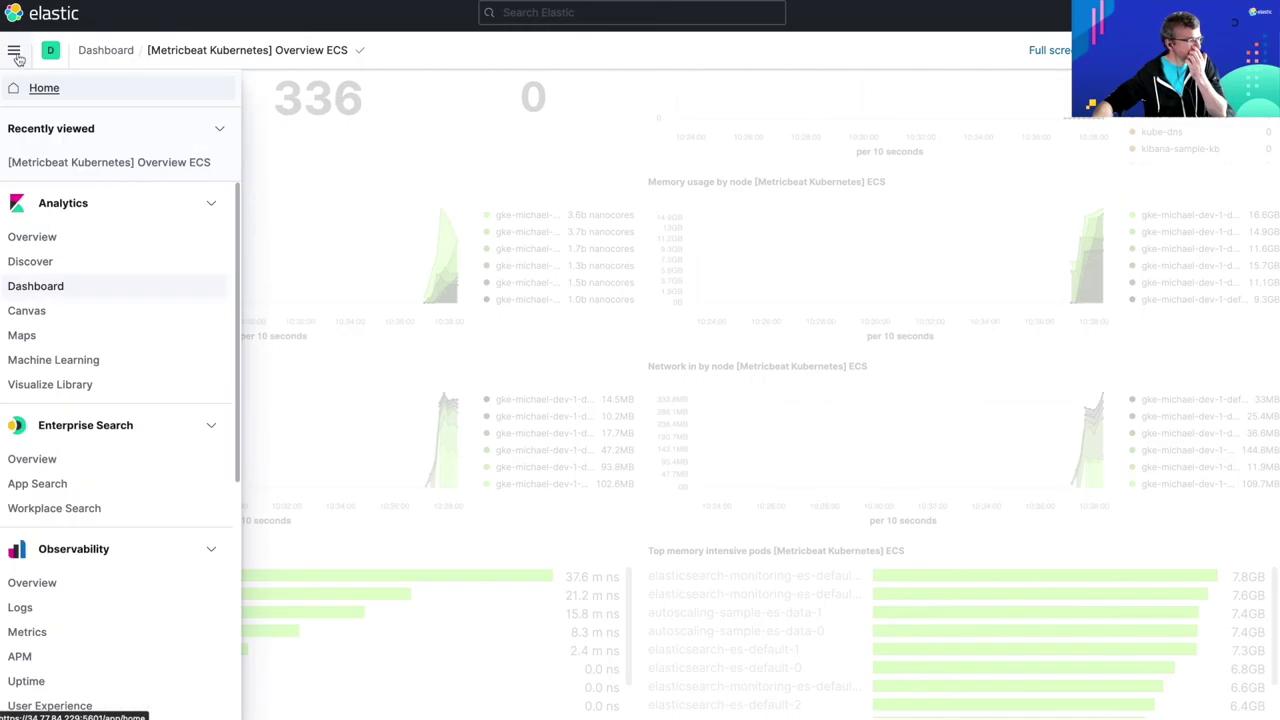
click(53, 89)
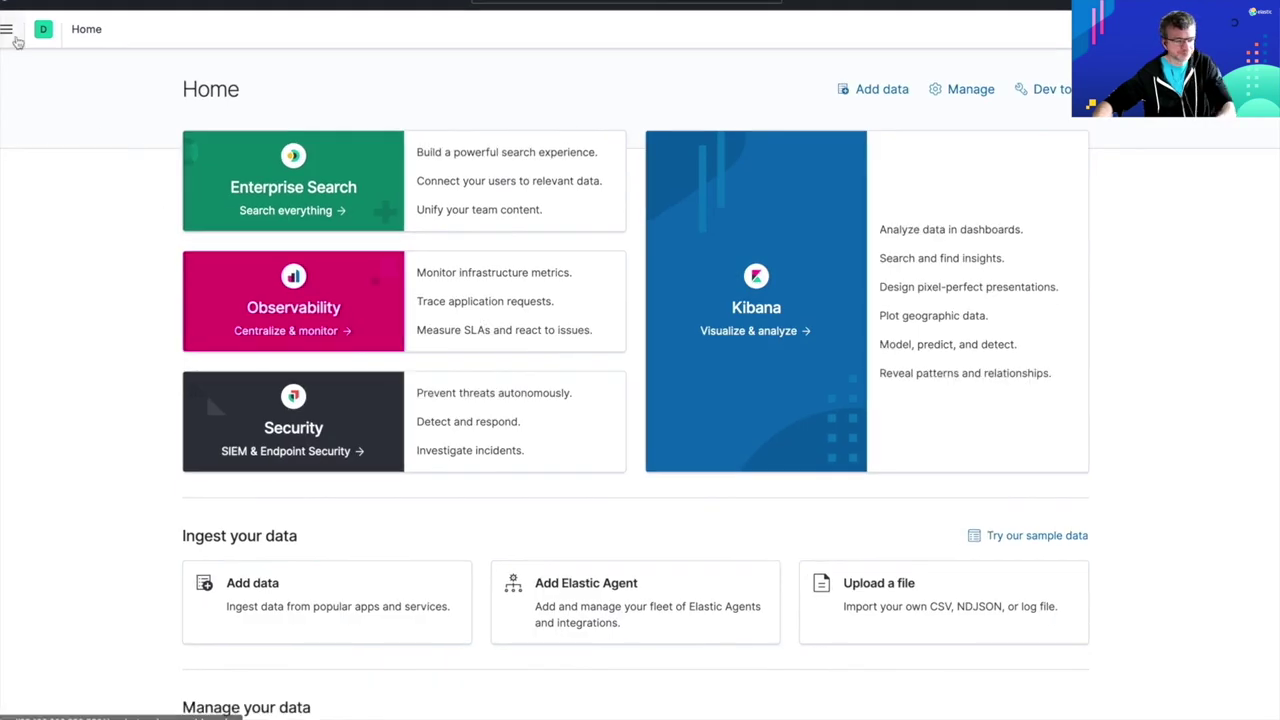
click(6, 29)
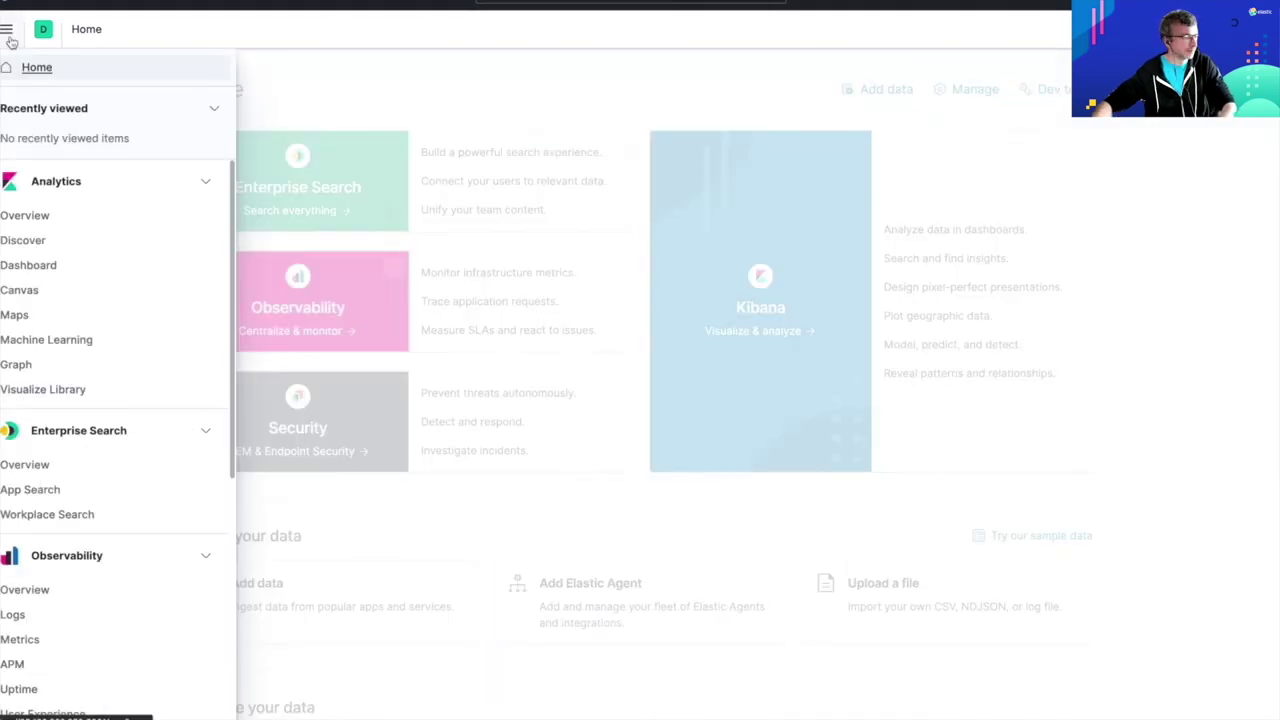
click(38, 266)
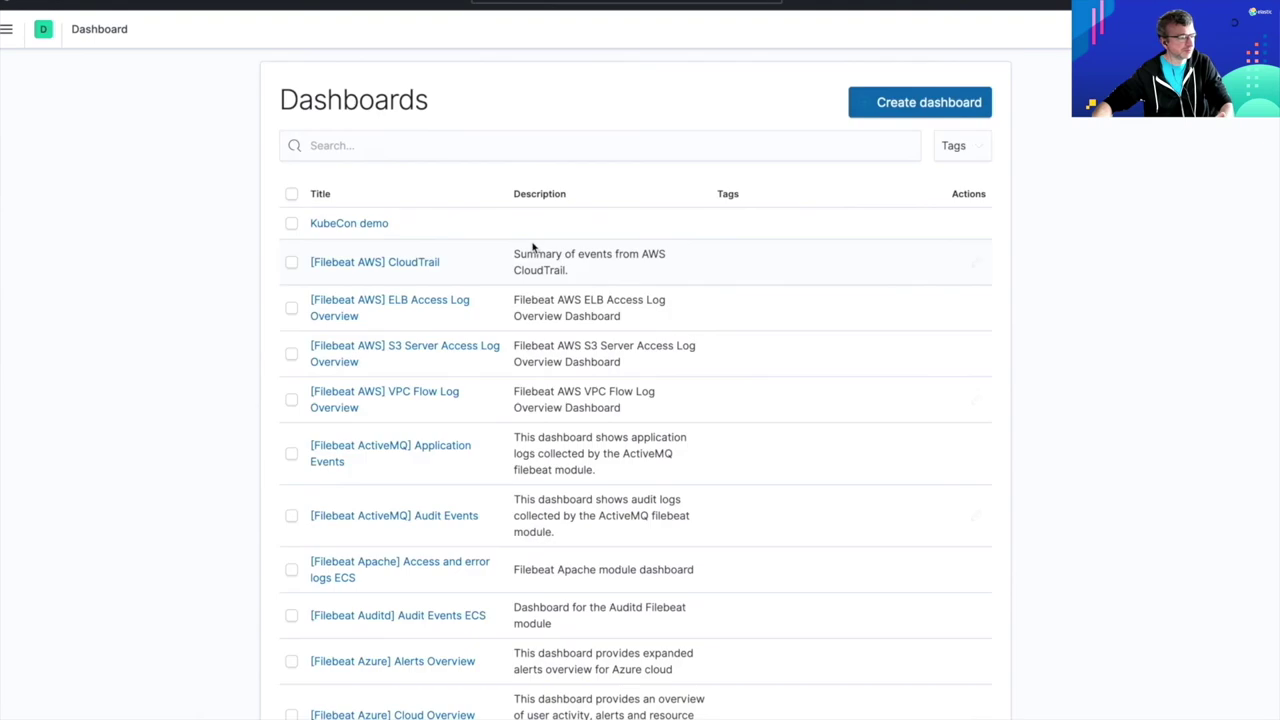
click(345, 226)
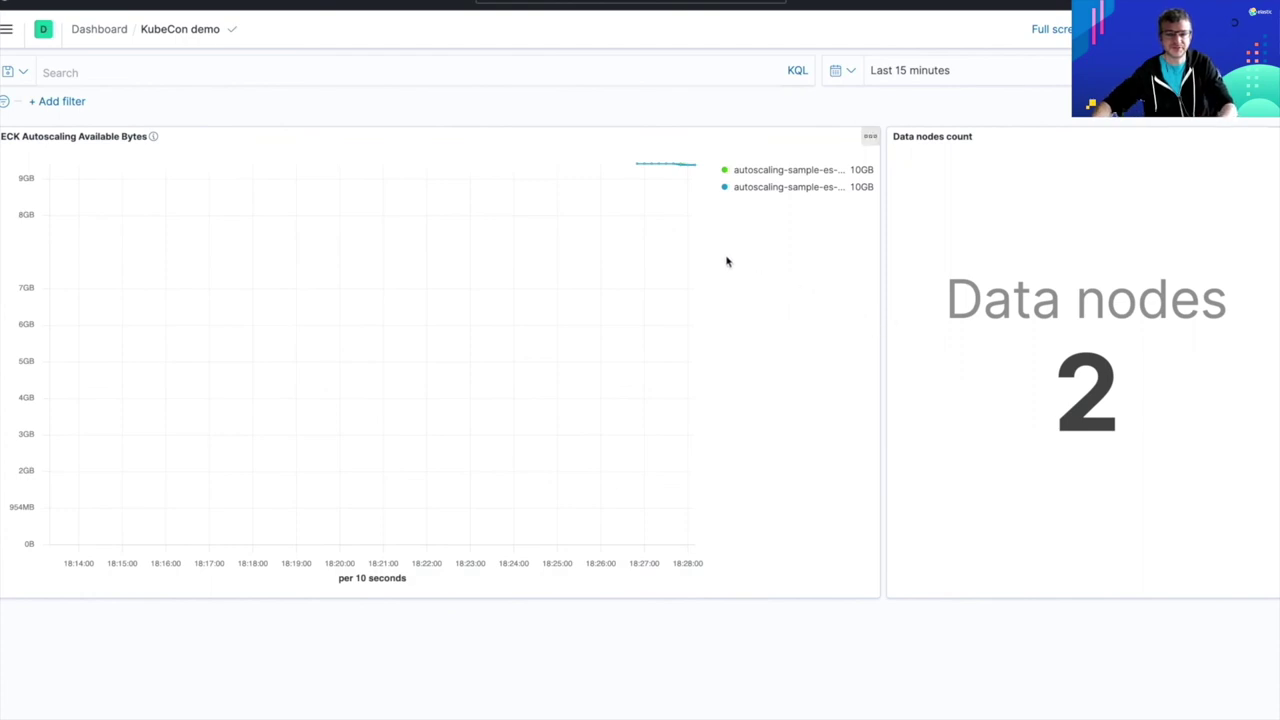
mouse_move(673, 165)
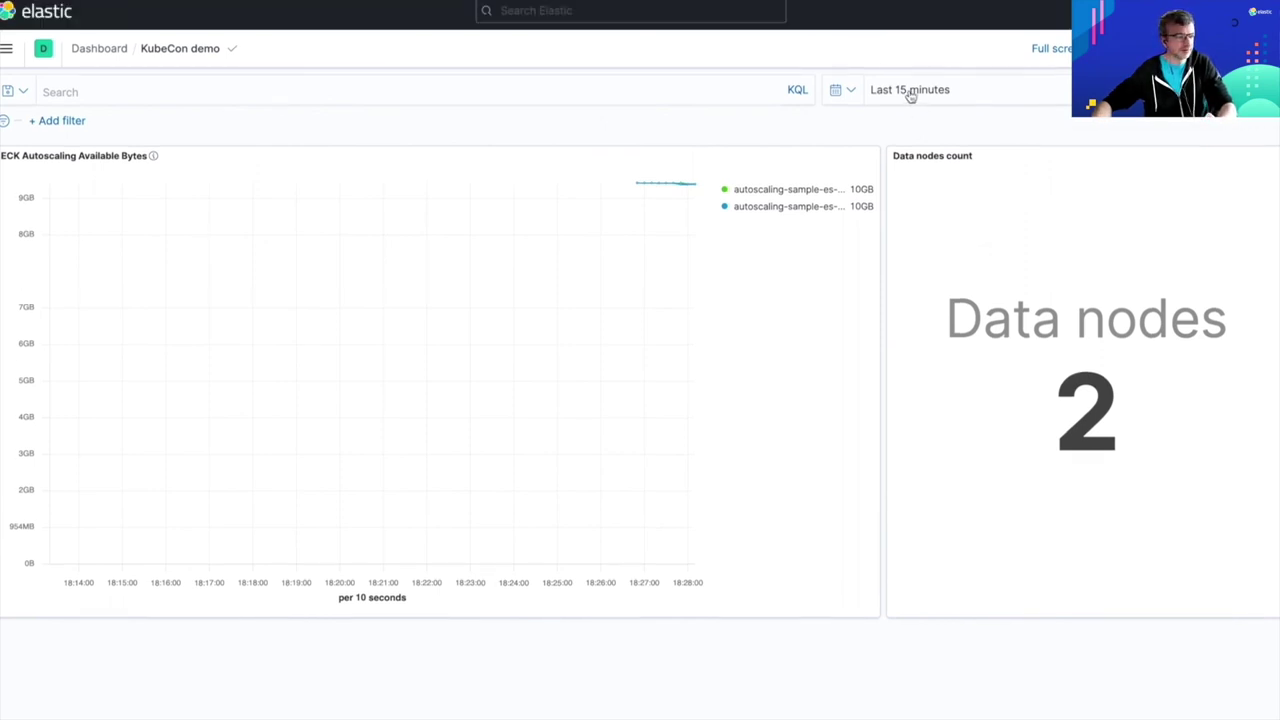
Change the dashboard's relative start time from 15 to 60 minutes ago
click(911, 76)
click(986, 92)
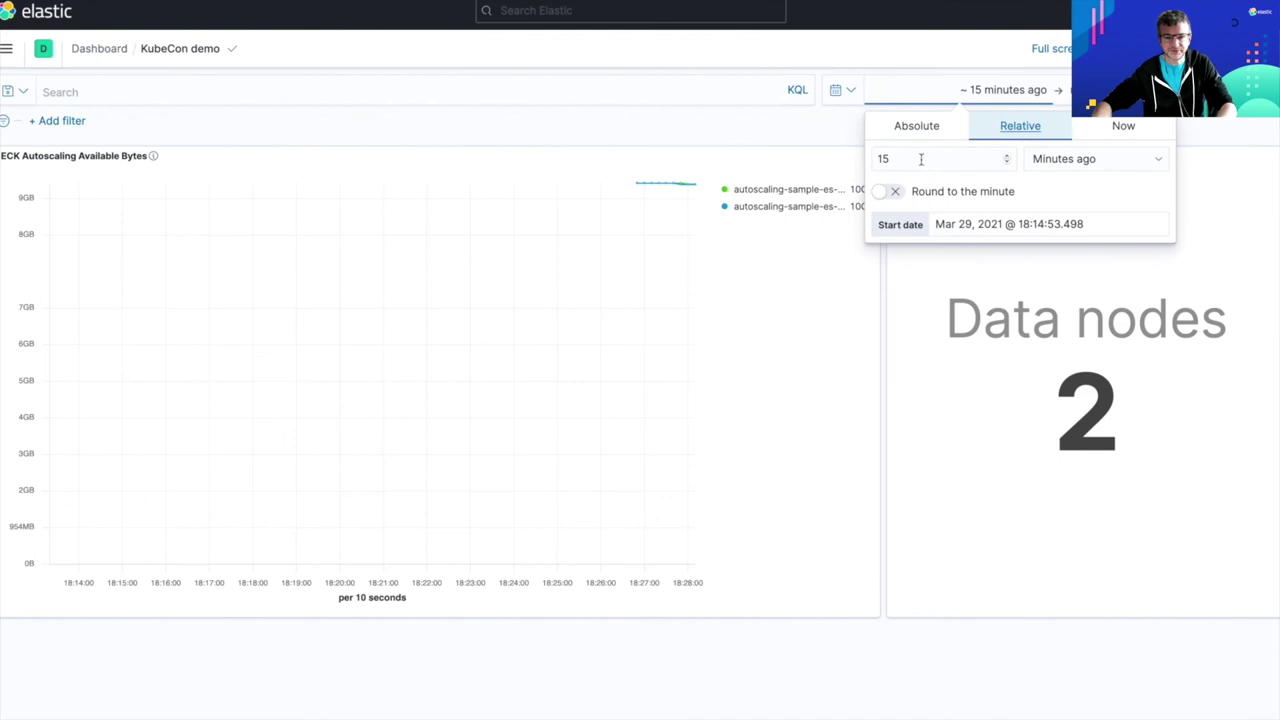
double_click(879, 158)
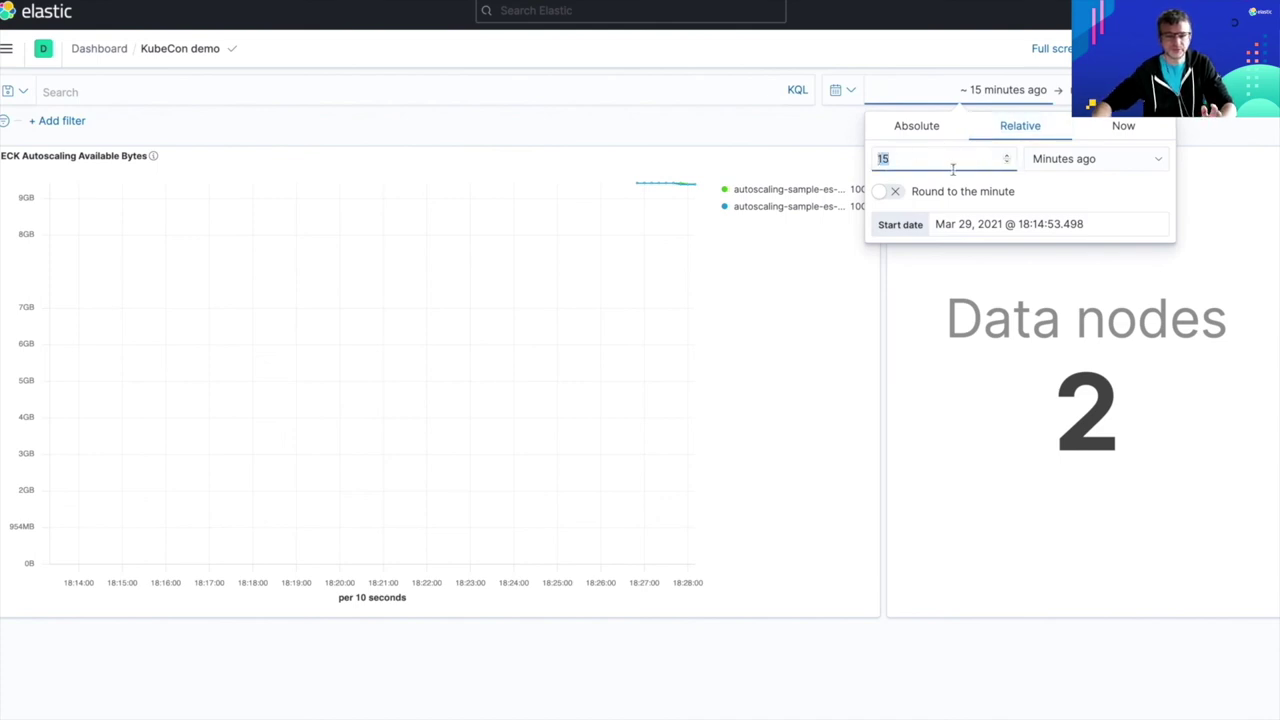
text(60)
click(1165, 90)
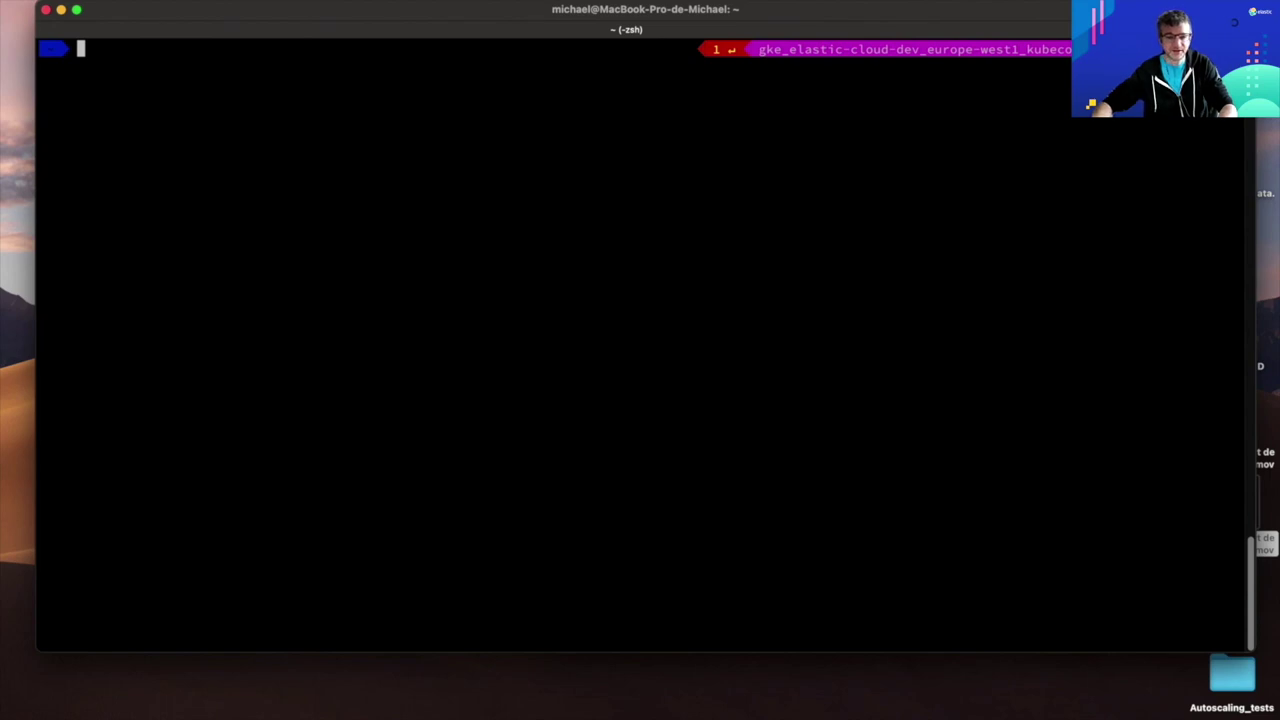
Run 'kubectl get pods -l common.k8s.elastic.co/type=elasticsearch' and highlight the data pod lines
text(kubectl get pods -l common.k8s.elastic.co/type=elasticsearch)
key(Return)
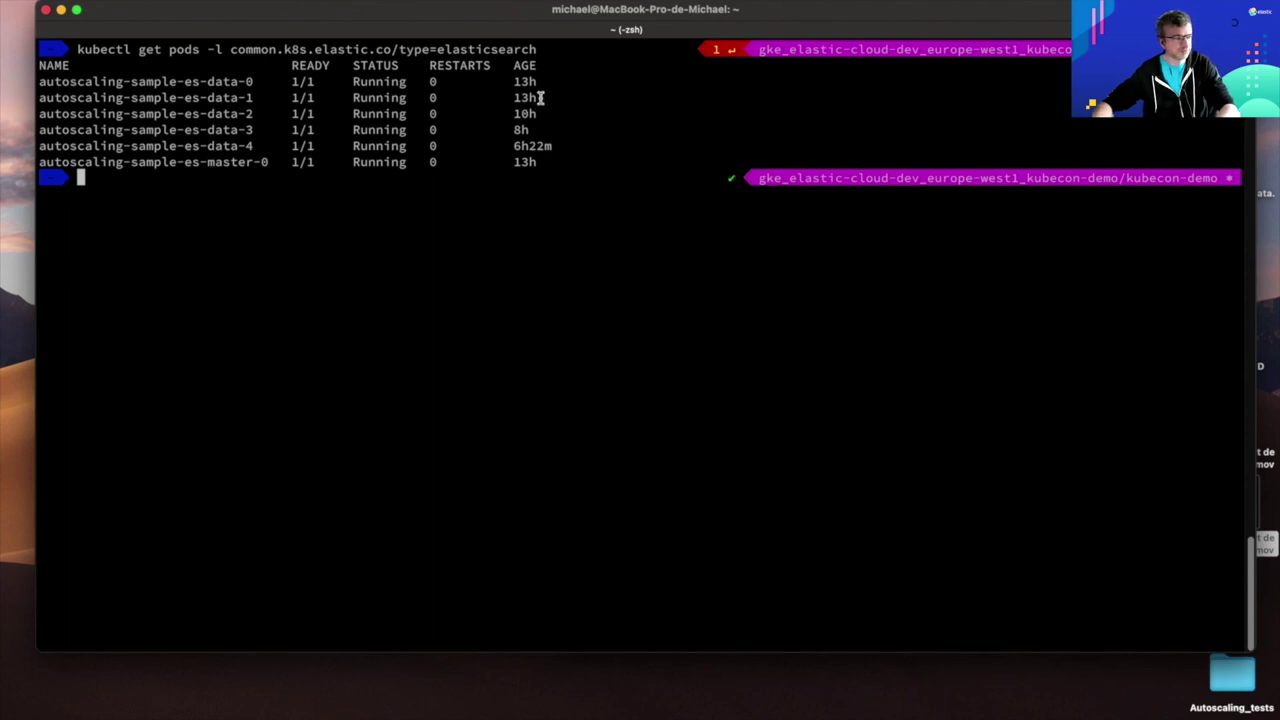
drag(541, 97, 41, 87)
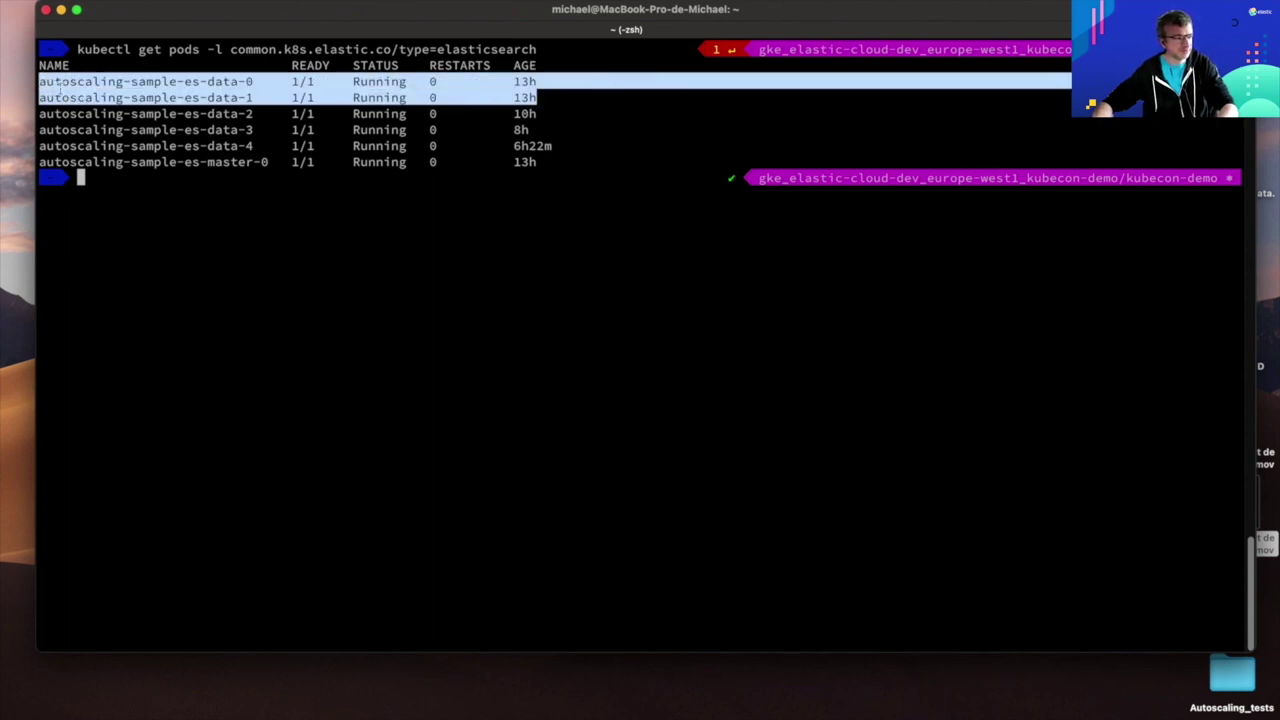
click(530, 115)
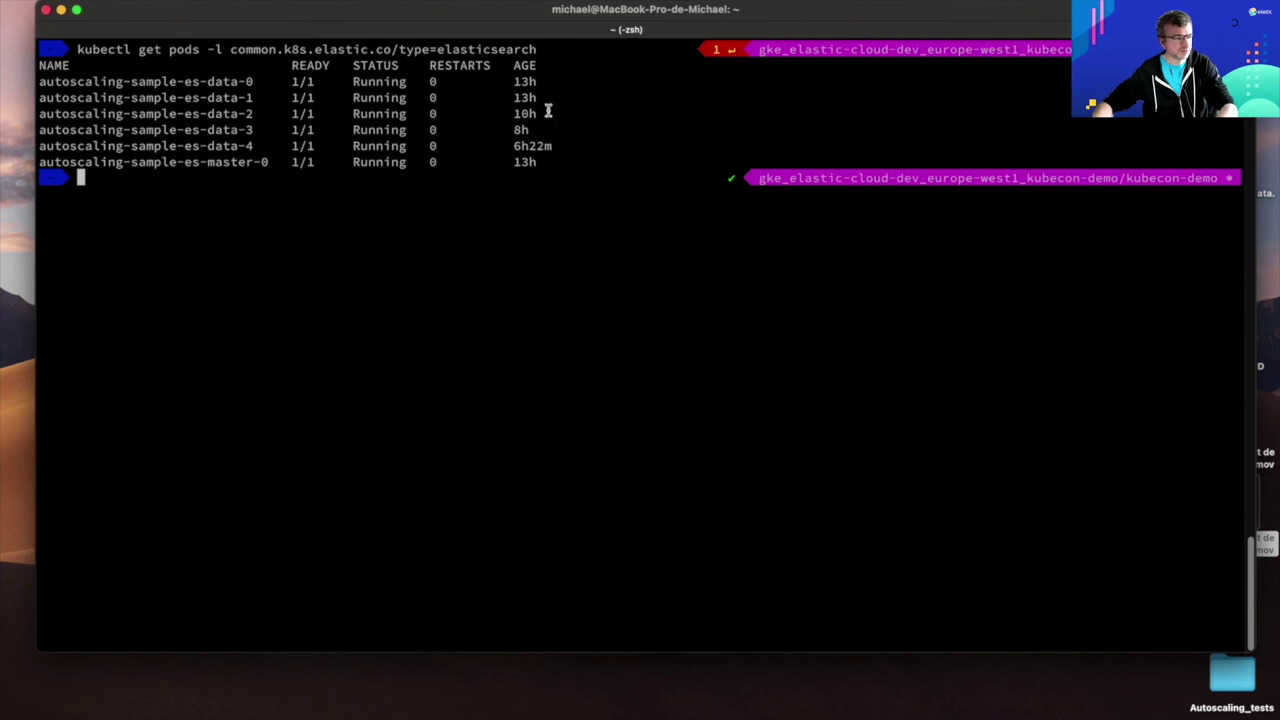
drag(537, 113, 92, 114)
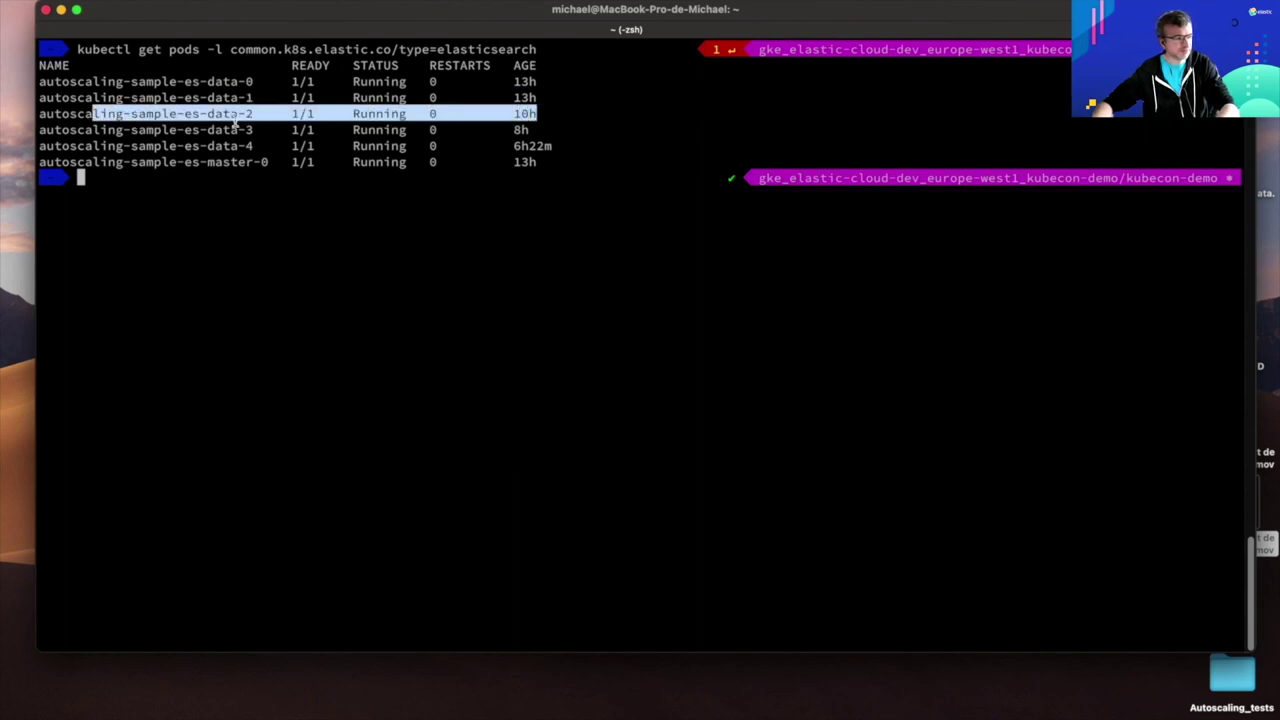
Recall the autoscaling-status | jq command from history and highlight its autoscaling-status path
key(ctrl+l)
key(ctrl+r)
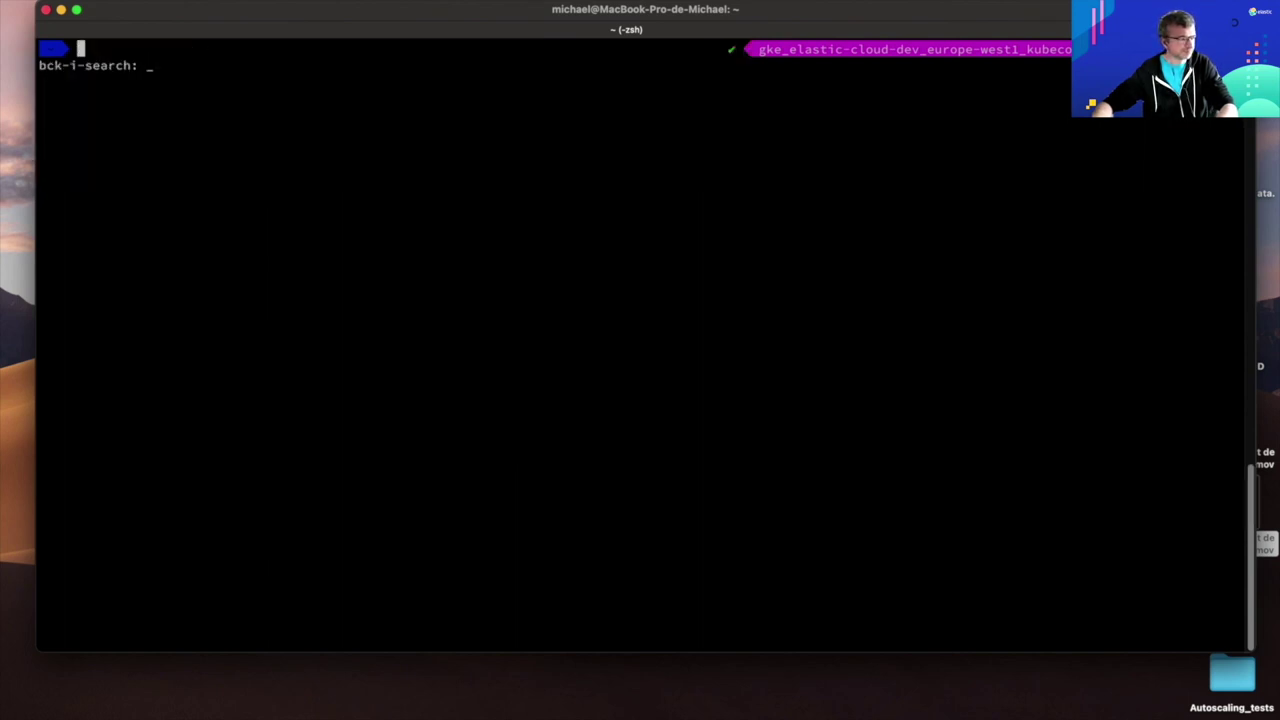
text(jq)
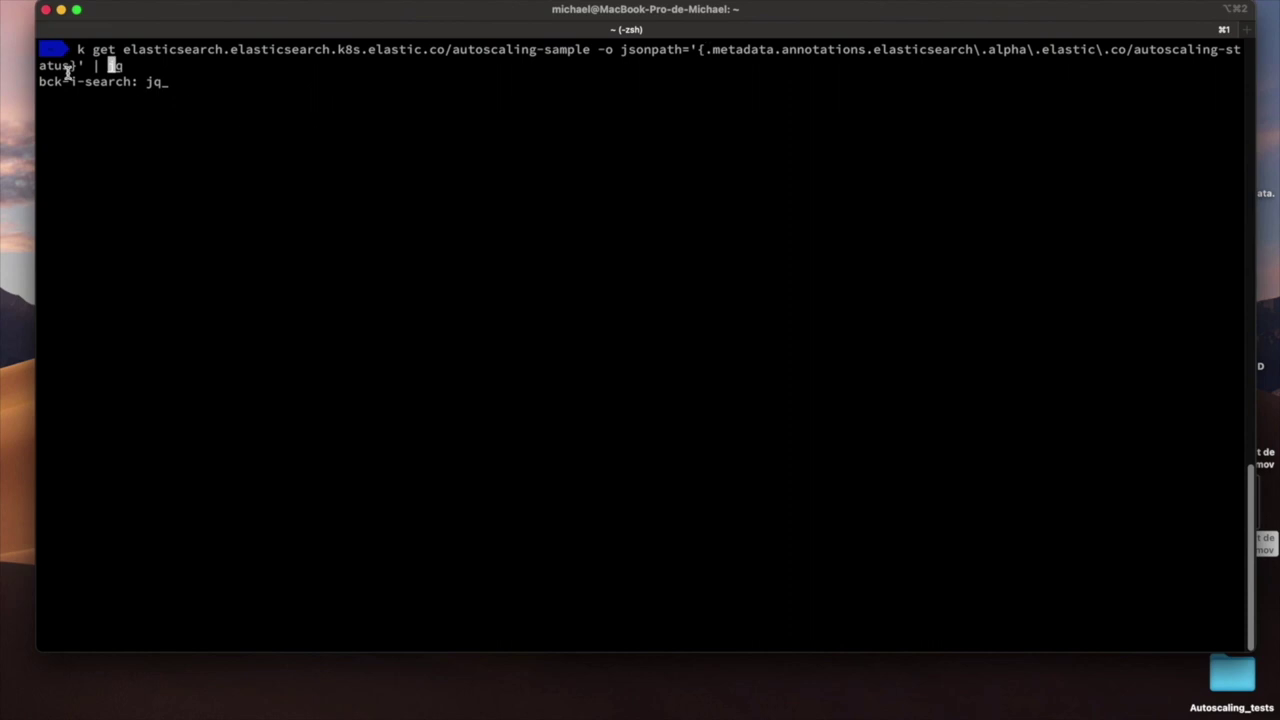
drag(70, 65, 706, 49)
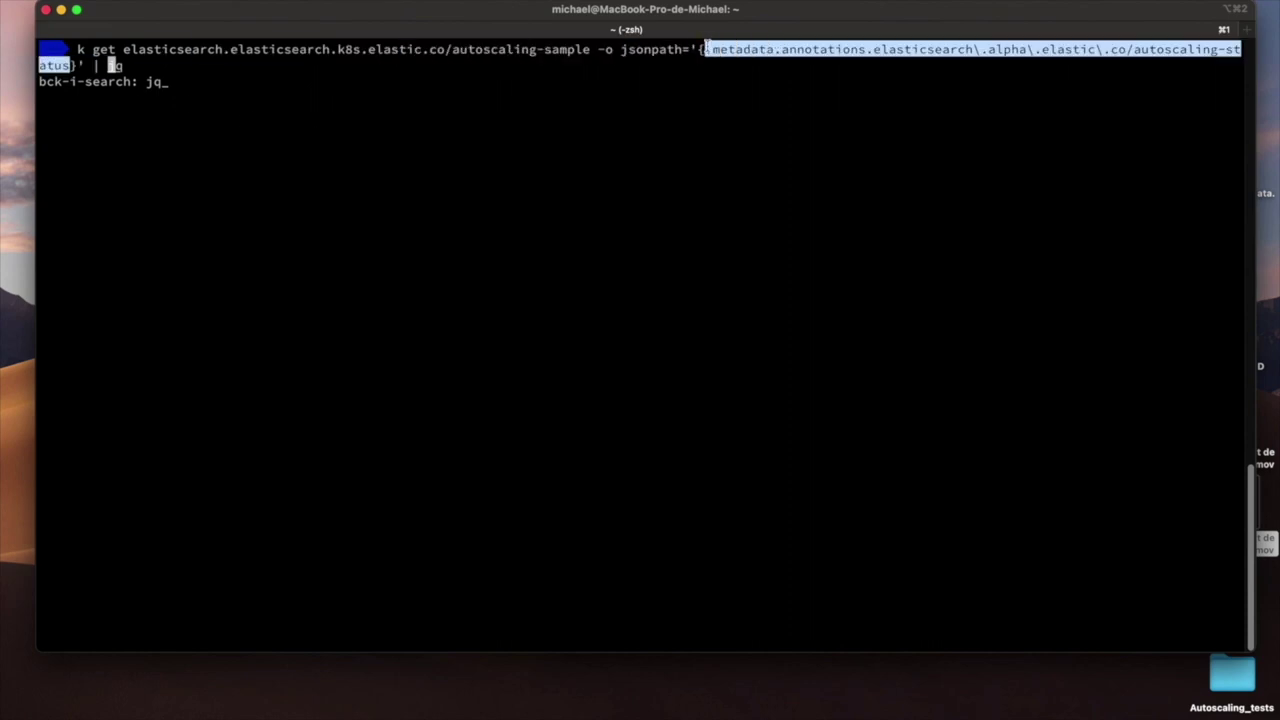
click(319, 90)
Run it and highlight the message that 6 nodes are required
key(Return)
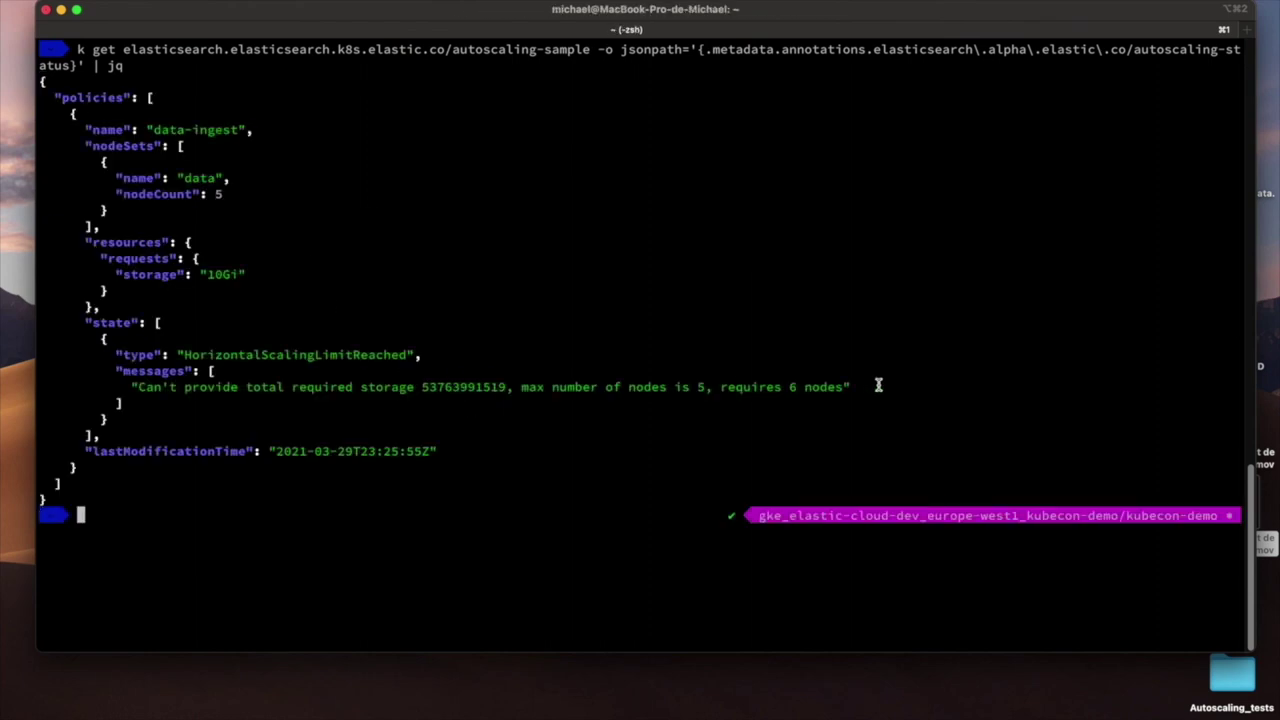
drag(843, 386, 140, 385)
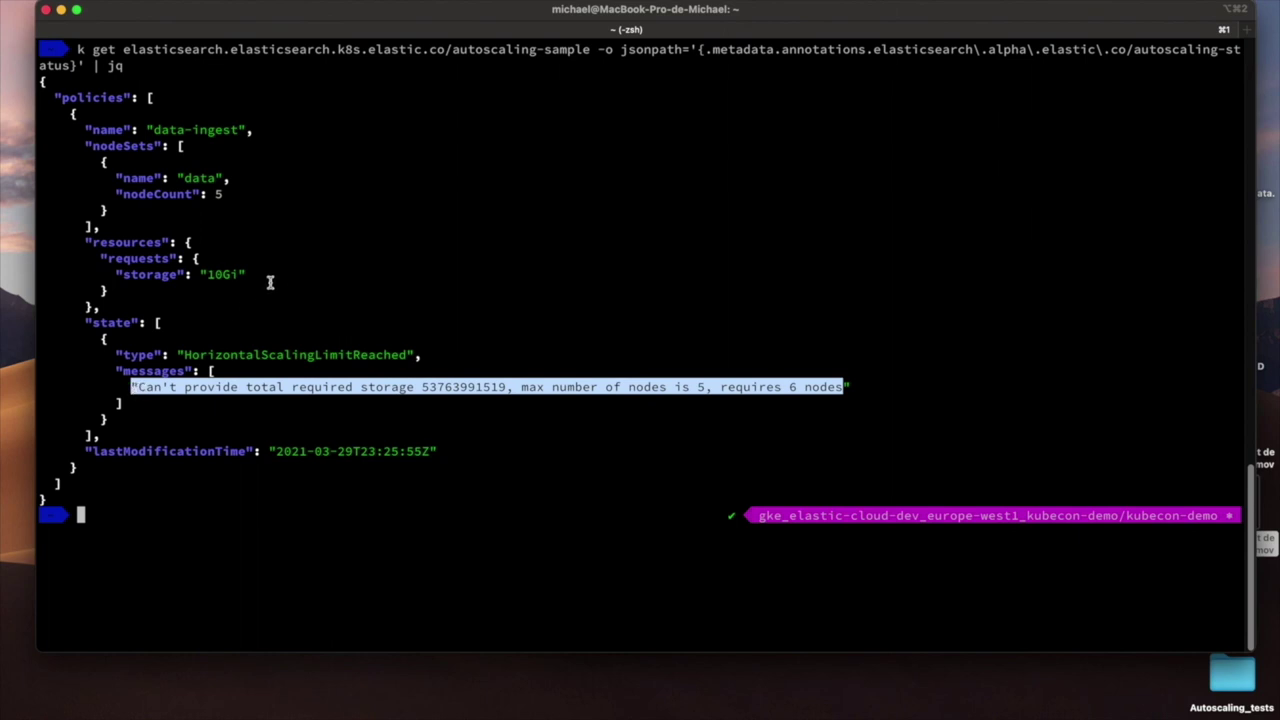
click(188, 231)
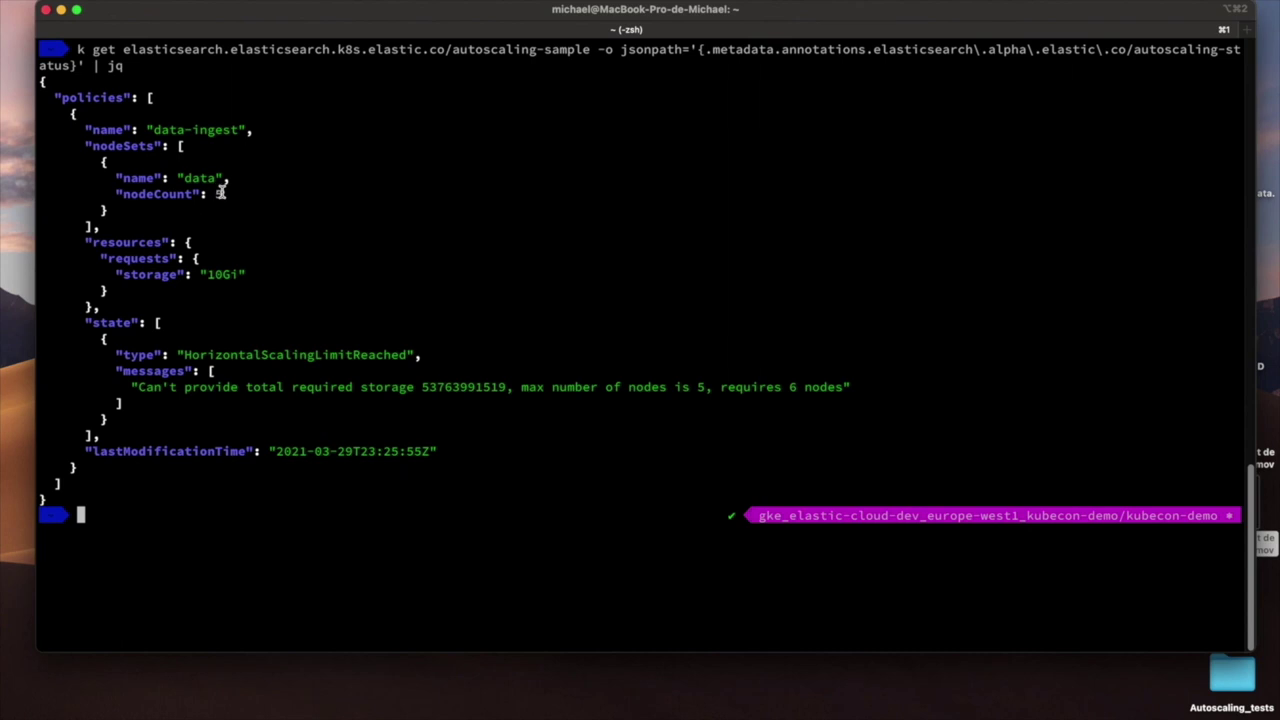
Clear the screen and run 'kubectl get events | grep Warning'
key(ctrl+c)
key(ctrl+l)
text(kubectl get events)
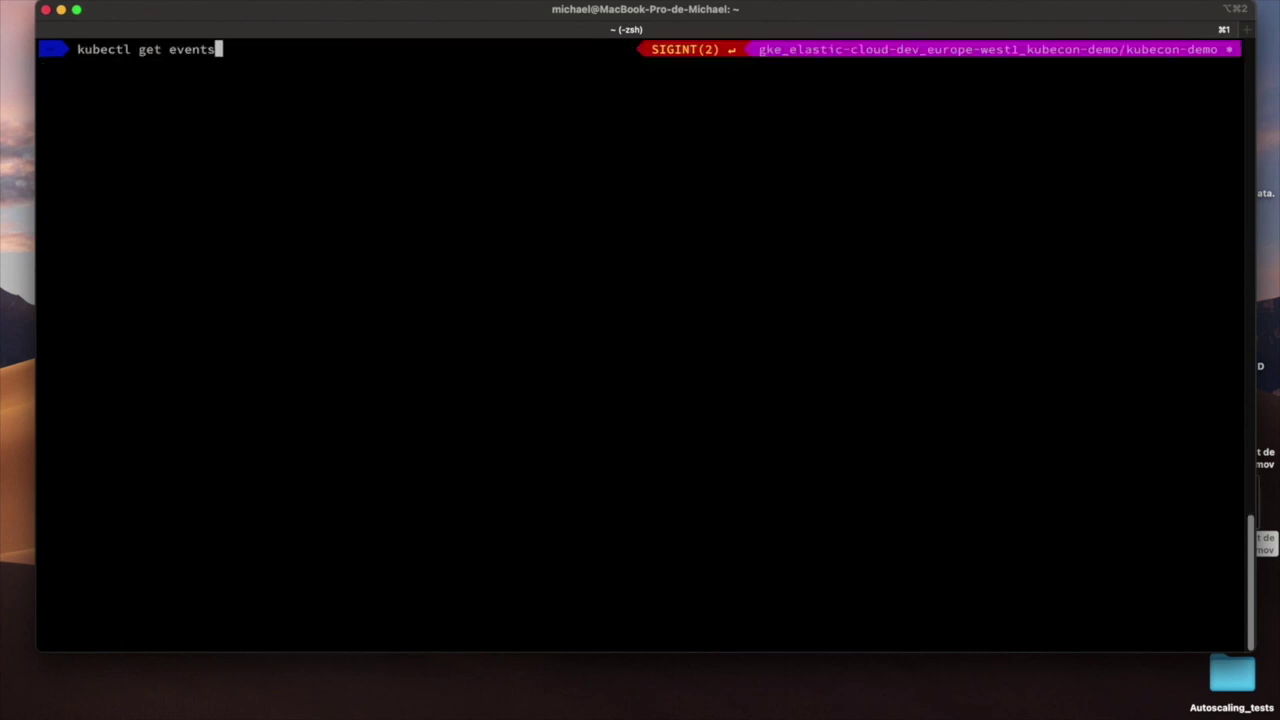
text( | grep War)
text(ning)
key(Return)
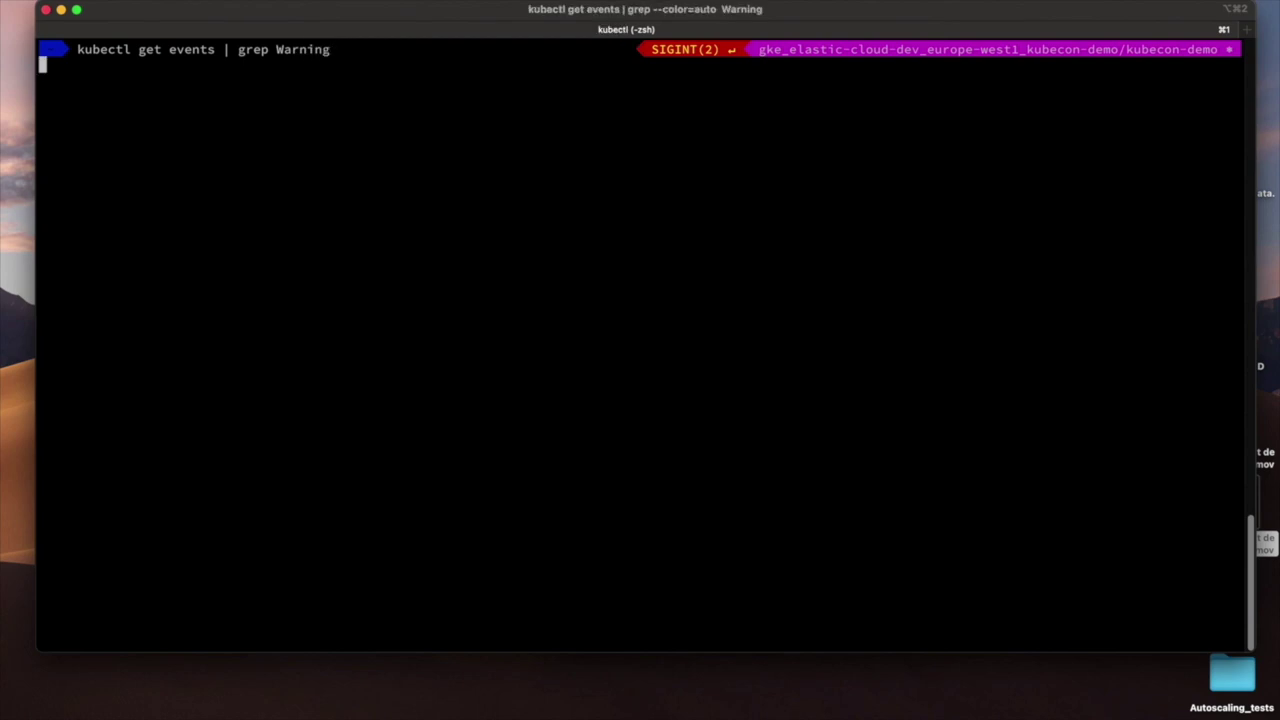